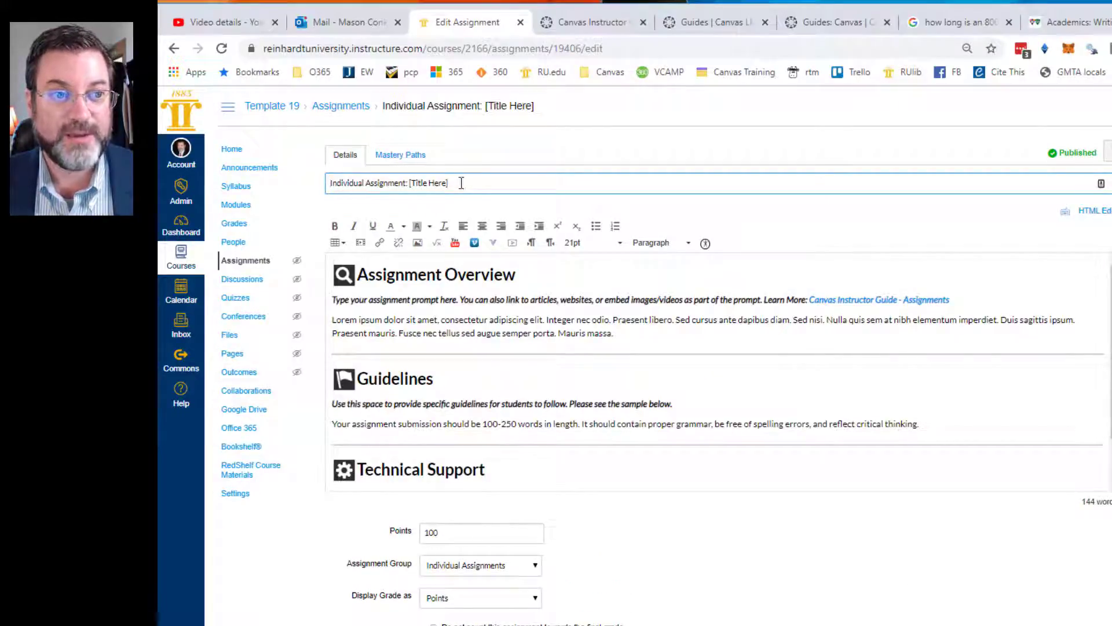
Insert "Module 1, " at the start of the assignment title
{"action": "scroll", "coordinate": [953, 580], "scroll_direction": "down", "scroll_amount": 5}
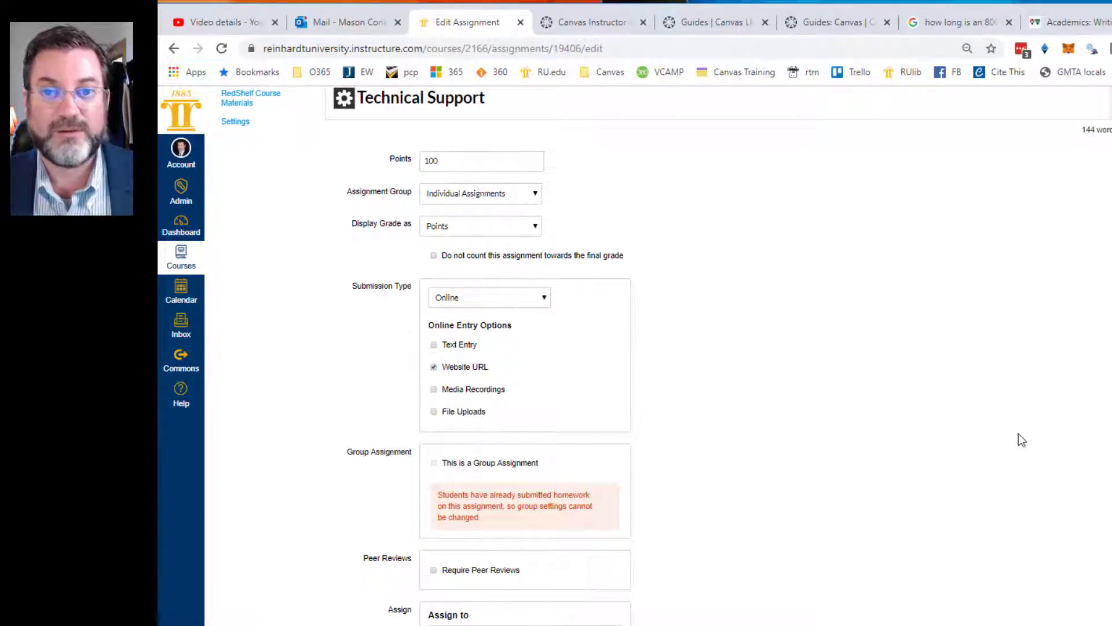
{"action": "scroll", "coordinate": [1018, 433], "scroll_direction": "up", "scroll_amount": 5}
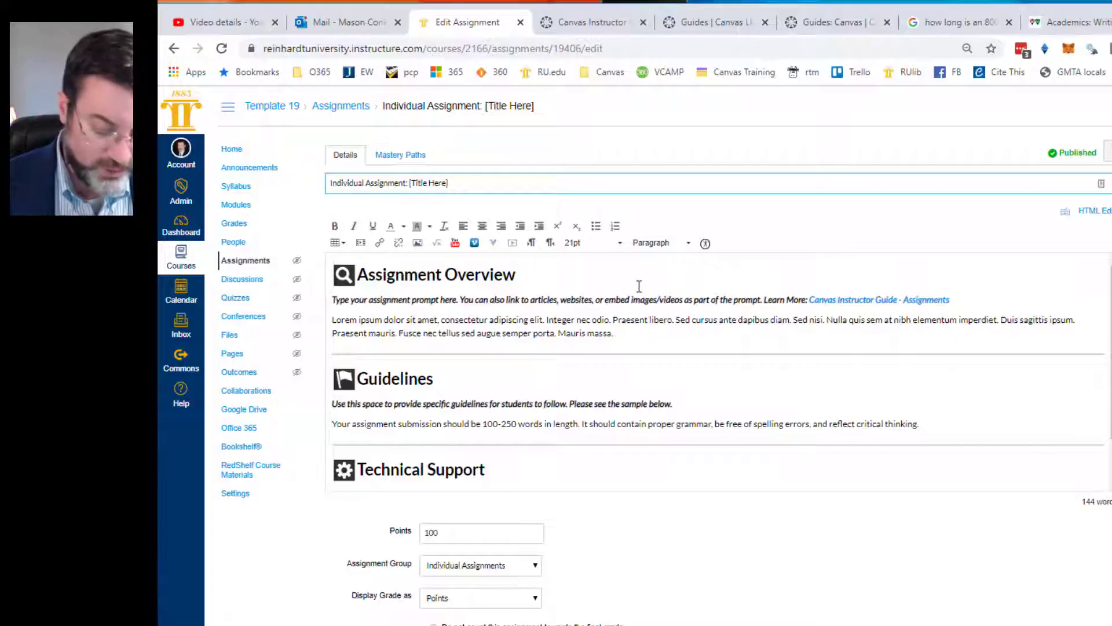
{"action": "type", "text": "Module 1"}
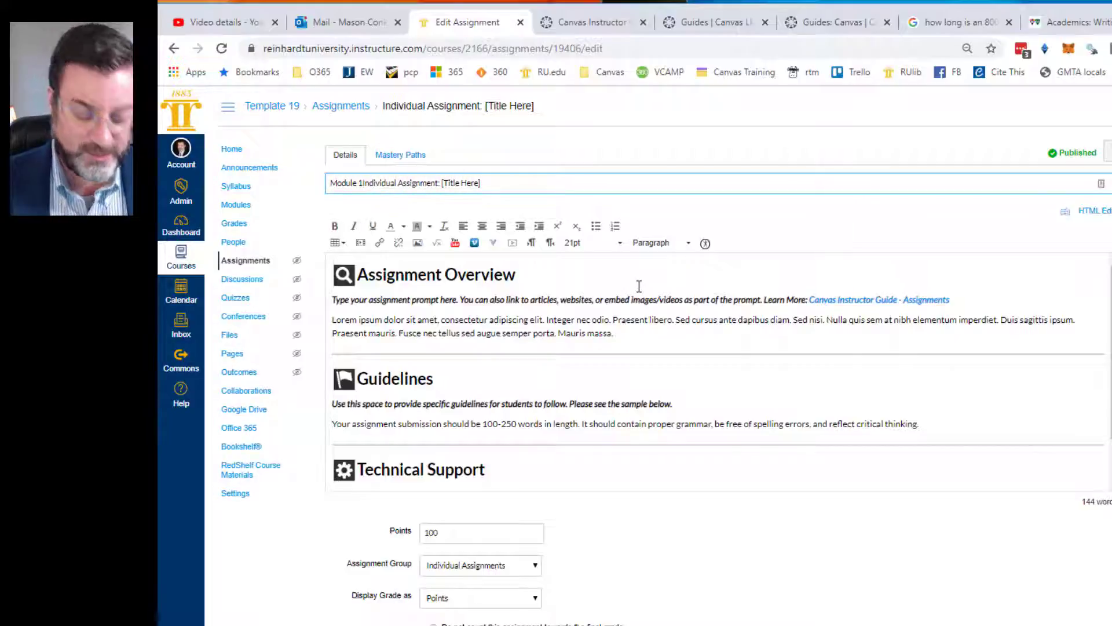
{"action": "type", "text": ":"}
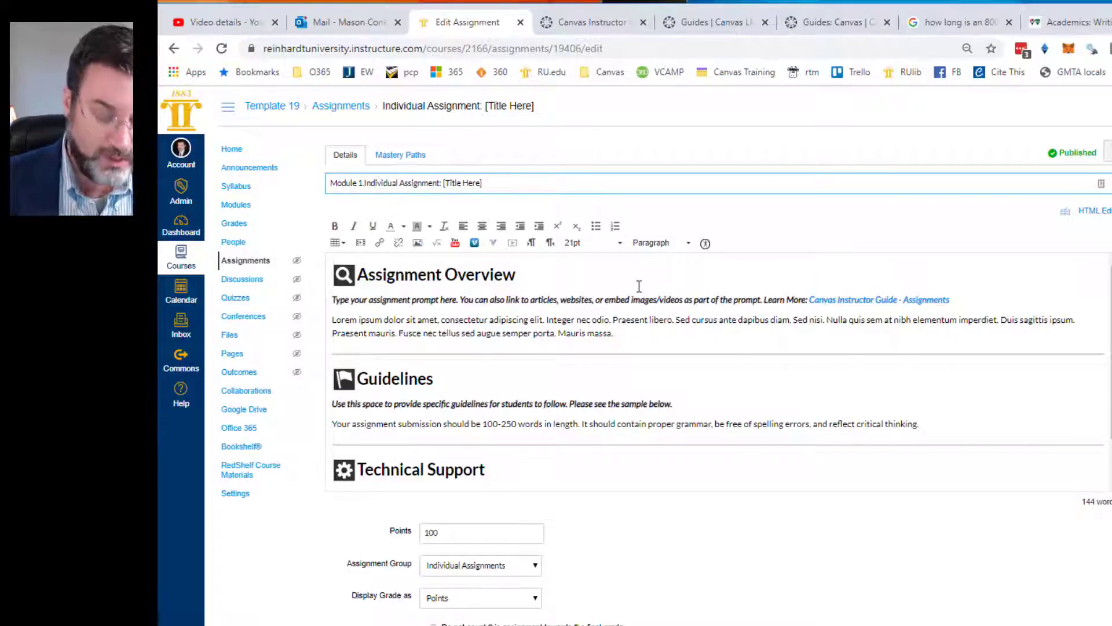
{"action": "type", "text": ", "}
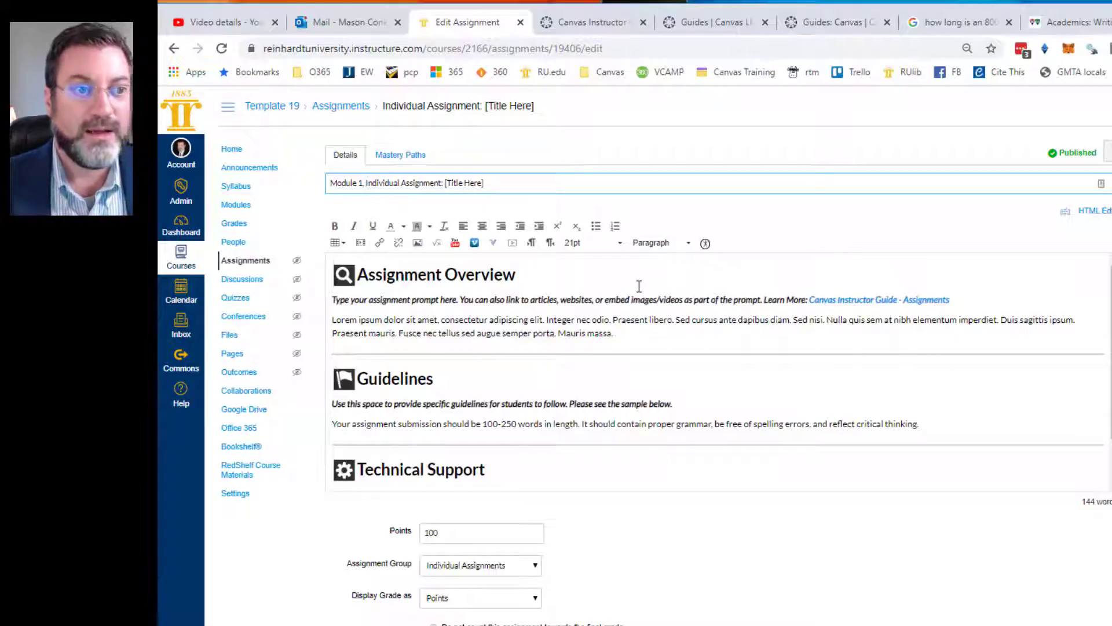
{"action": "type", "text": "Mot"}
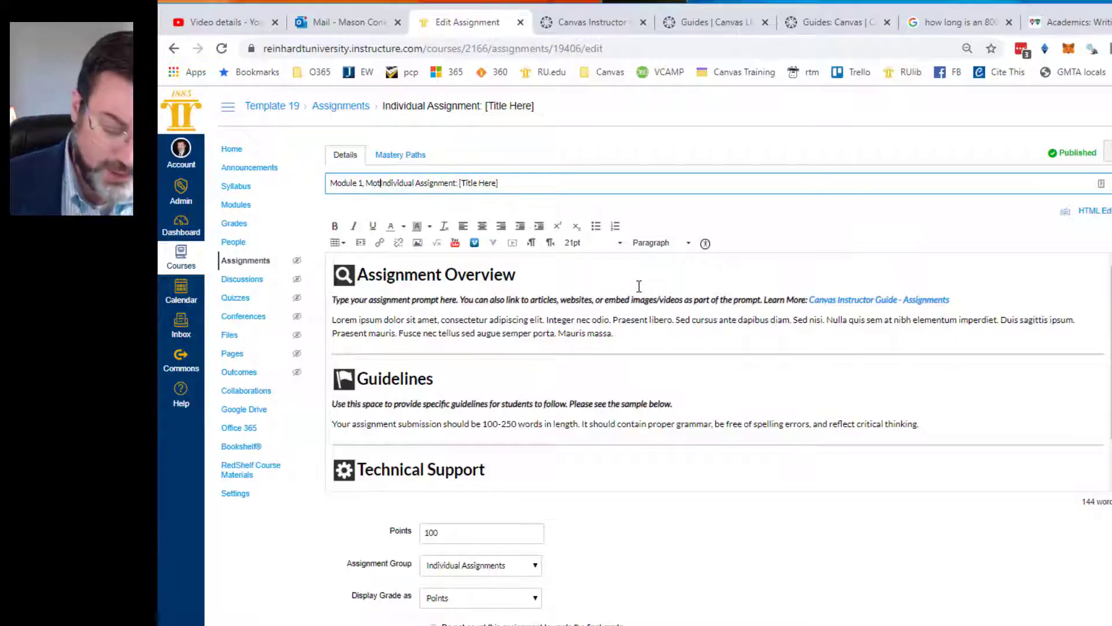
{"action": "key", "text": "BackSpace"}
{"action": "key", "text": "BackSpace"}
{"action": "type", "text": "Nitro"}
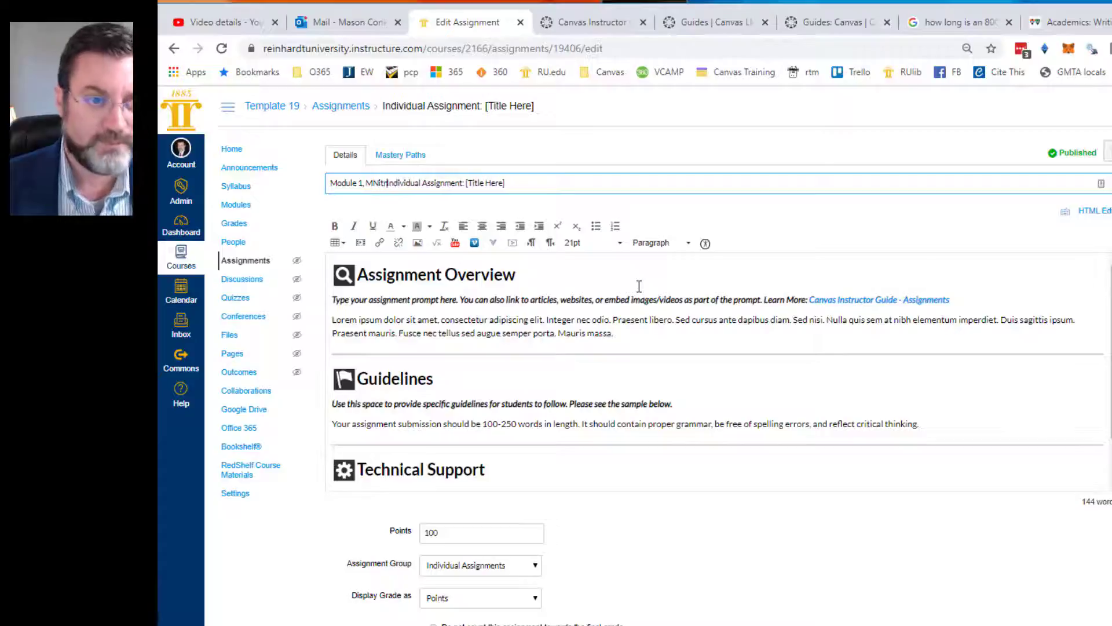
{"action": "key", "text": "BackSpace"}
{"action": "key", "text": "BackSpace"}
{"action": "key", "text": "BackSpace"}
{"action": "key", "text": "BackSpace"}
{"action": "key", "text": "BackSpace"}
{"action": "key", "text": "BackSpace"}
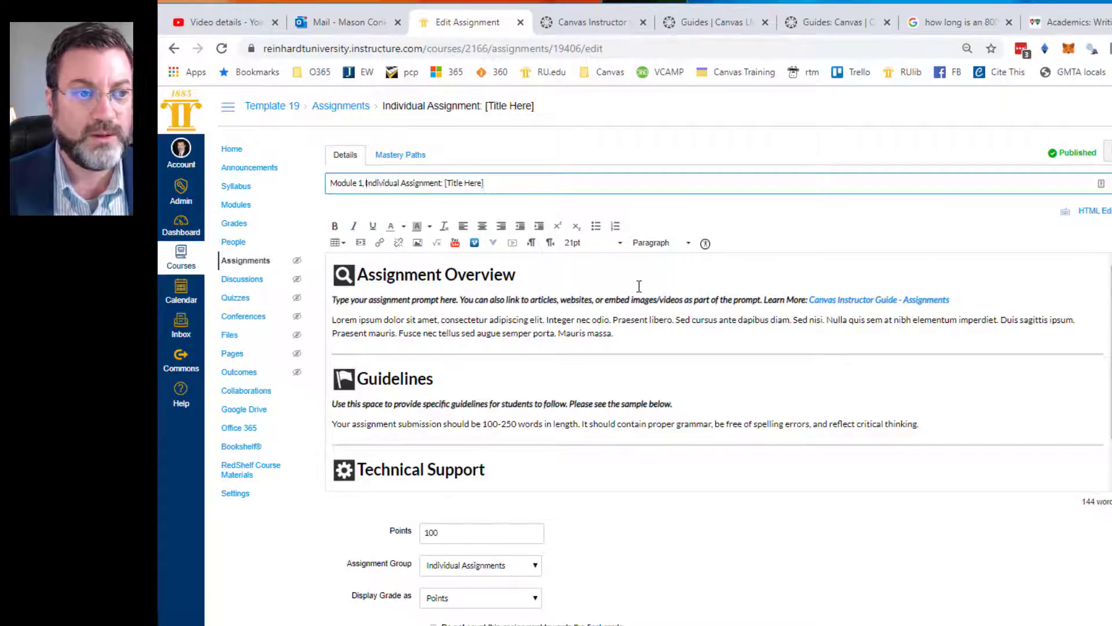
{"action": "type", "text": "N"}
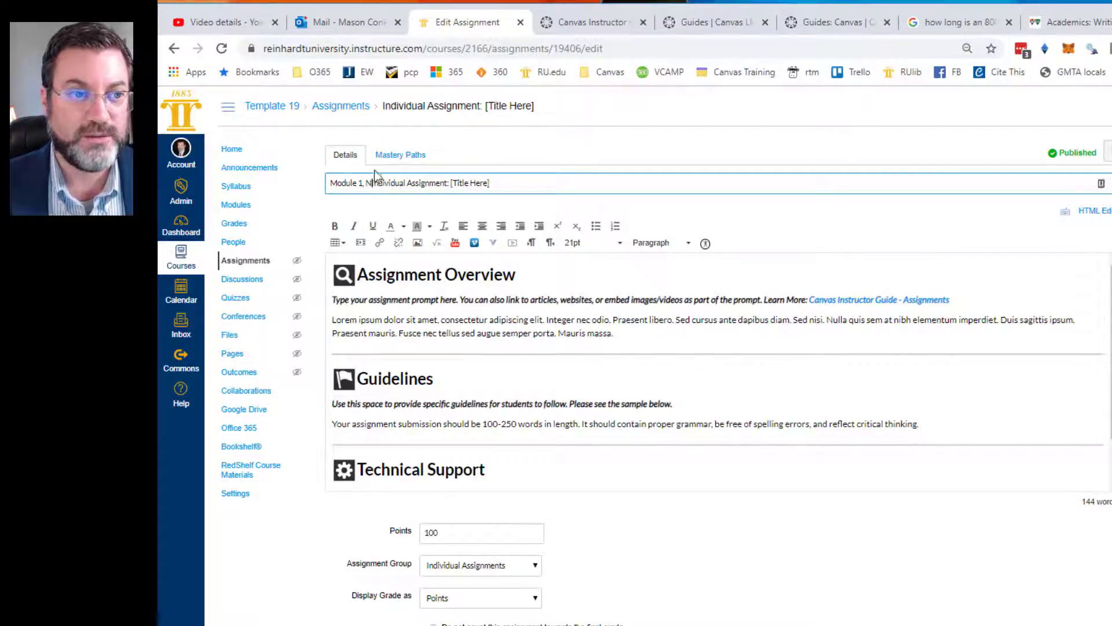
Replace the title text following "Module 1," with "Nitrogen Fixing Plants Response Paper"
{"action": "left_click_drag", "start_coordinate": [366, 182], "coordinate": [492, 178]}
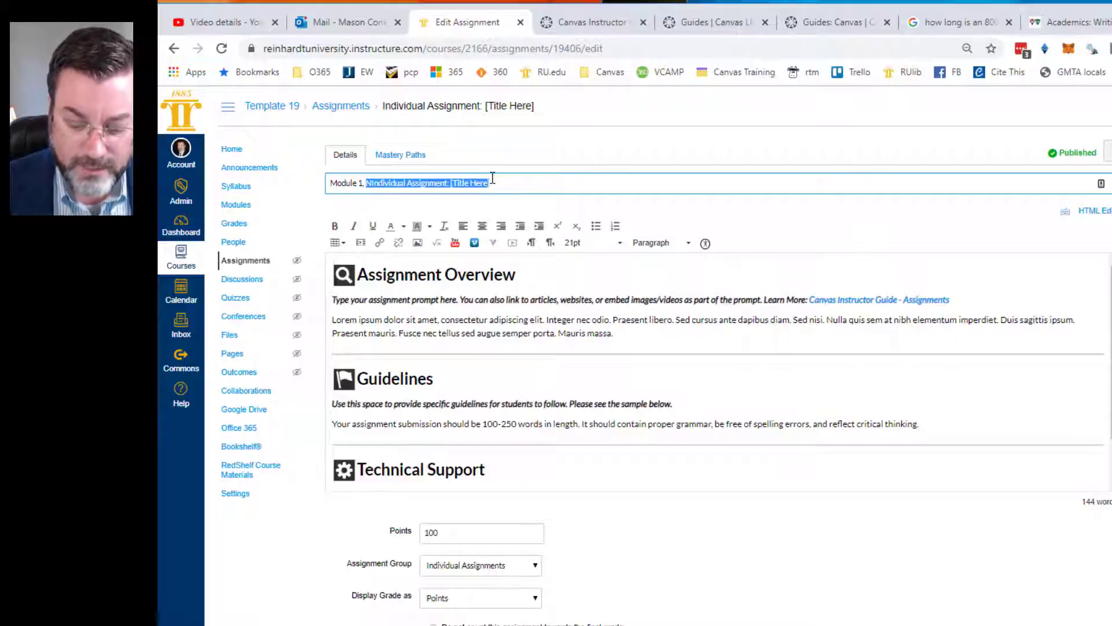
{"action": "key", "text": "BackSpace"}
{"action": "type", "text": "Nitro"}
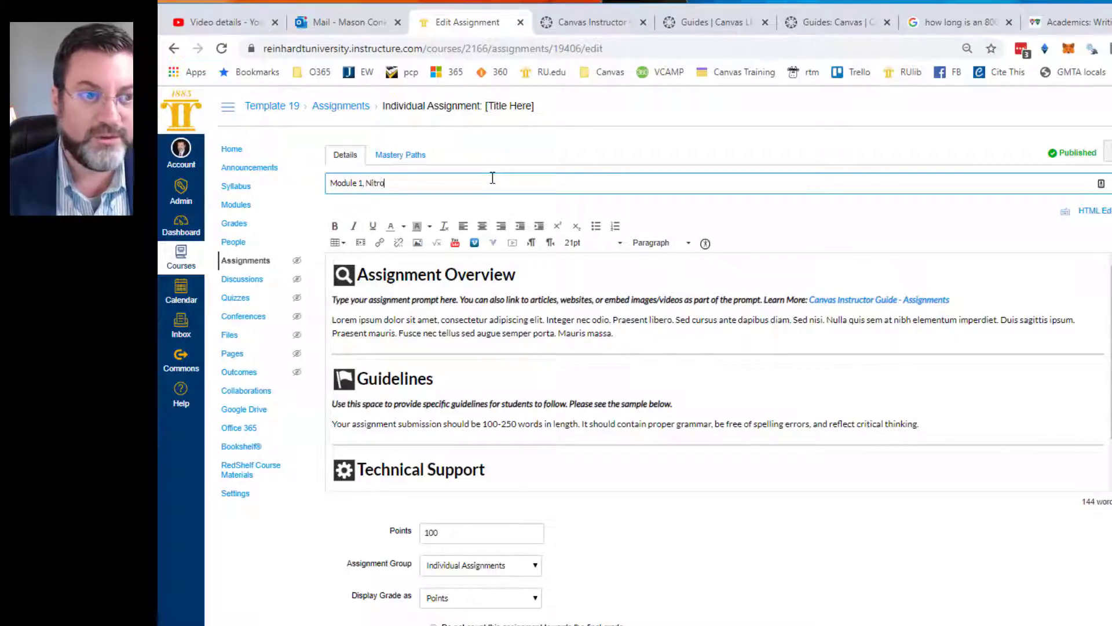
{"action": "type", "text": "gen Fixing"}
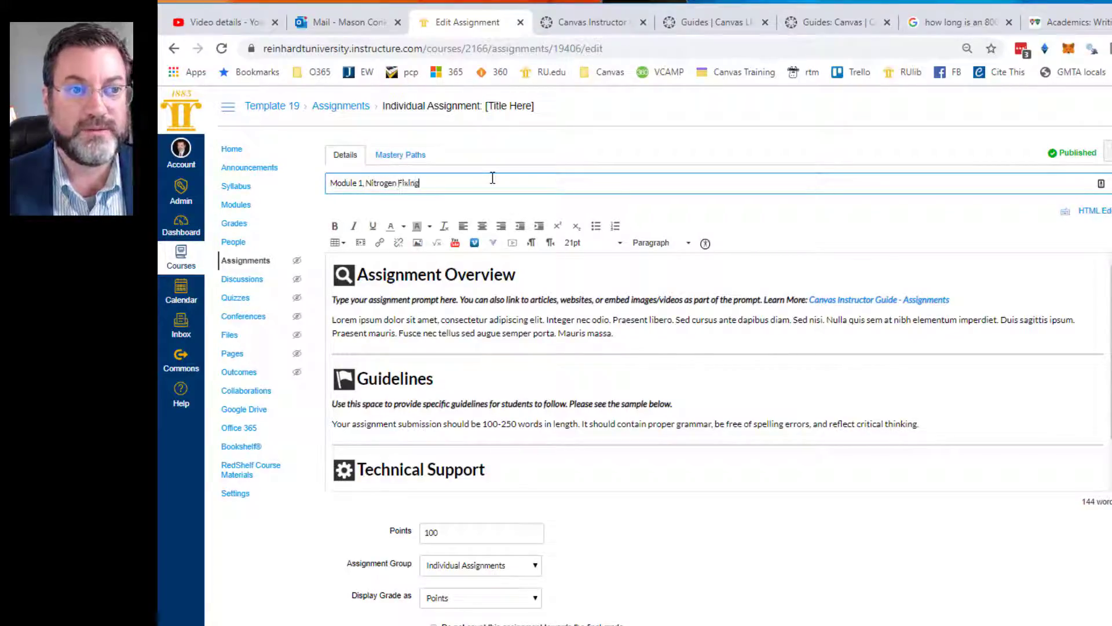
{"action": "type", "text": " Plants Response Paper"}
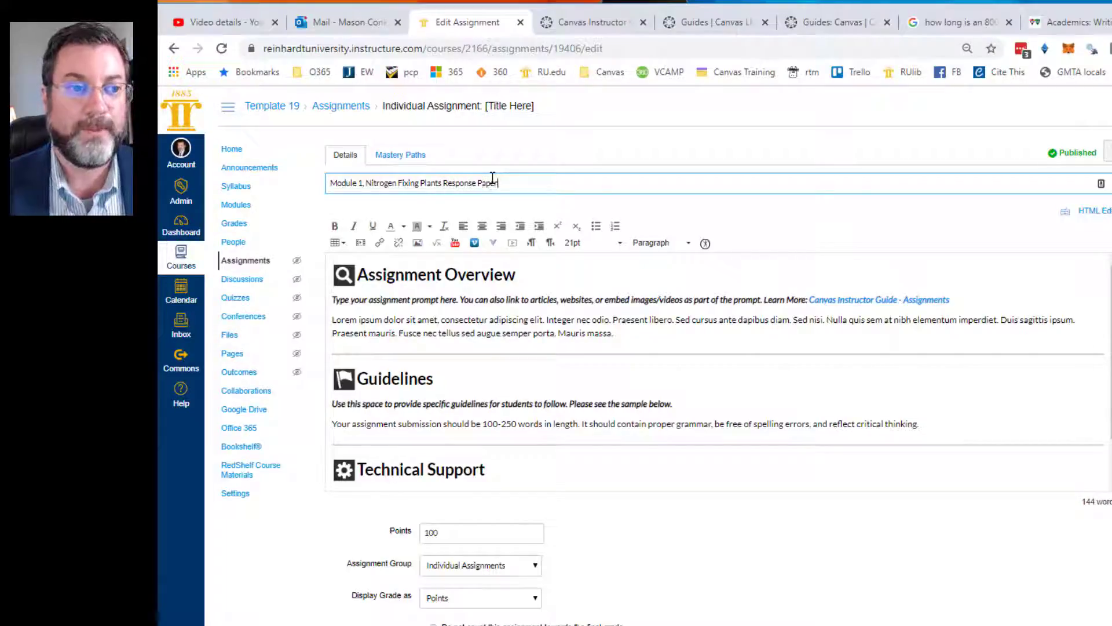
Replace the Assignment Overview's italic instruction with "Write a 750 word response paper for the reading on Nitrogen Fixing Plants (Textbook pp. 34-41)"
{"action": "scroll", "coordinate": [441, 282], "scroll_direction": "down", "scroll_amount": 1}
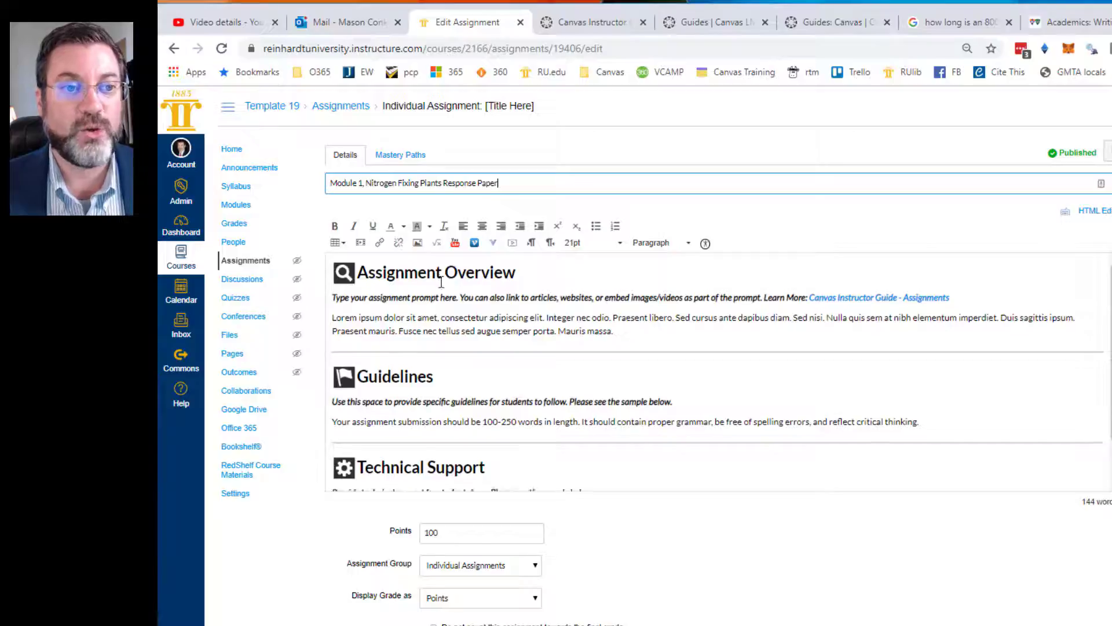
{"action": "scroll", "coordinate": [441, 282], "scroll_direction": "down", "scroll_amount": 1}
{"action": "scroll", "coordinate": [973, 434], "scroll_direction": "up", "scroll_amount": 2}
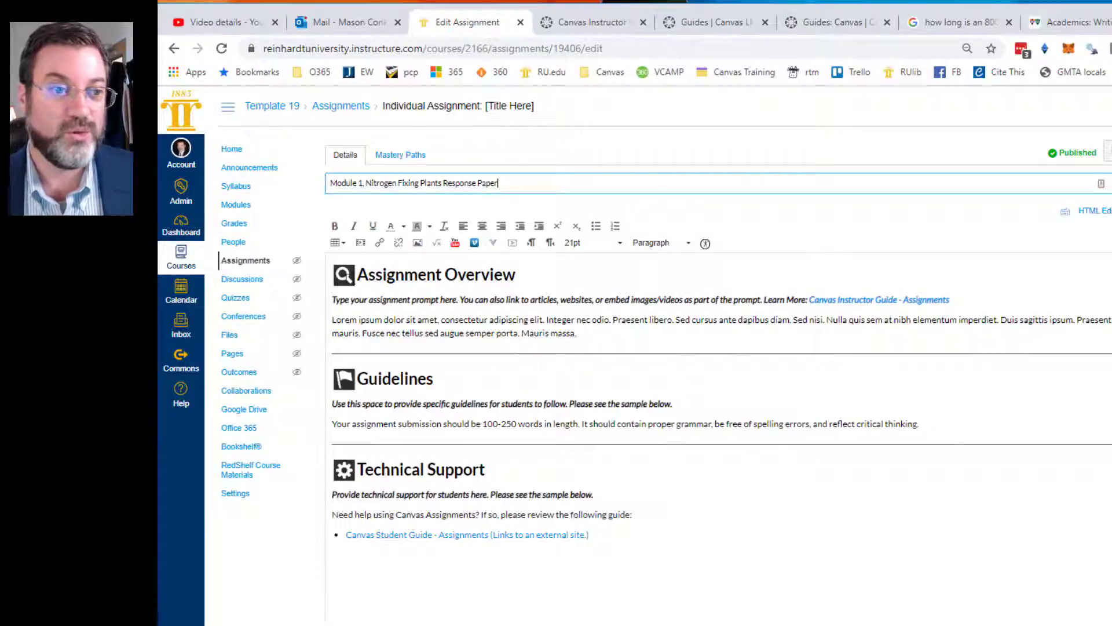
{"action": "left_click_drag", "start_coordinate": [334, 303], "coordinate": [973, 297]}
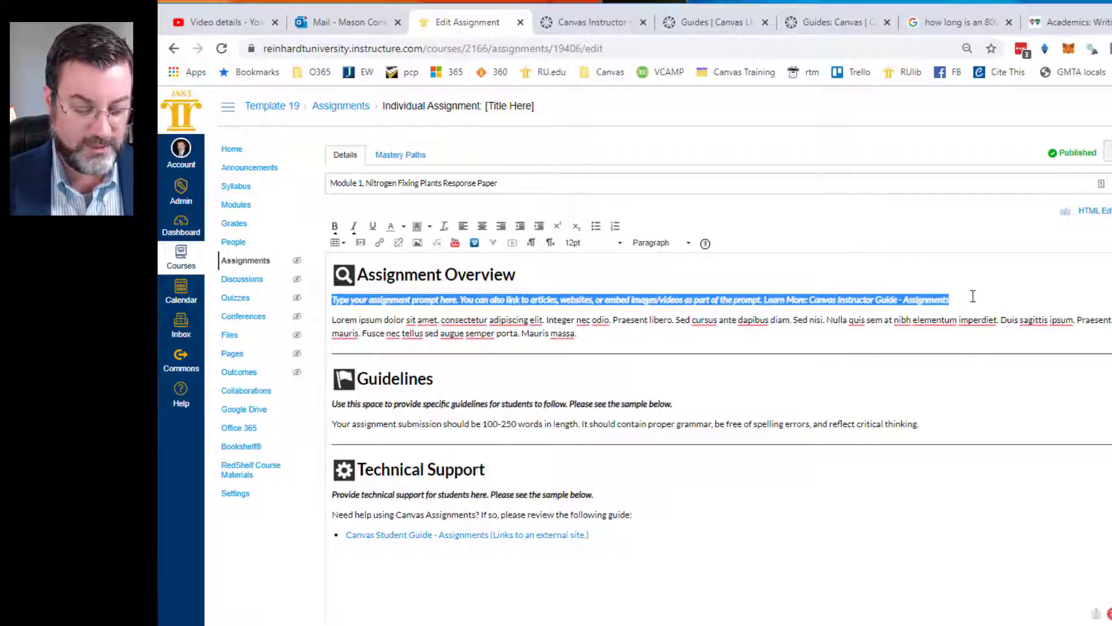
{"action": "type", "text": "Writ"}
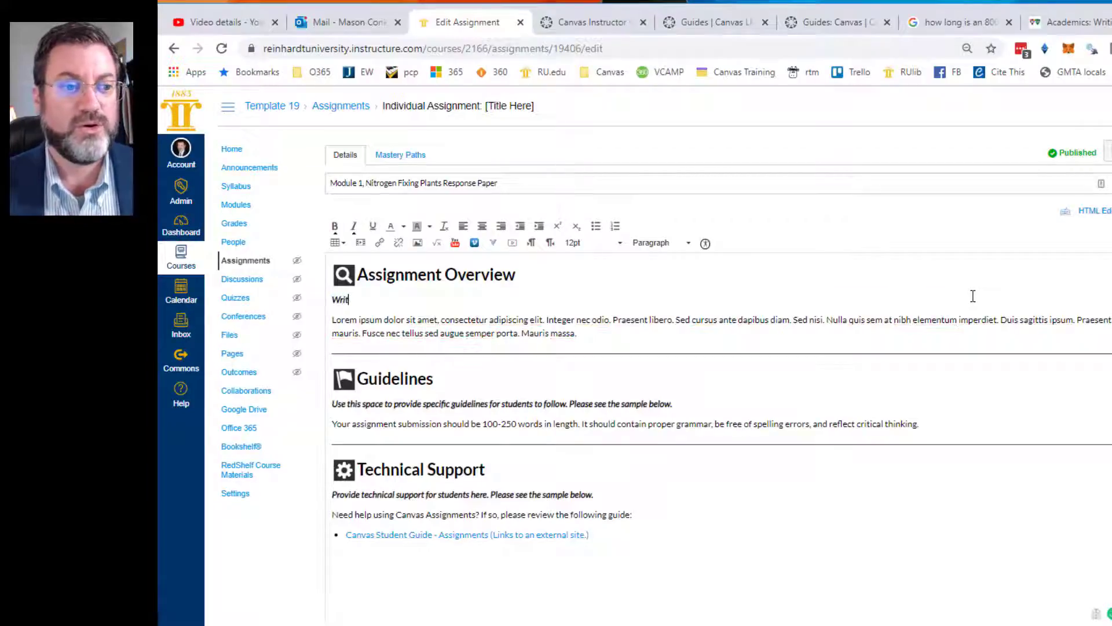
{"action": "type", "text": "e a 75"}
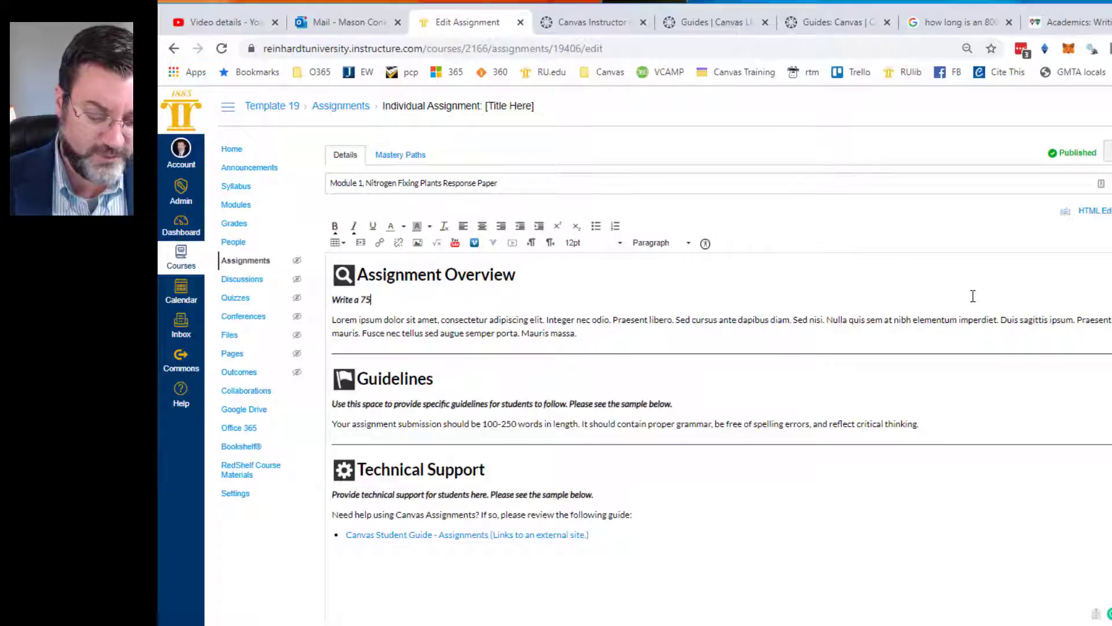
{"action": "type", "text": "0 word reps"}
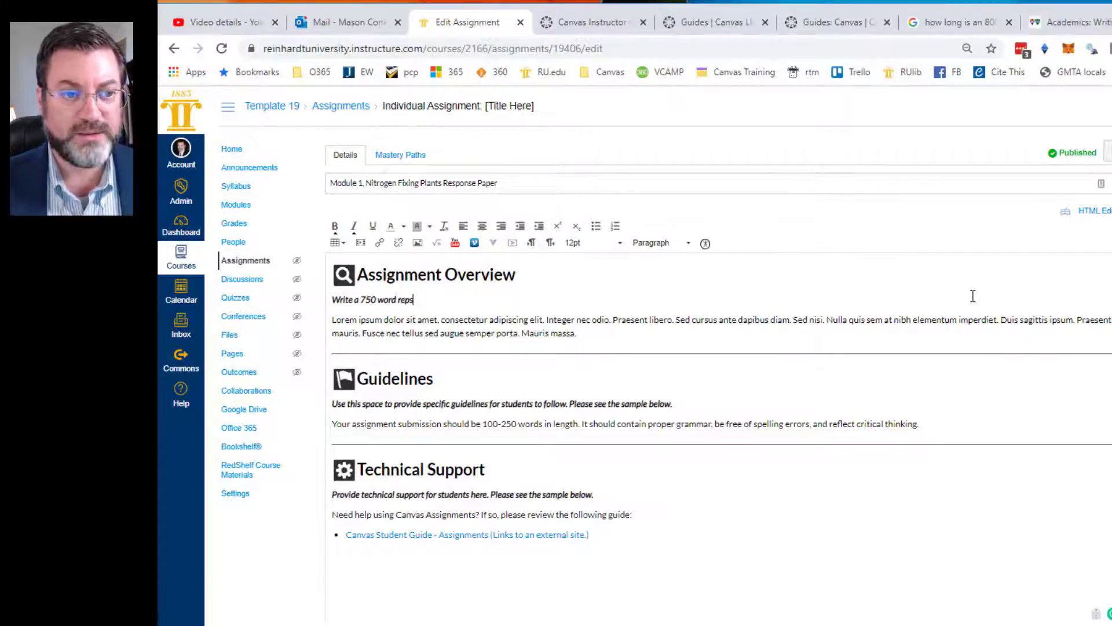
{"action": "key", "text": "BackSpace"}
{"action": "key", "text": "BackSpace"}
{"action": "type", "text": "spons"}
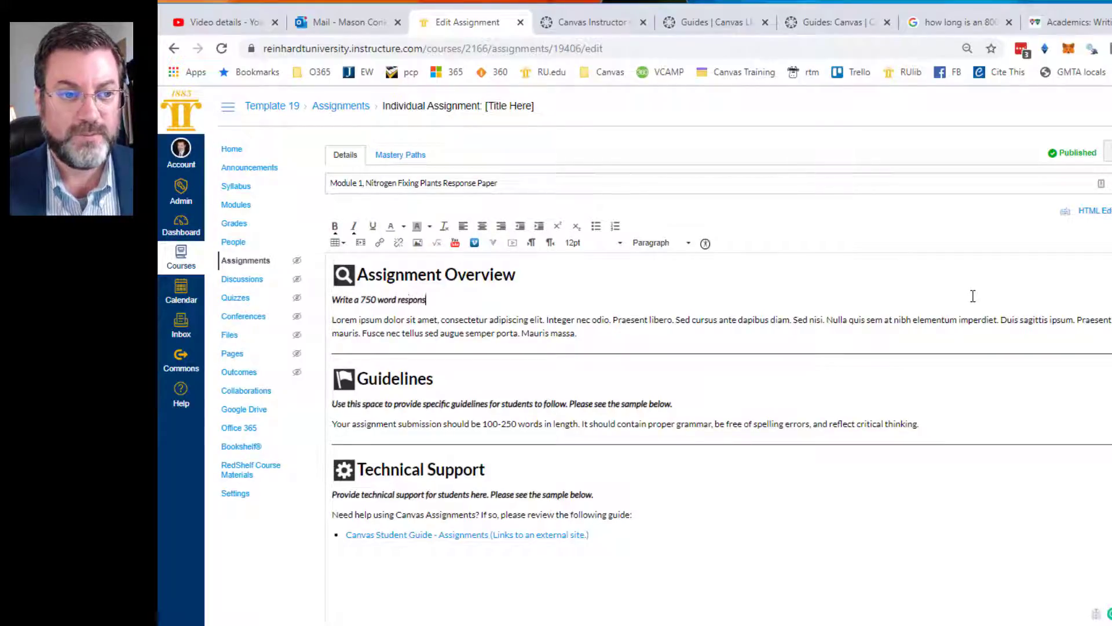
{"action": "type", "text": "e paper"}
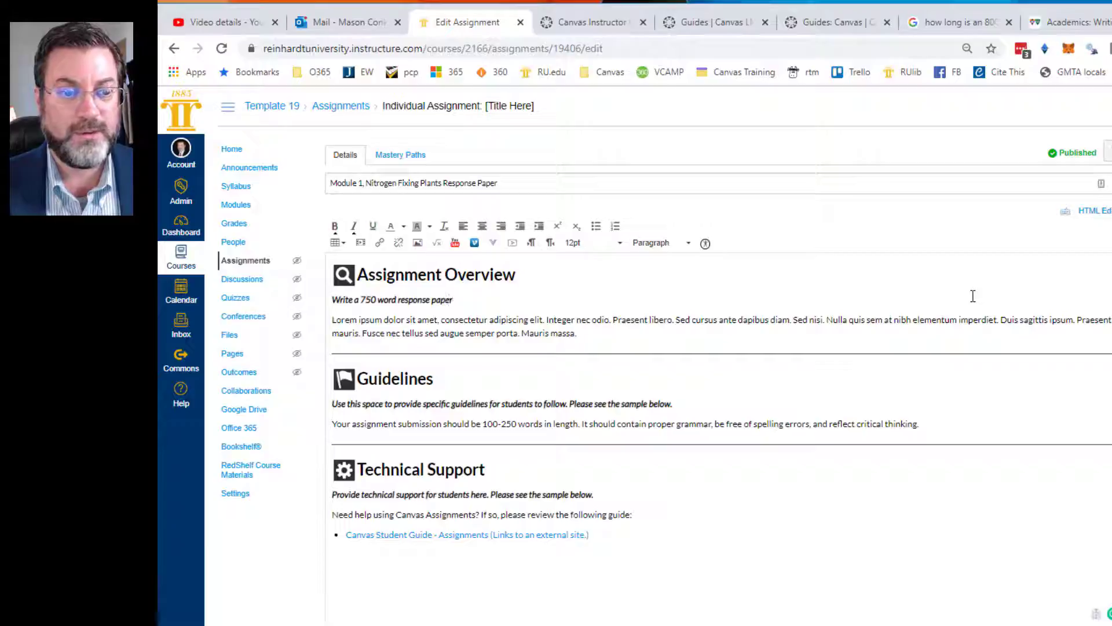
{"action": "type", "text": " for the readi"}
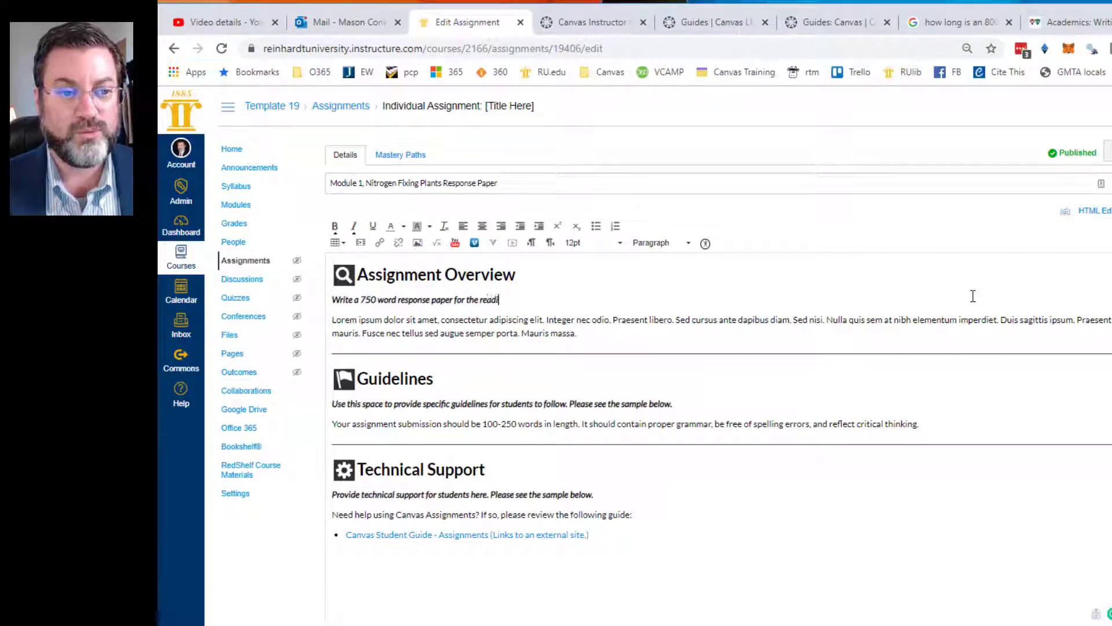
{"action": "type", "text": "ng on Nitr"}
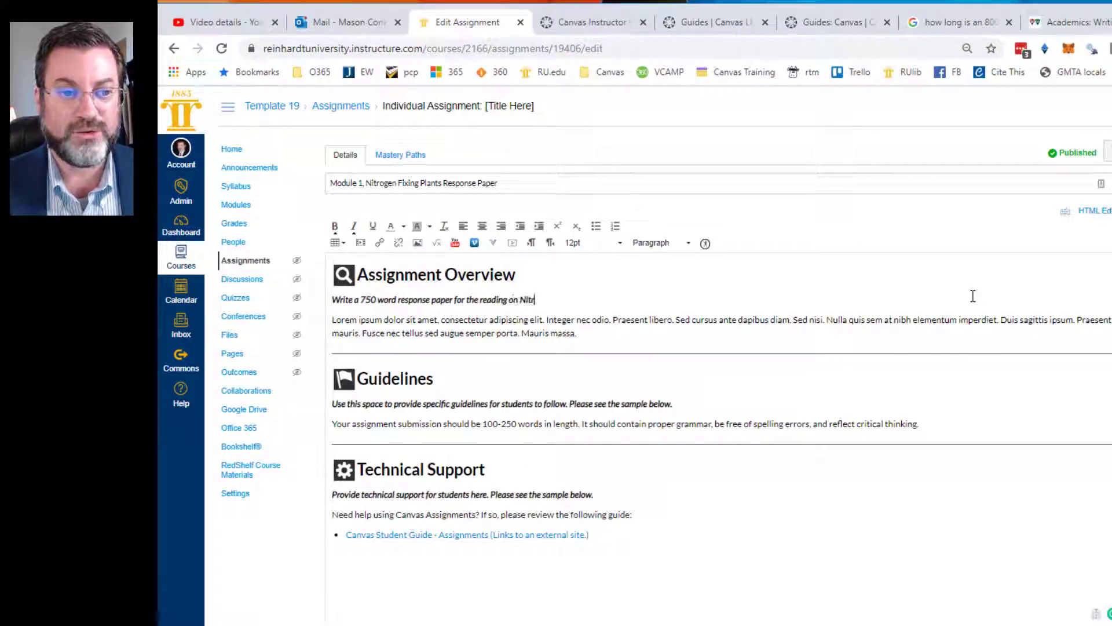
{"action": "type", "text": "ogen Fixing"}
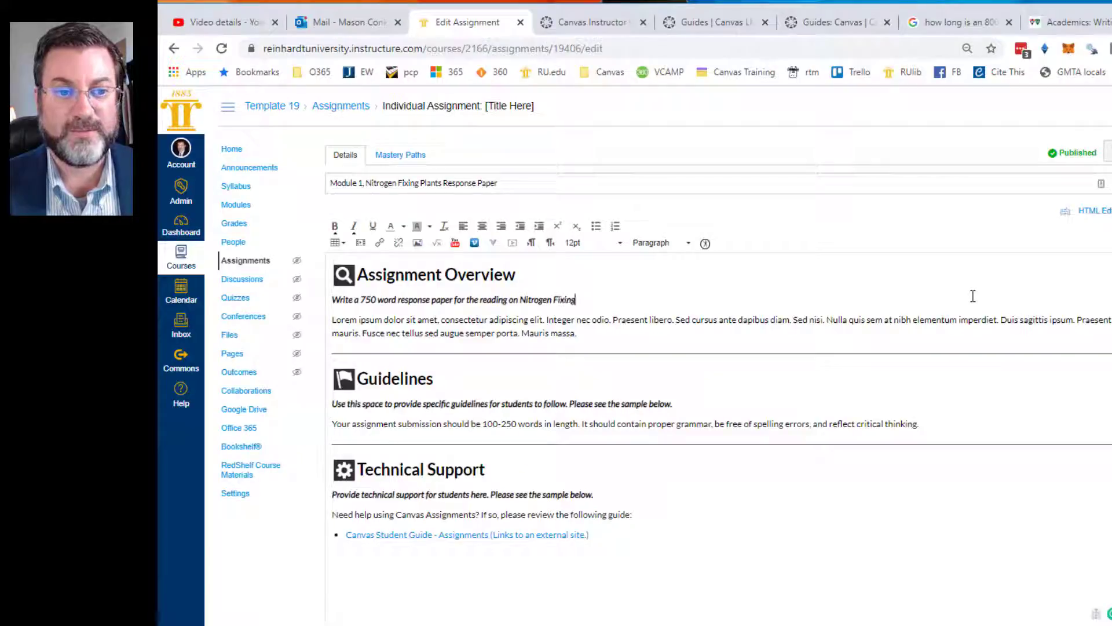
{"action": "type", "text": " Plants ("}
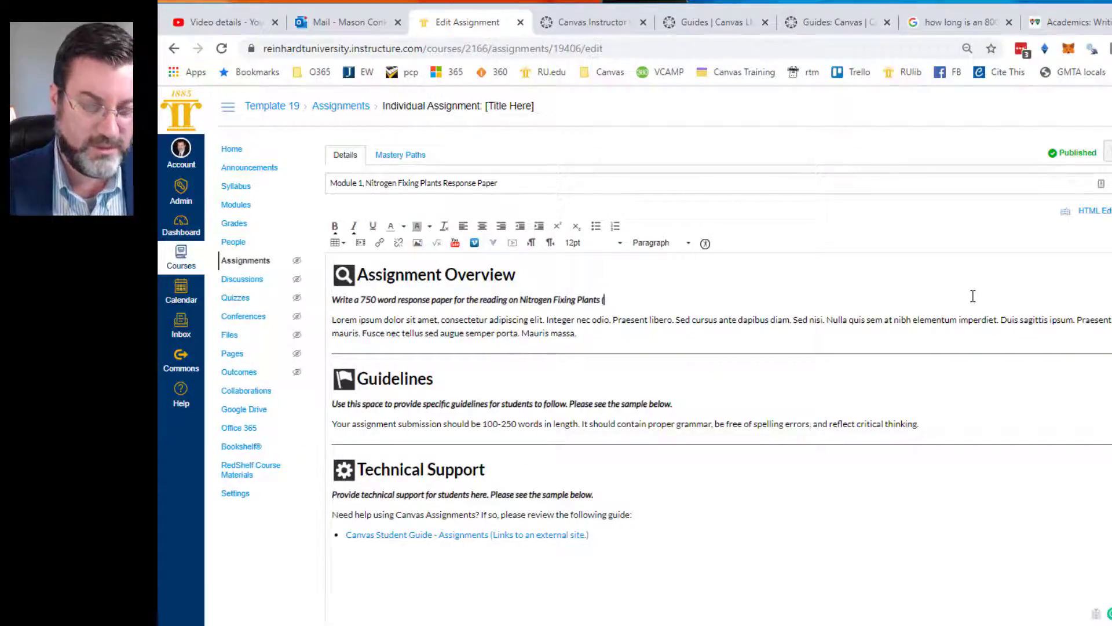
{"action": "type", "text": "Textbook pp"}
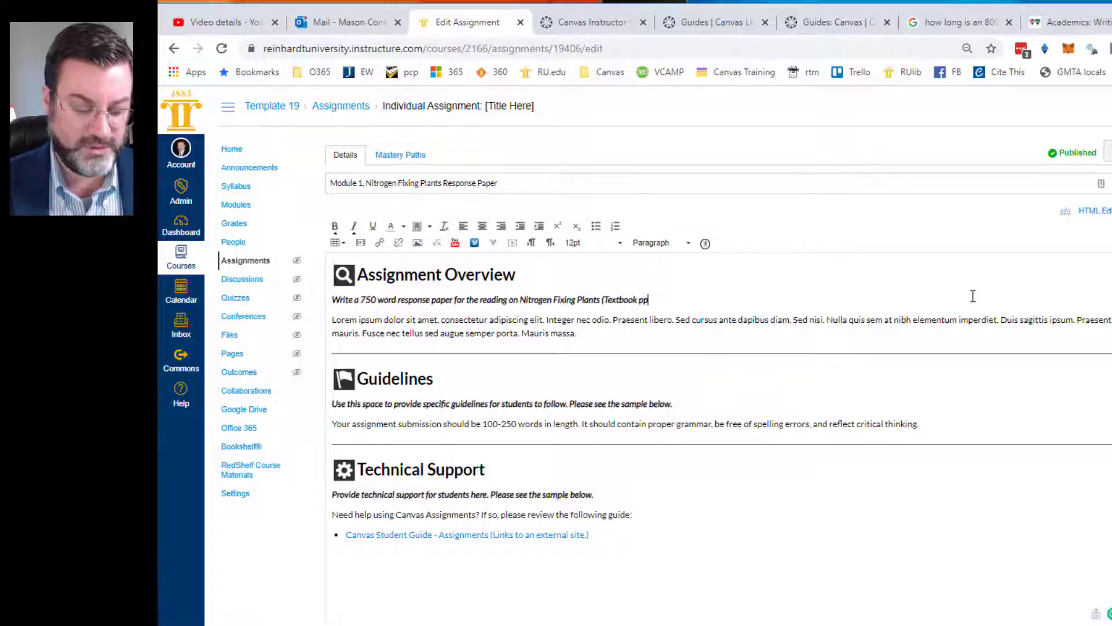
{"action": "type", "text": ". 34-"}
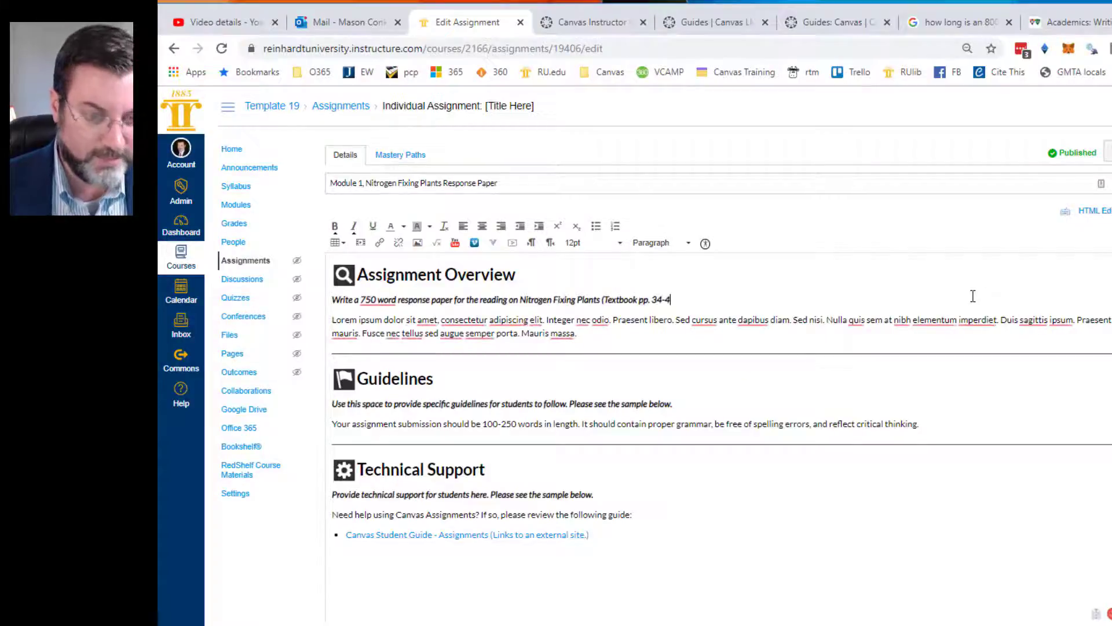
{"action": "type", "text": "41"}
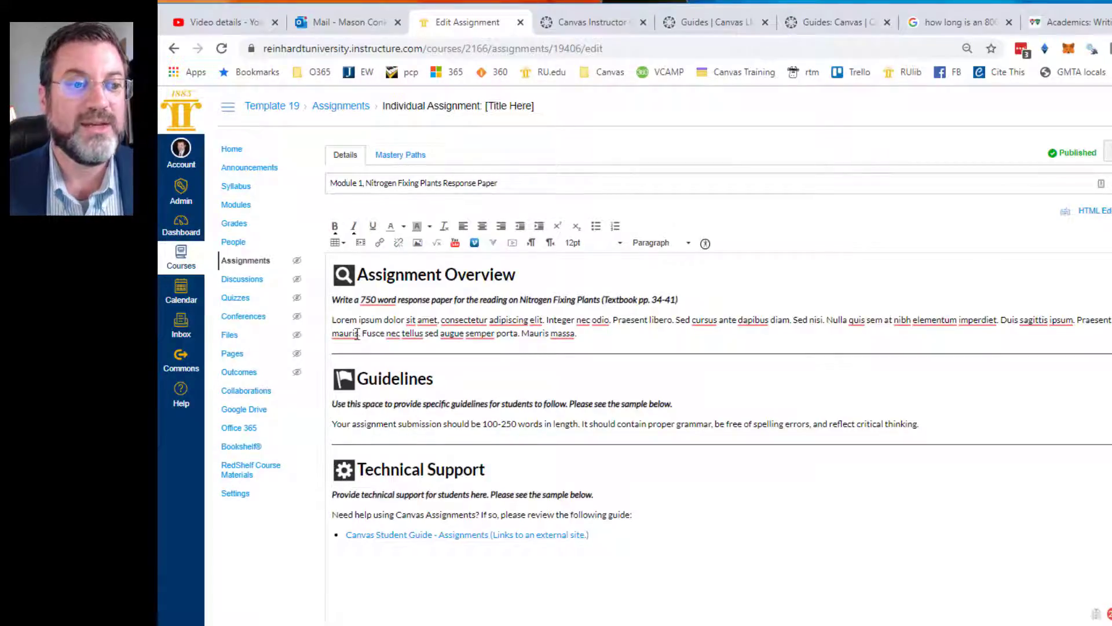
Replace the overview's placeholder paragraph with "Following your reading of the textbook pages 34-41, write a 750 word response paper. Your paper should include:"
{"action": "left_click_drag", "start_coordinate": [338, 323], "coordinate": [579, 336]}
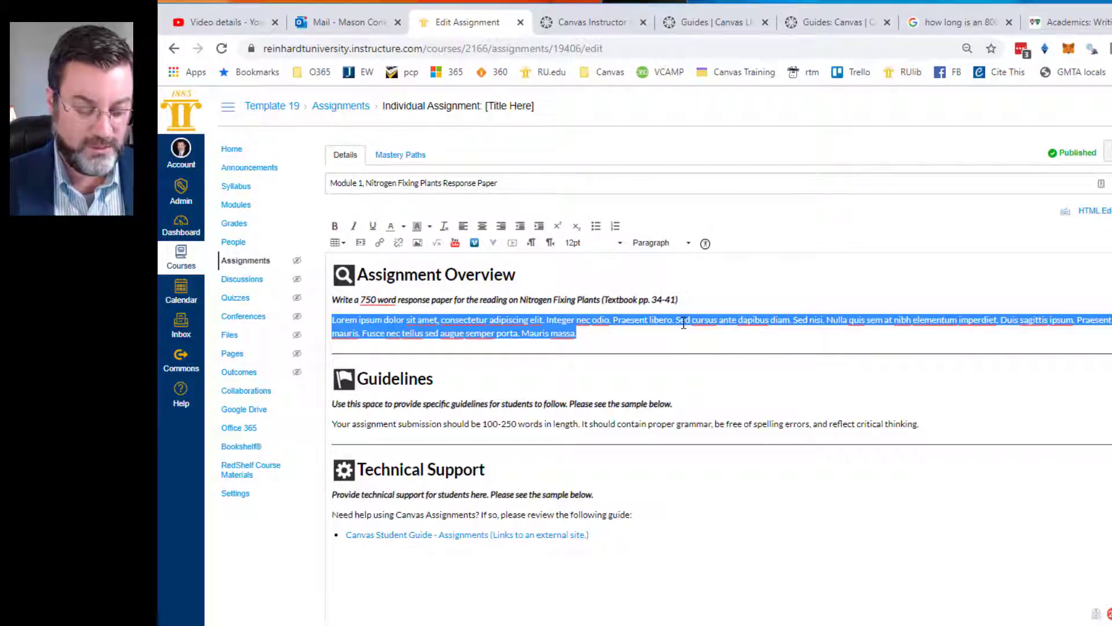
{"action": "type", "text": "Following your "}
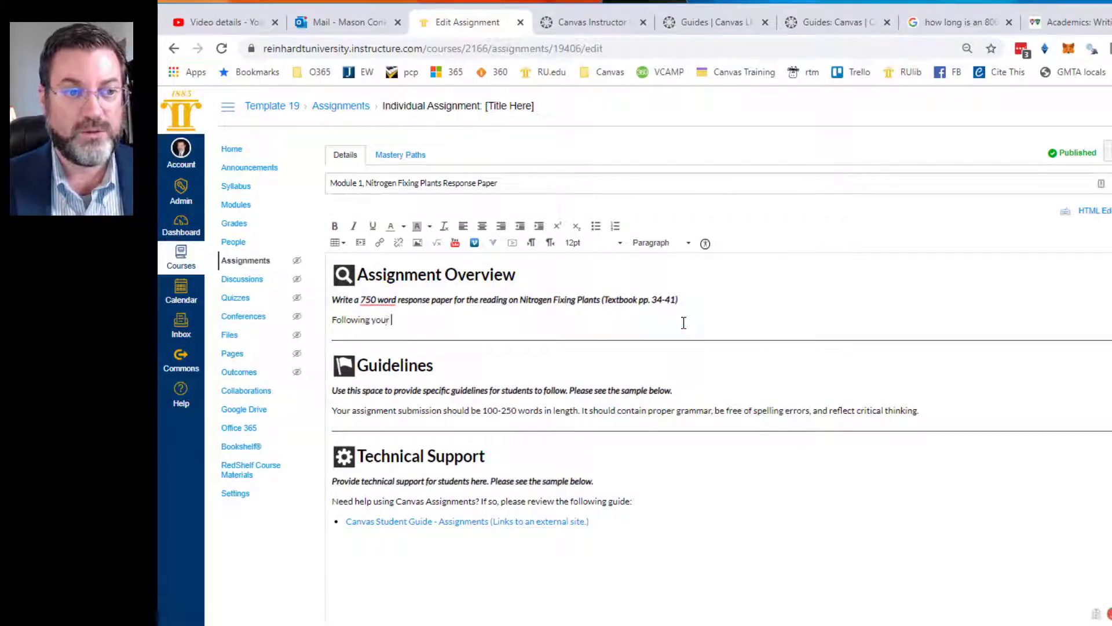
{"action": "type", "text": "reading of"}
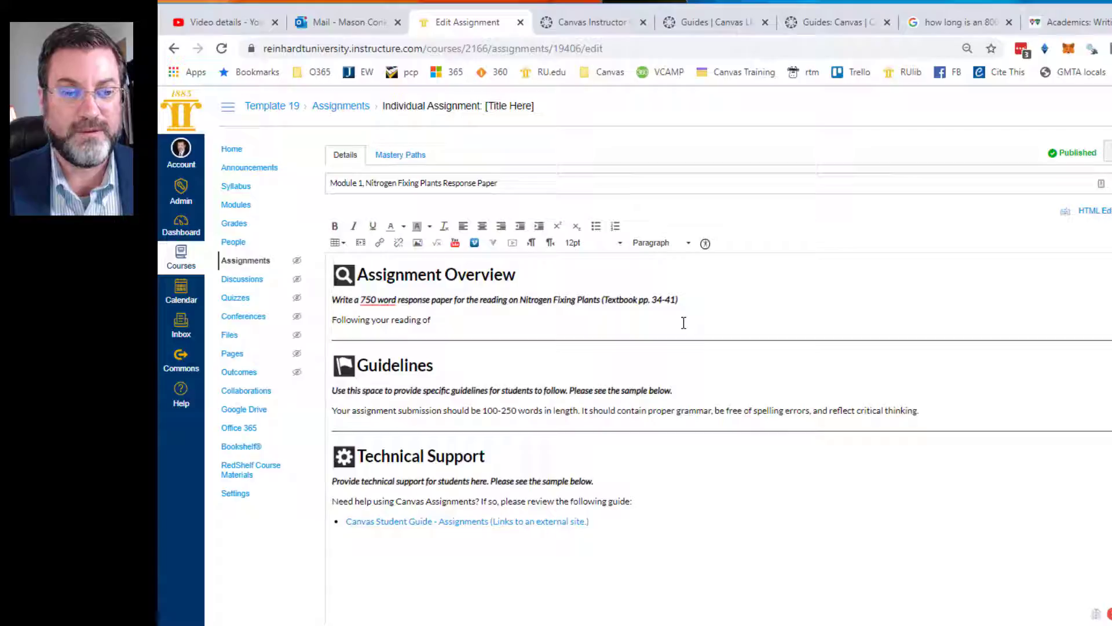
{"action": "type", "text": " the text"}
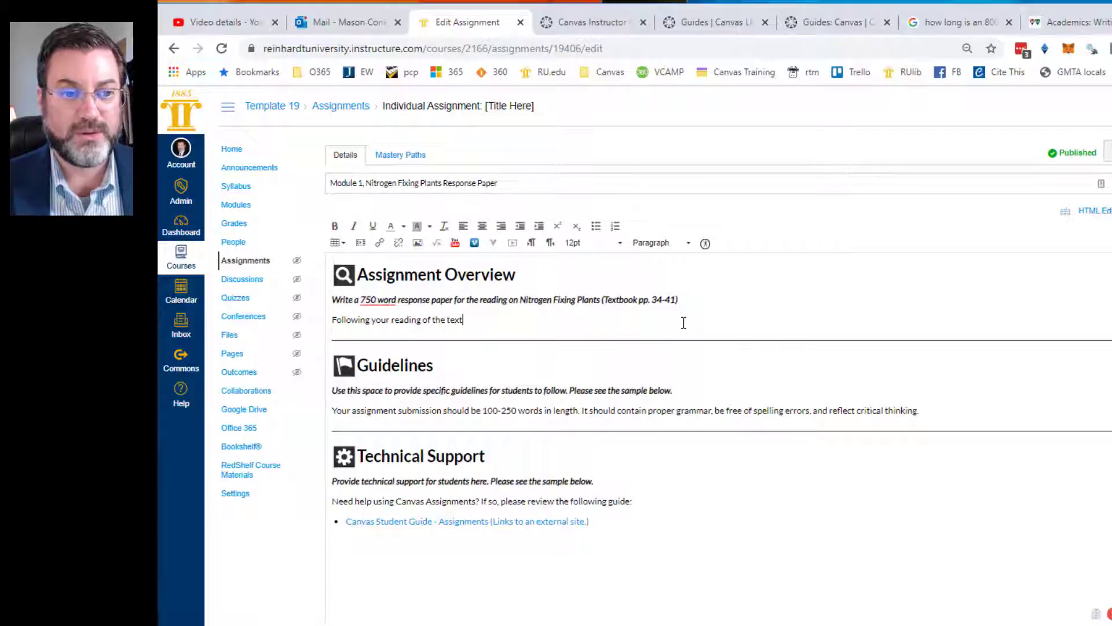
{"action": "type", "text": "book pa"}
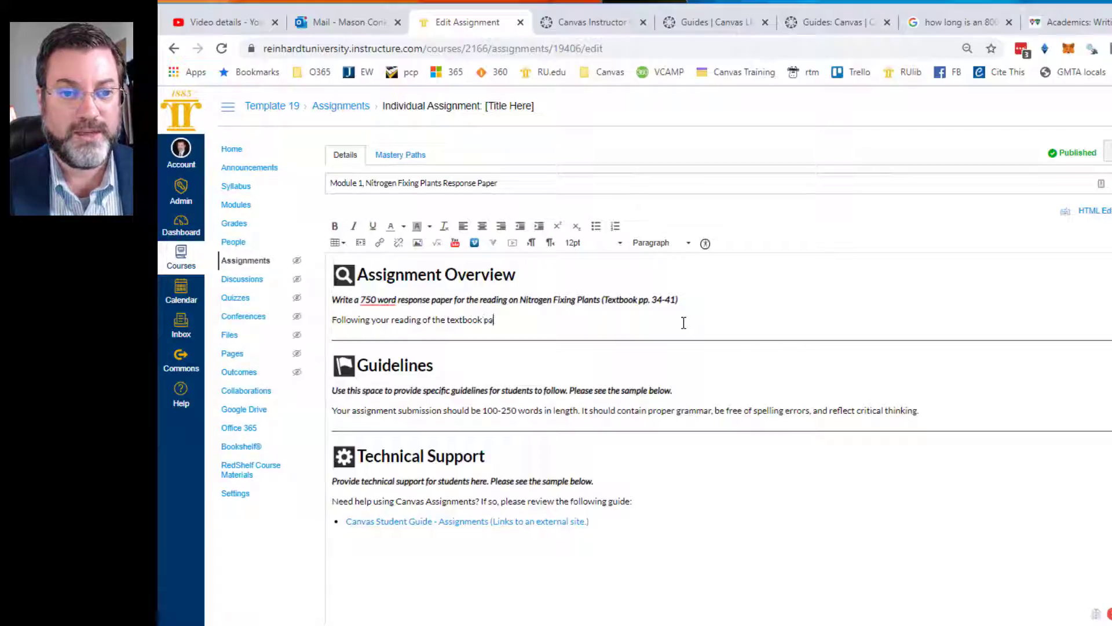
{"action": "type", "text": "ges 3"}
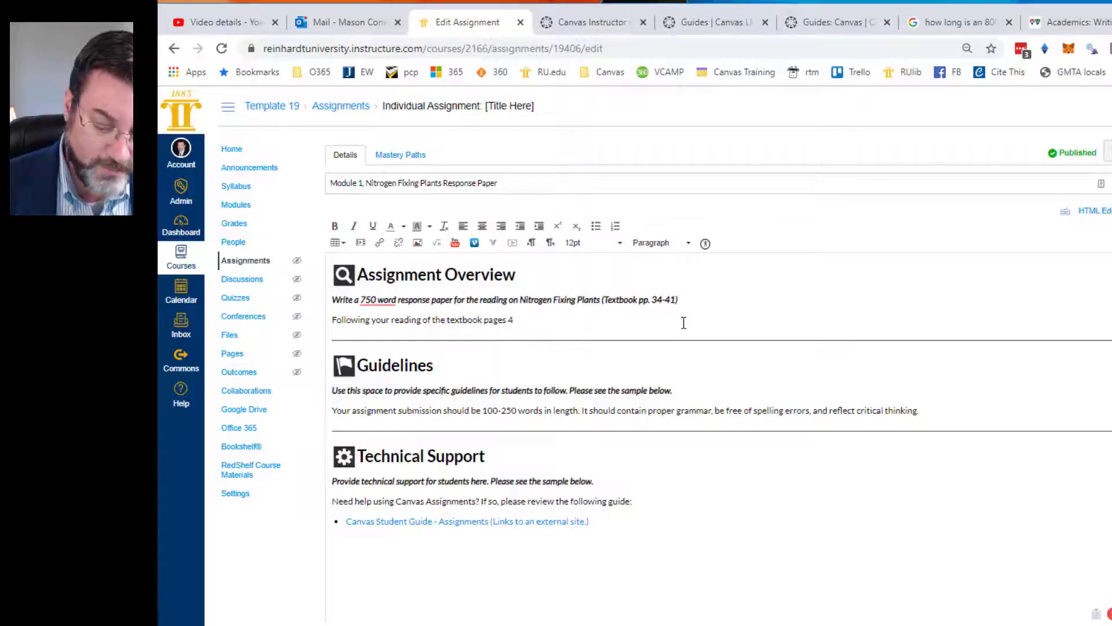
{"action": "type", "text": "4-41"}
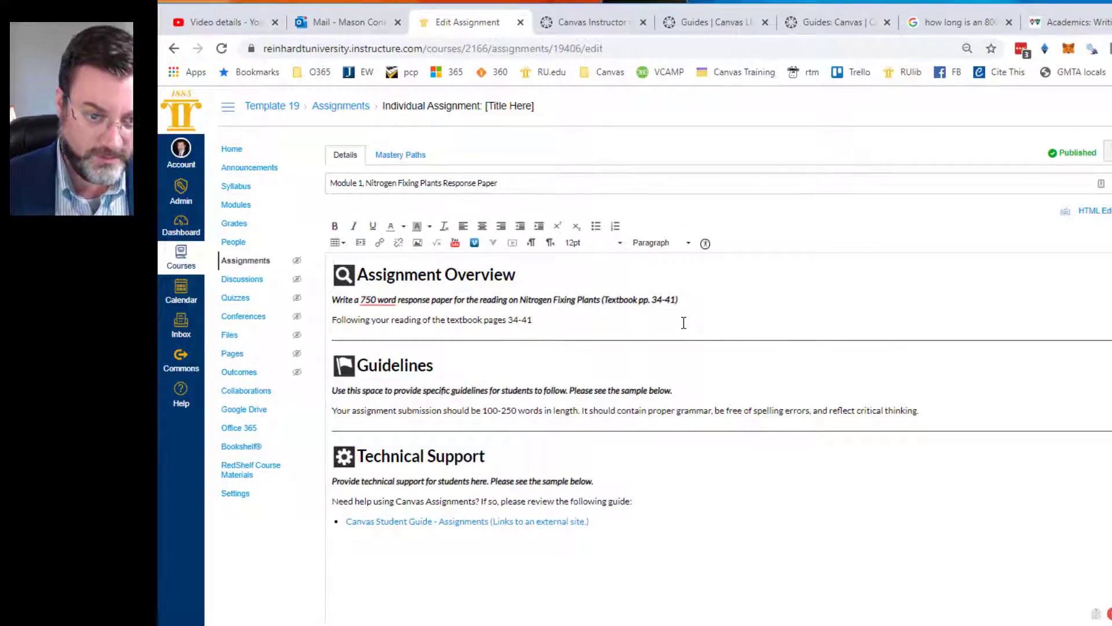
{"action": "type", "text": ", write"}
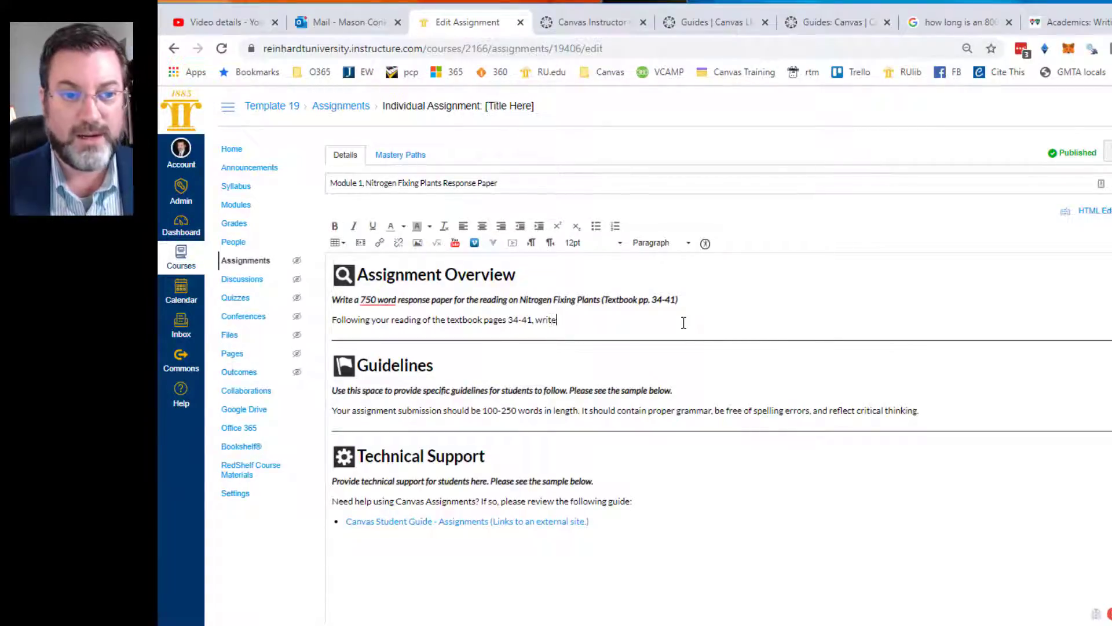
{"action": "type", "text": " a 750 wo"}
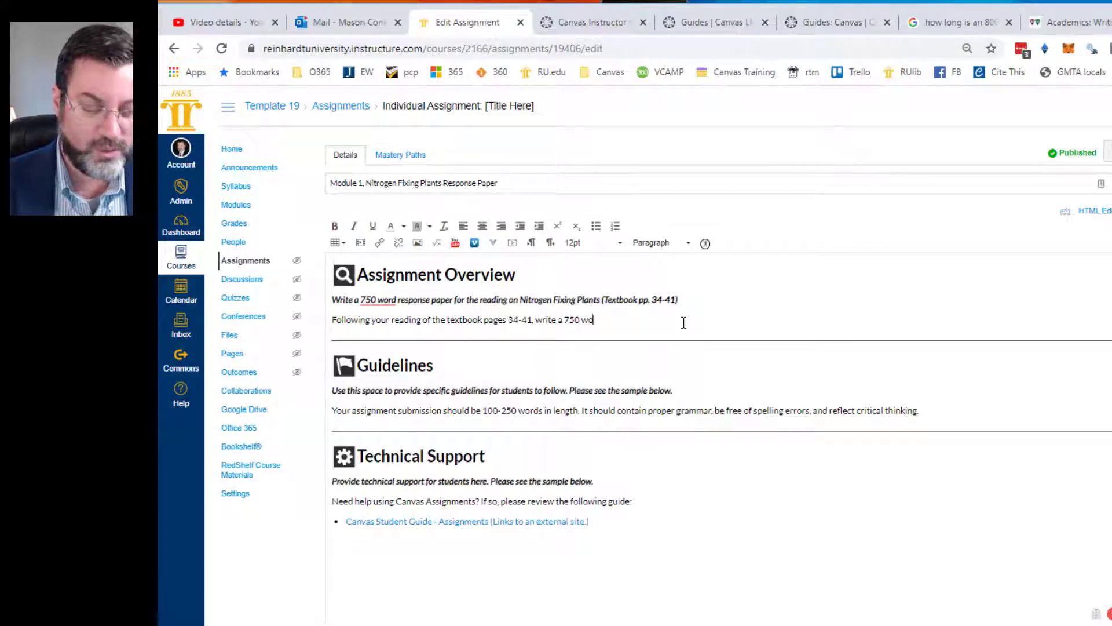
{"action": "type", "text": "rd response pa"}
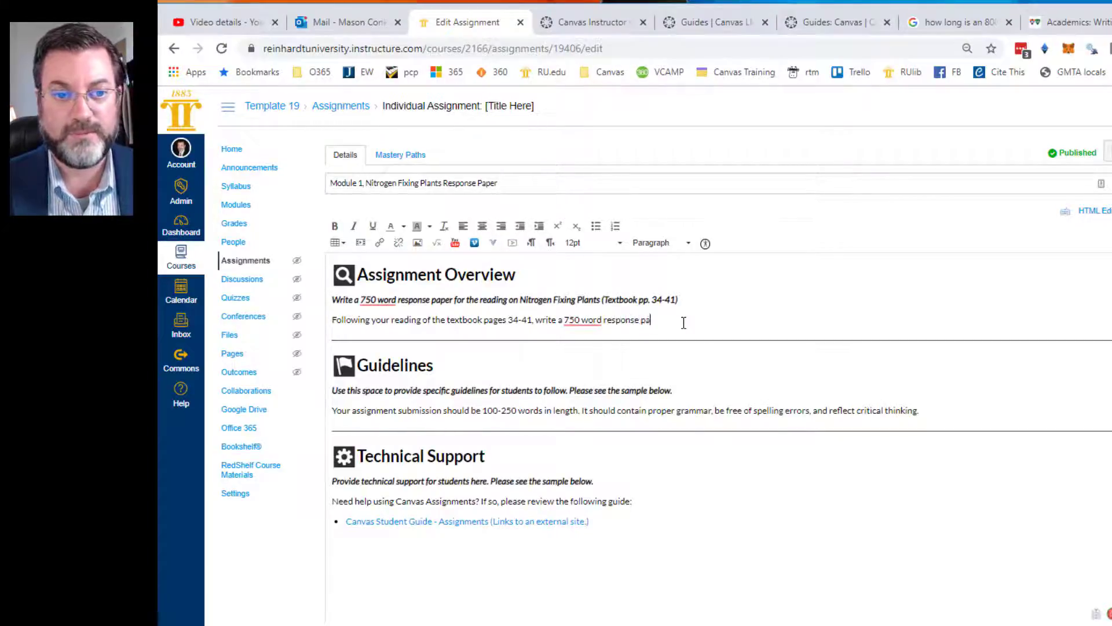
{"action": "type", "text": "per.  Y"}
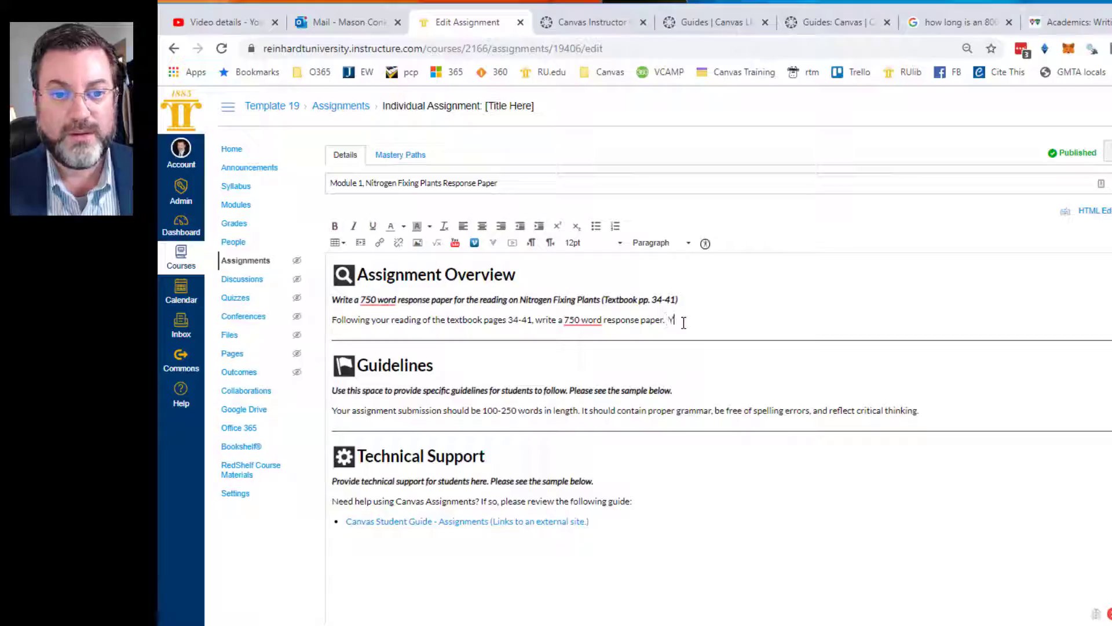
{"action": "type", "text": "our paper sho"}
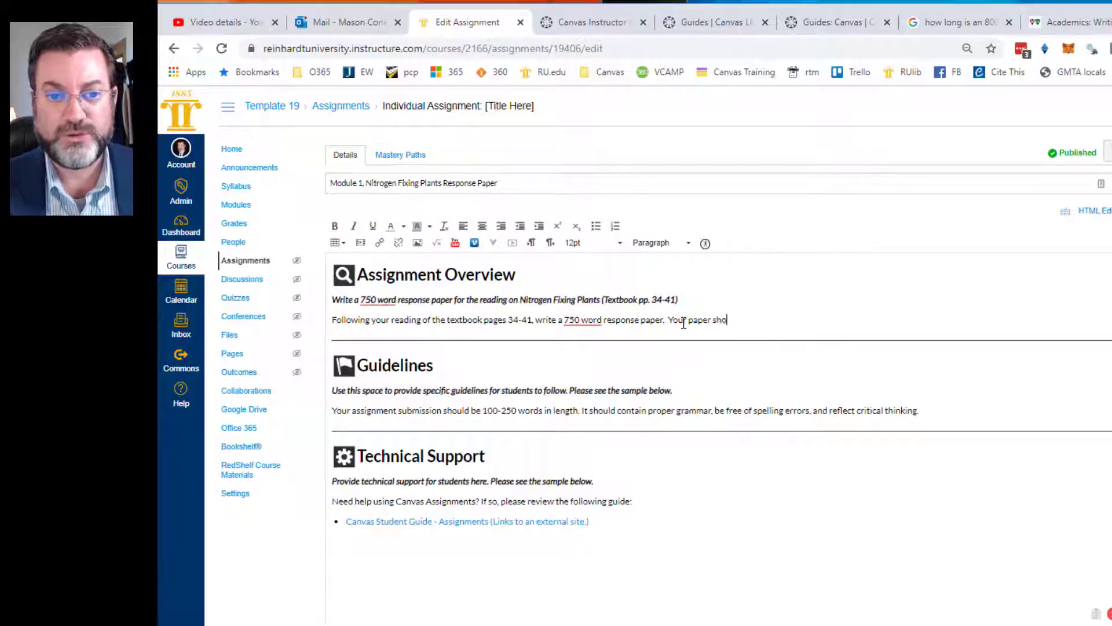
{"action": "type", "text": "uld include:"}
Start a bulleted list below the overview paragraph with the item "A brief synopsis of the main points"
{"action": "key", "text": "Return"}
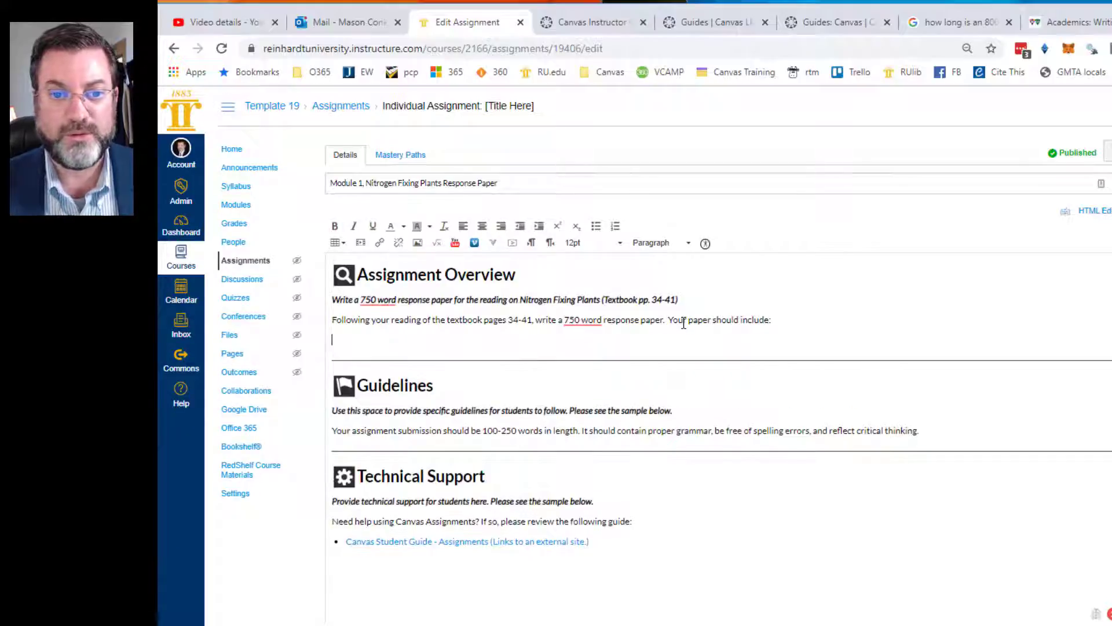
{"action": "left_click", "coordinate": [596, 227]}
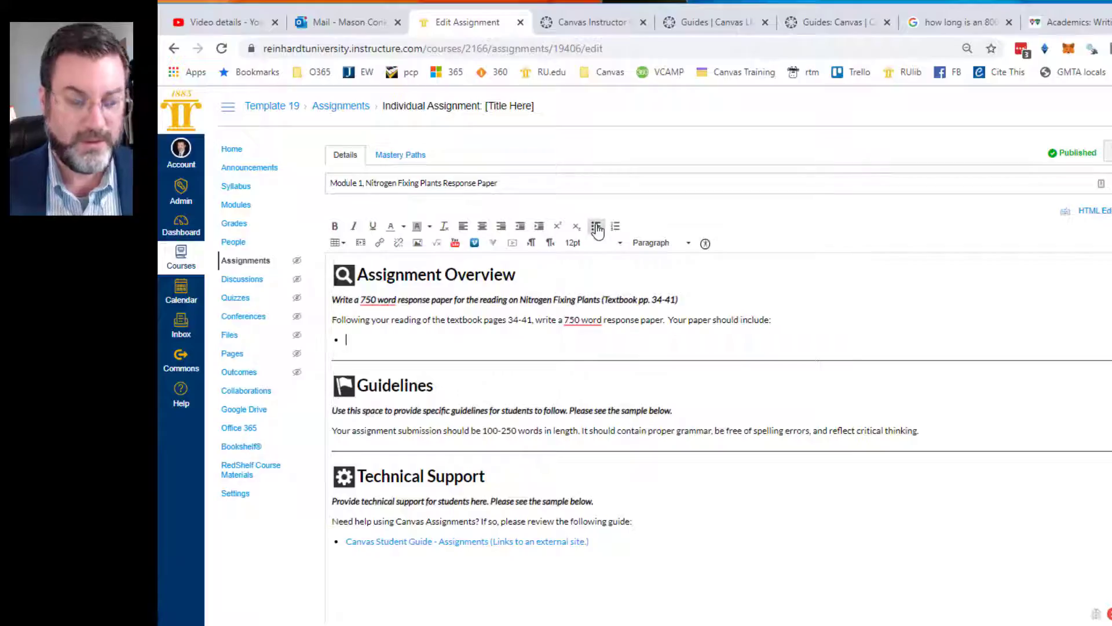
{"action": "type", "text": "A brief synopsis of the main poin"}
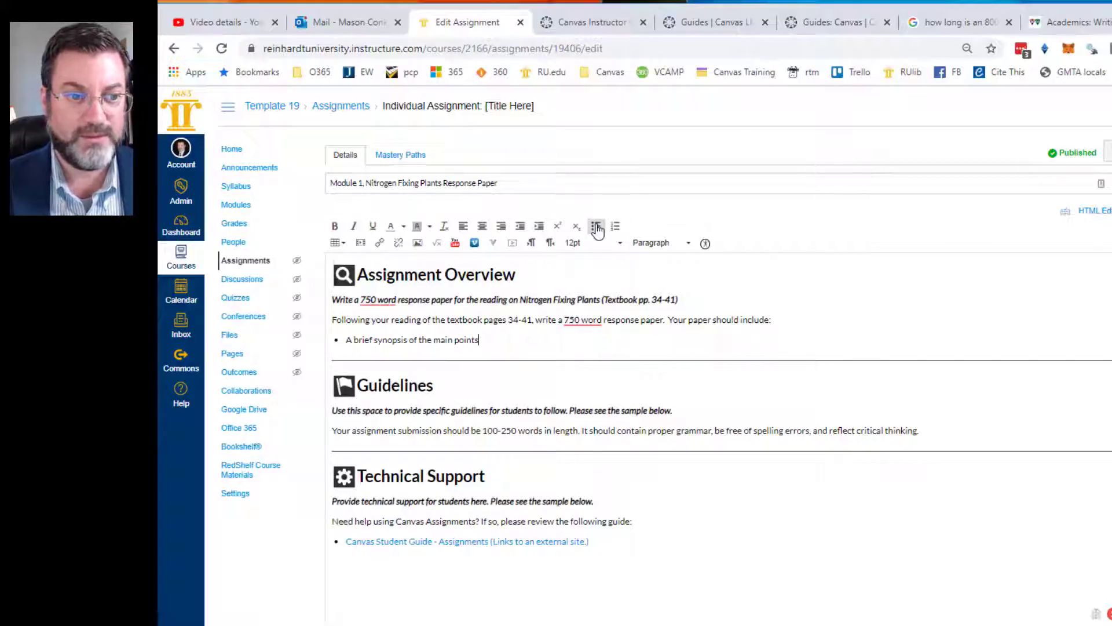
{"action": "type", "text": "ts"}
Add a second bullet reading "Reaction to new or surprising material"
{"action": "key", "text": "Return"}
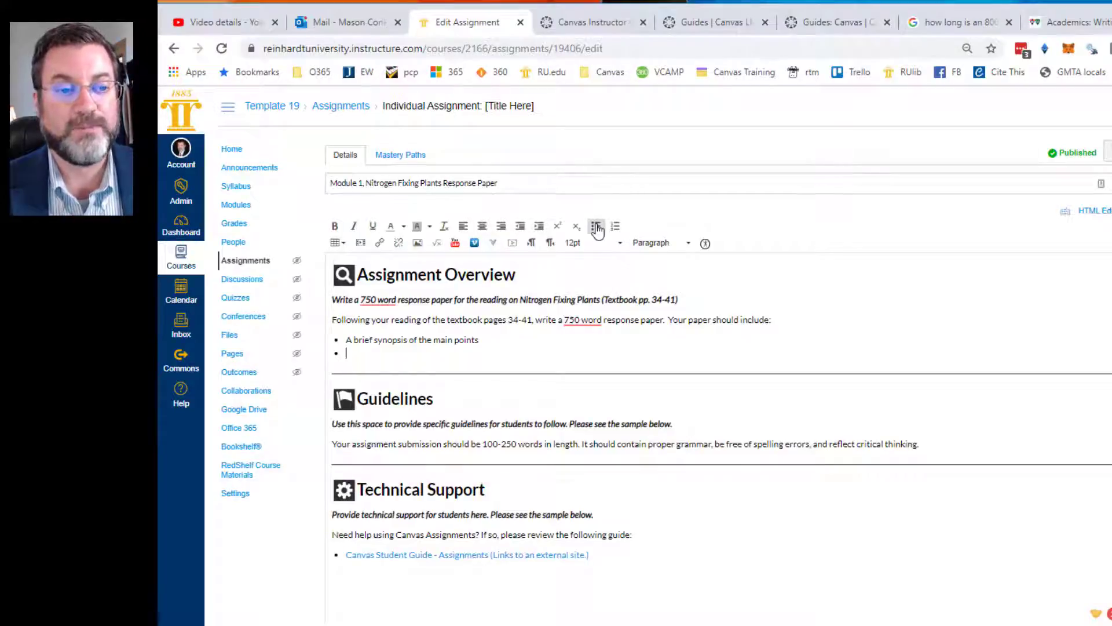
{"action": "type", "text": "Reaction"}
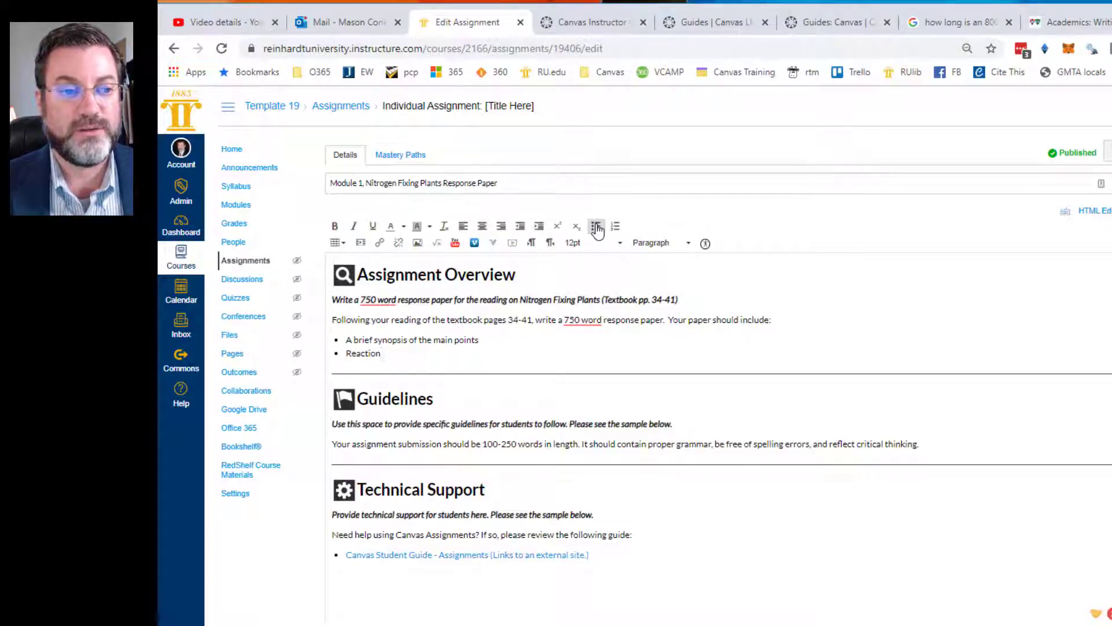
{"action": "type", "text": " to new or sur"}
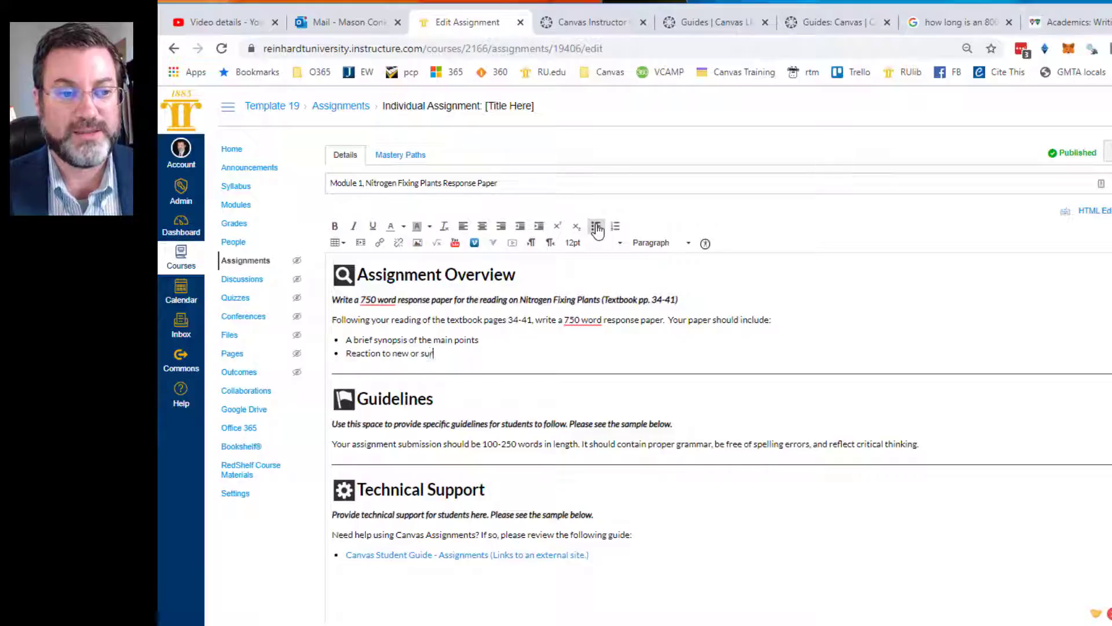
{"action": "type", "text": "prising materi"}
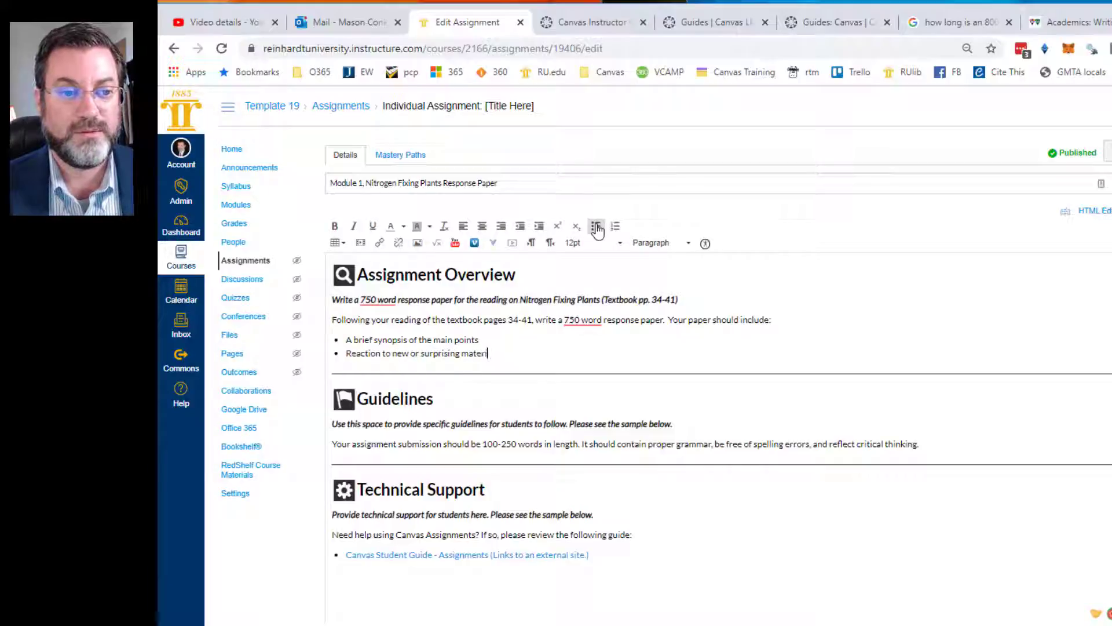
{"action": "type", "text": "al"}
Reword the second bullet as "Your personal reaction to new or surprising concepts."
{"action": "left_click", "coordinate": [347, 353]}
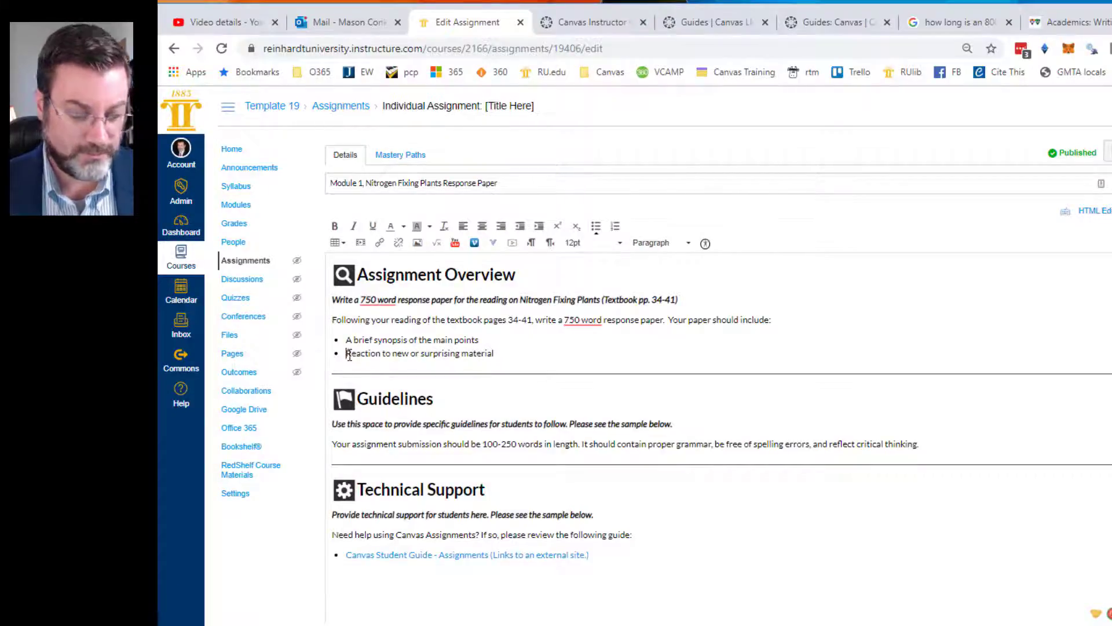
{"action": "type", "text": "Your Personal"}
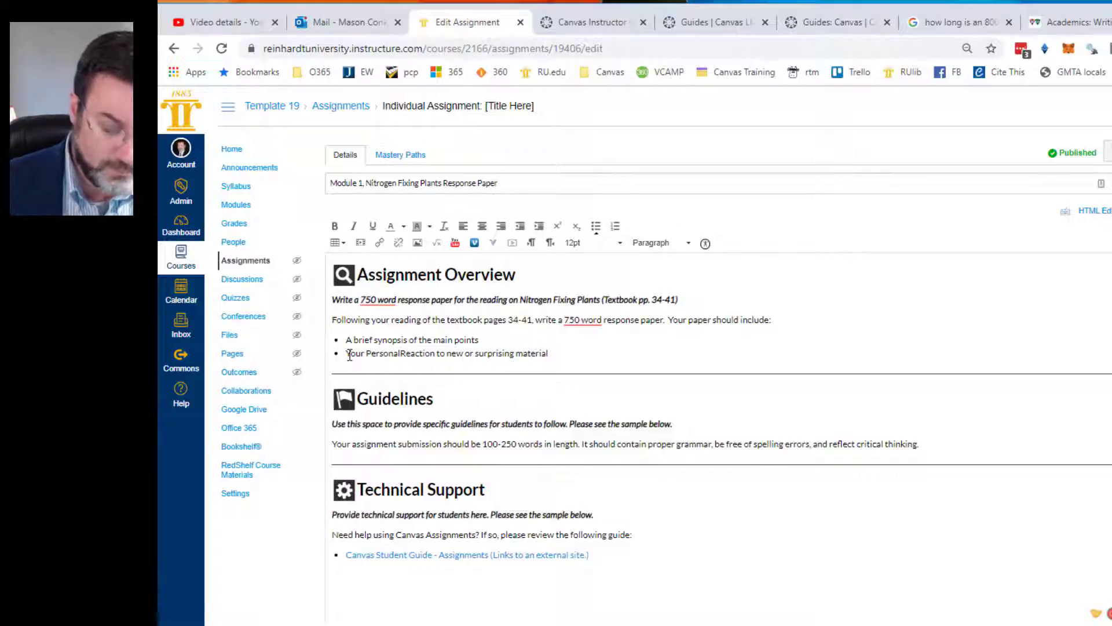
{"action": "key", "text": "BackSpace"}
{"action": "key", "text": "BackSpace"}
{"action": "key", "text": "BackSpace"}
{"action": "key", "text": "BackSpace"}
{"action": "key", "text": "BackSpace"}
{"action": "key", "text": "BackSpace"}
{"action": "key", "text": "BackSpace"}
{"action": "key", "text": "BackSpace"}
{"action": "type", "text": "personal"}
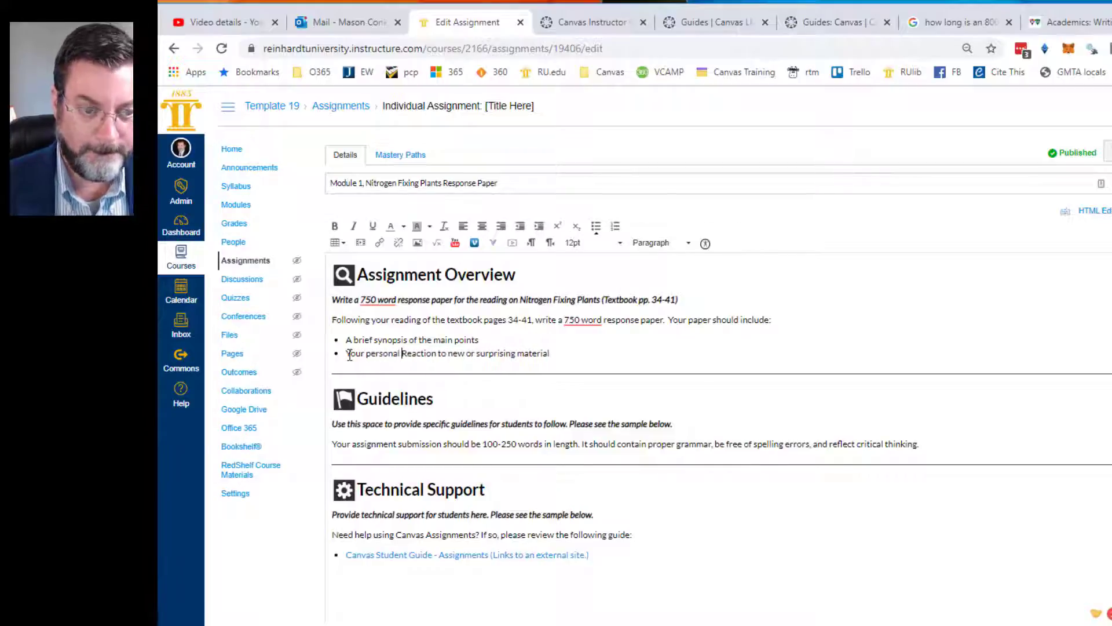
{"action": "key", "text": "Delete"}
{"action": "type", "text": "r"}
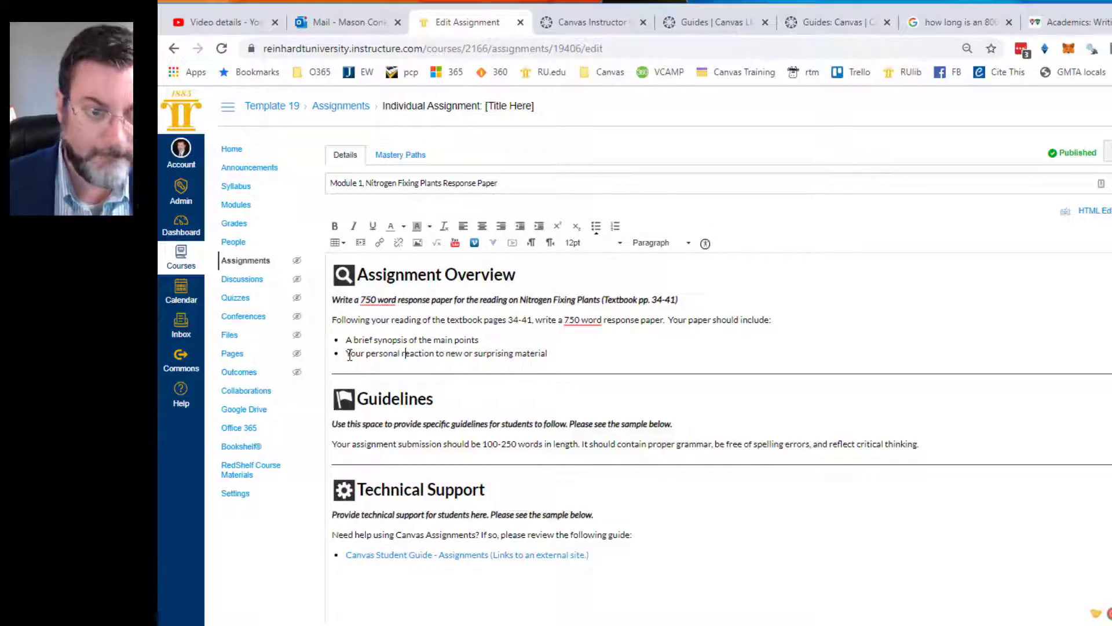
{"action": "double_click", "coordinate": [526, 354]}
{"action": "type", "text": "concepts."}
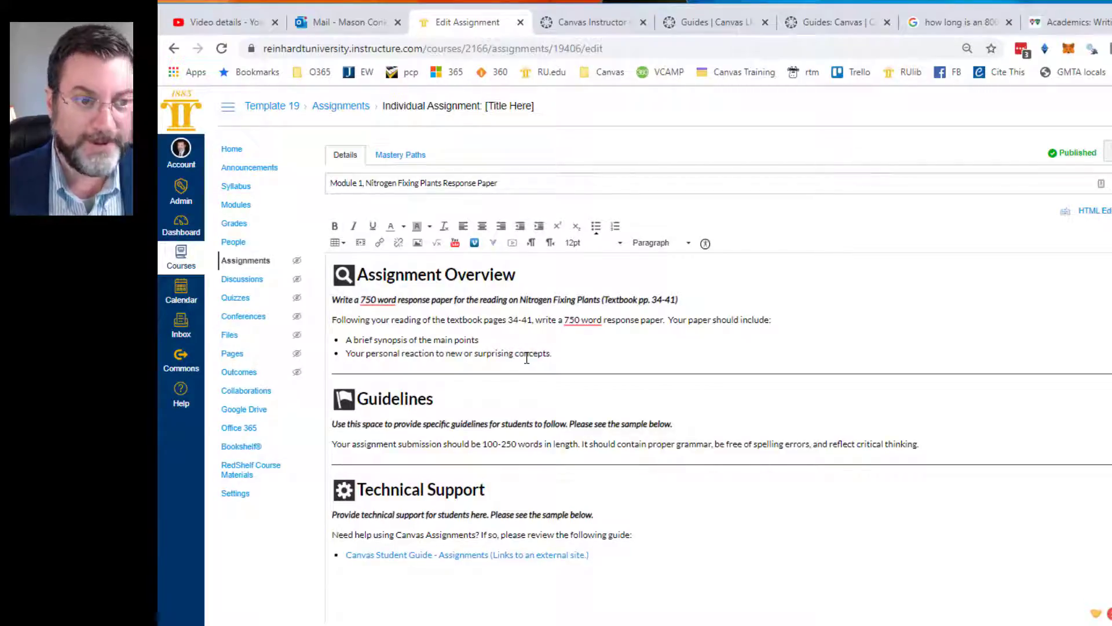
Add a third bullet asking "How might inclusion of NFP's affect fertilizer requirements in a typical suburban installation?"
{"action": "key", "text": "Return"}
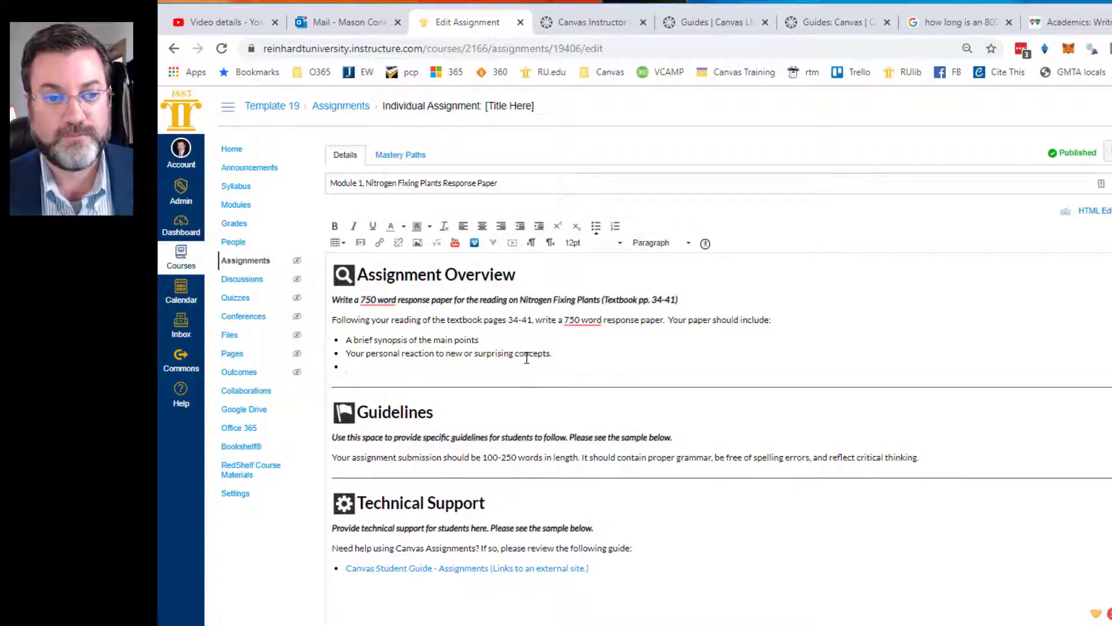
{"action": "type", "text": "How might"}
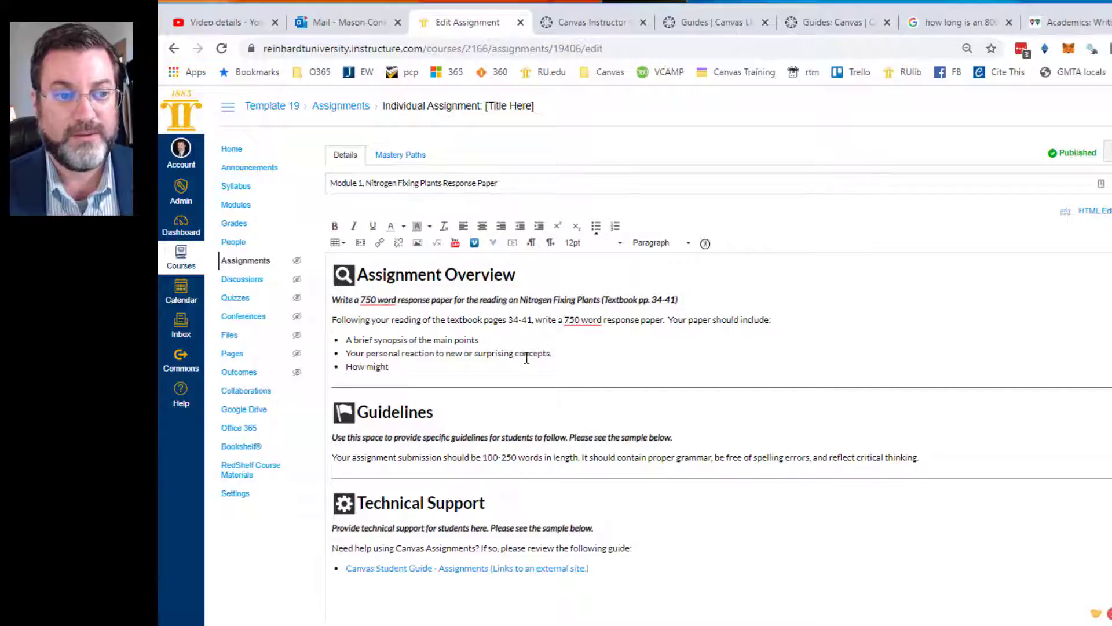
{"action": "type", "text": " inclusion of NFP's affect t"}
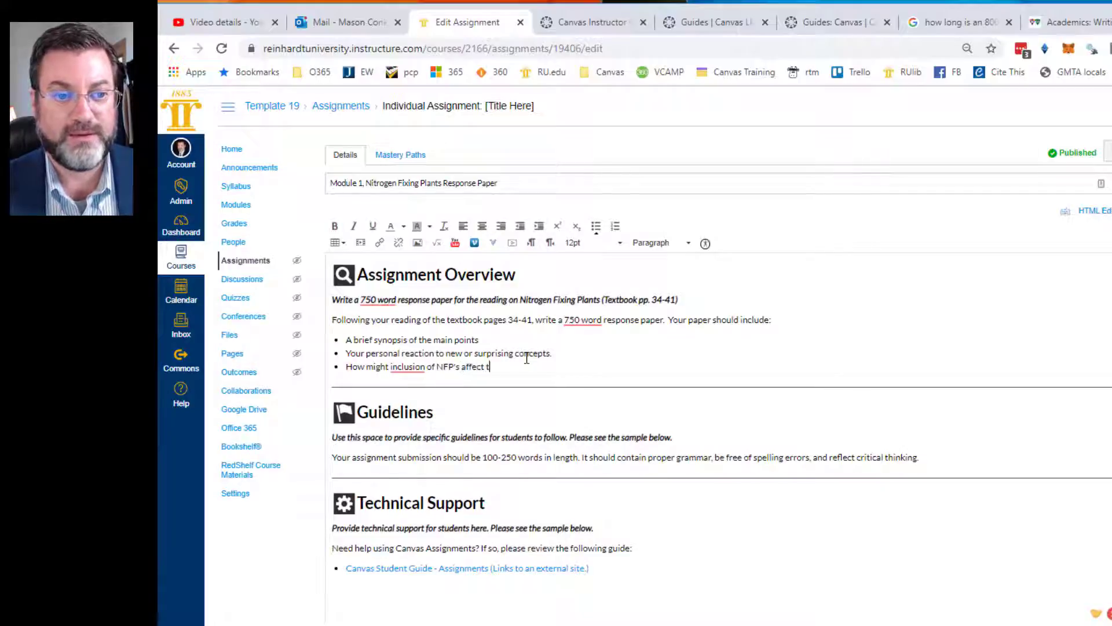
{"action": "type", "text": "he need"}
{"action": "key", "text": "BackSpace"}
{"action": "key", "text": "BackSpace"}
{"action": "key", "text": "BackSpace"}
{"action": "key", "text": "BackSpace"}
{"action": "key", "text": "BackSpace"}
{"action": "key", "text": "BackSpace"}
{"action": "key", "text": "BackSpace"}
{"action": "key", "text": "BackSpace"}
{"action": "type", "text": "fertize"}
{"action": "key", "text": "BackSpace"}
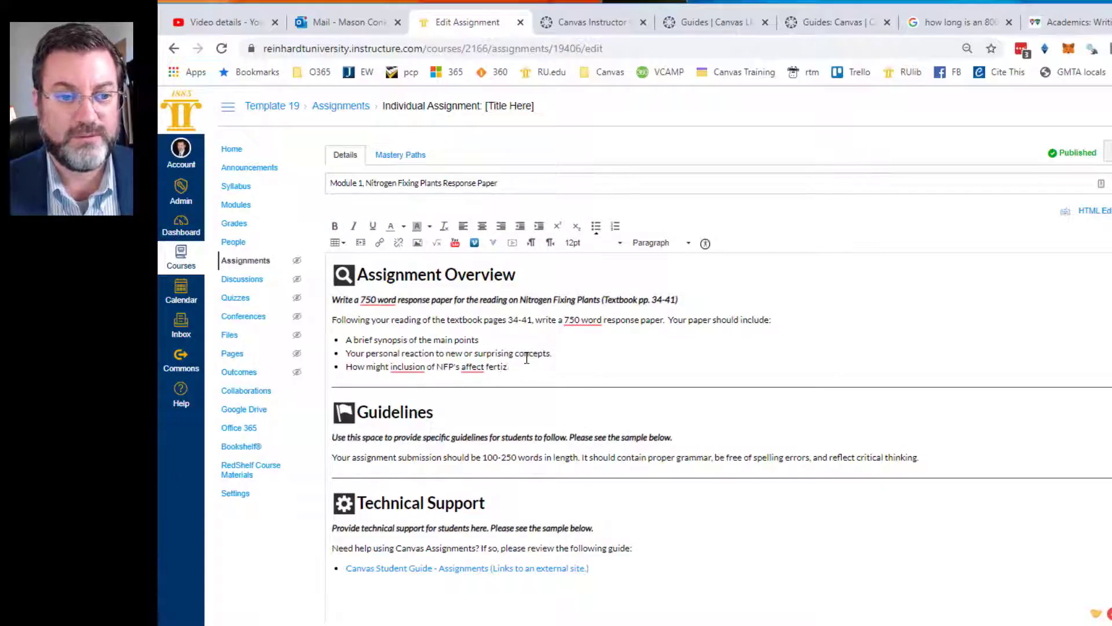
{"action": "key", "text": "BackSpace"}
{"action": "type", "text": "lizer requirements in a typical"}
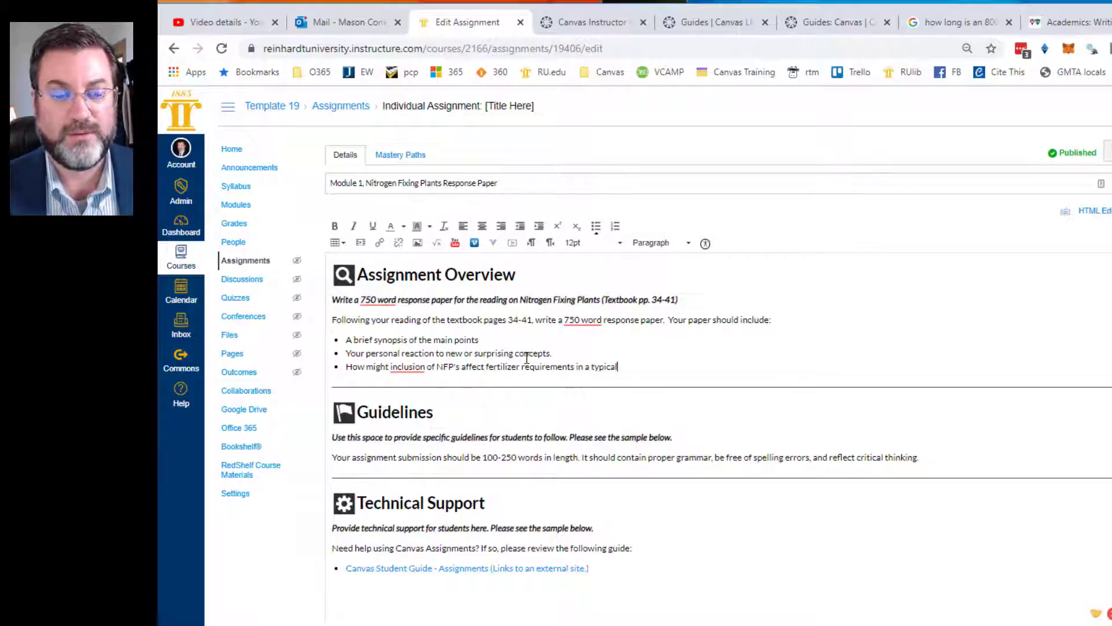
{"action": "type", "text": " sub"}
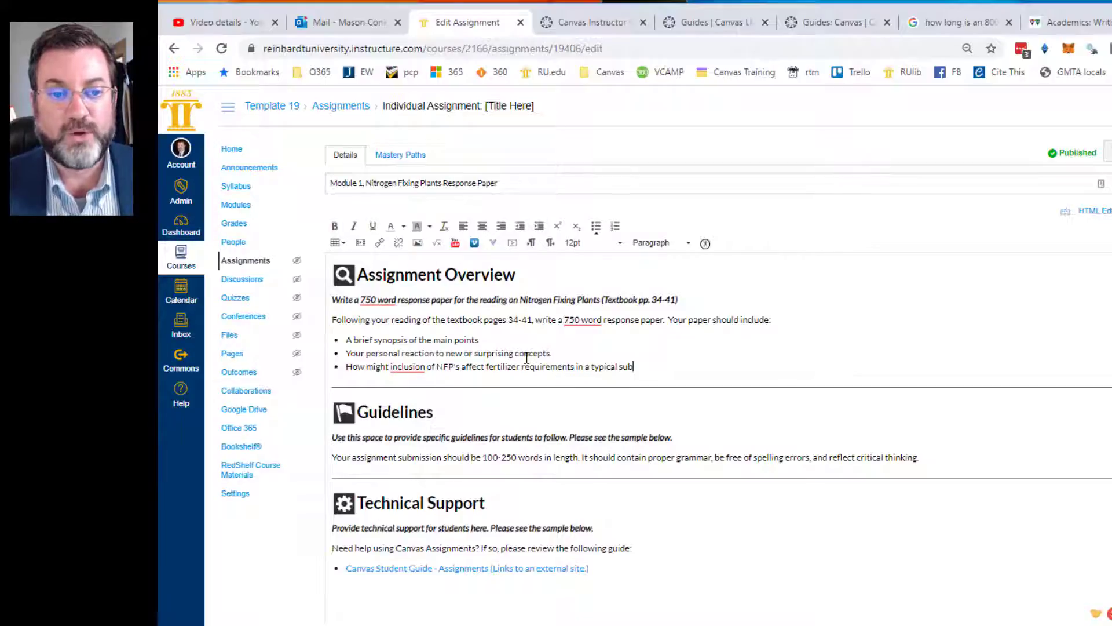
{"action": "type", "text": "urban installation?"}
Add a fourth bullet reading "Identify at least 3 NFP's. Be sure to research their Hardiness ratings, and size at maturity."
{"action": "key", "text": "Return"}
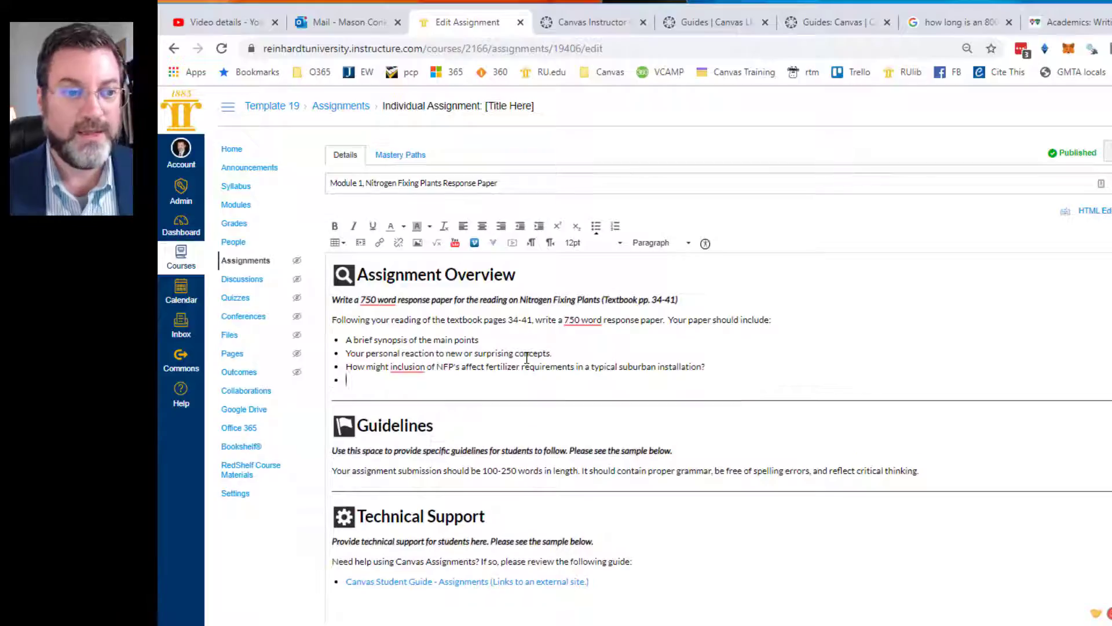
{"action": "type", "text": "Identify at least 3 "}
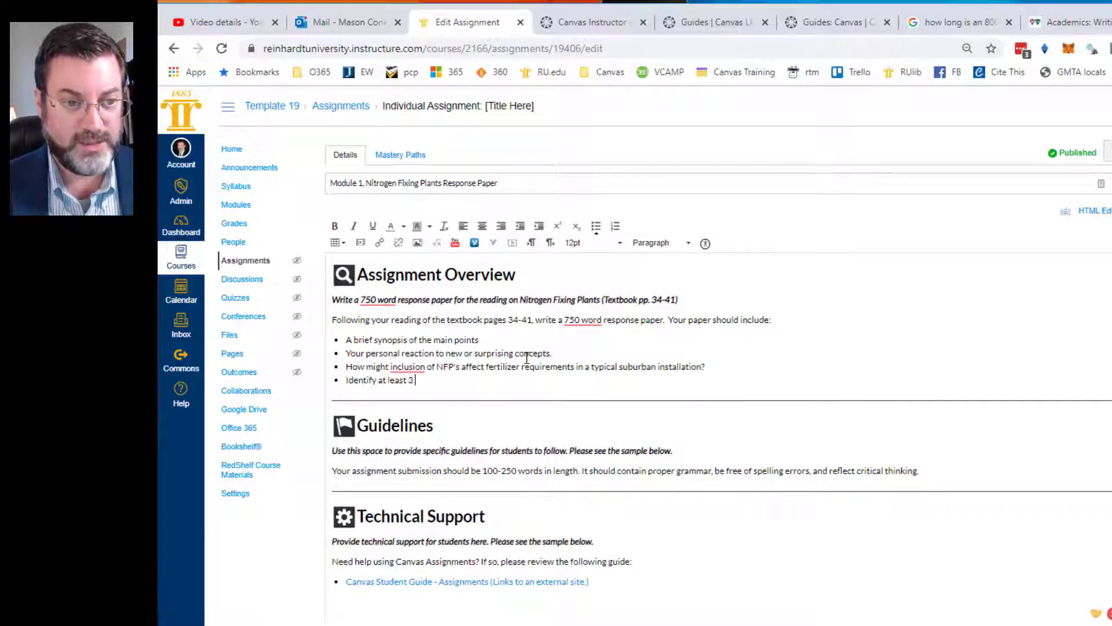
{"action": "type", "text": "NFP's.  Be sure to res"}
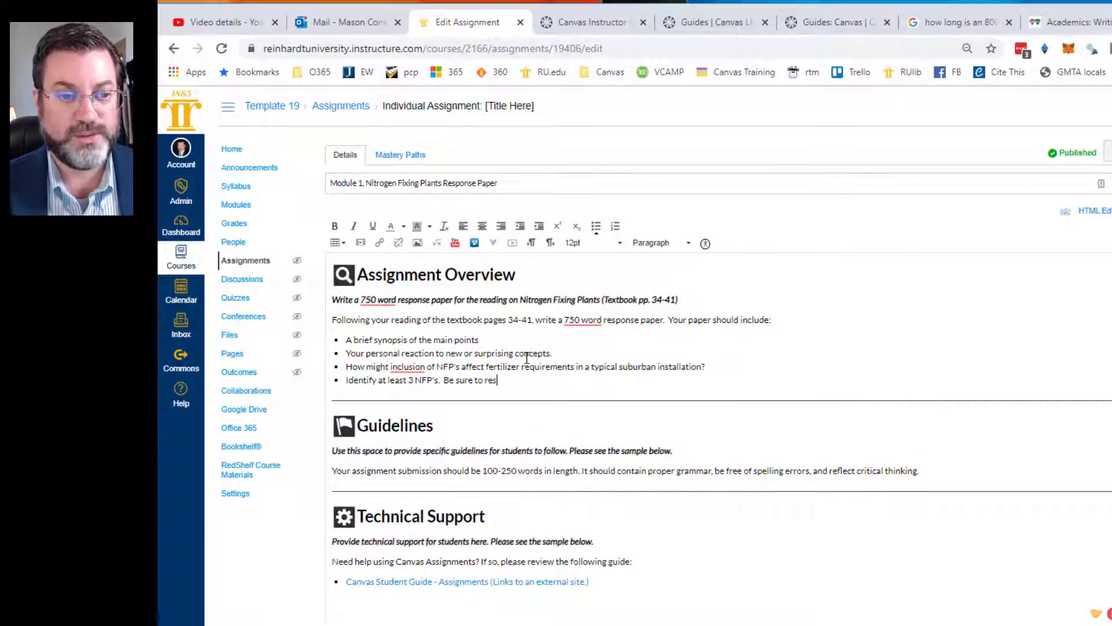
{"action": "type", "text": "earch their Hardiness ratings"}
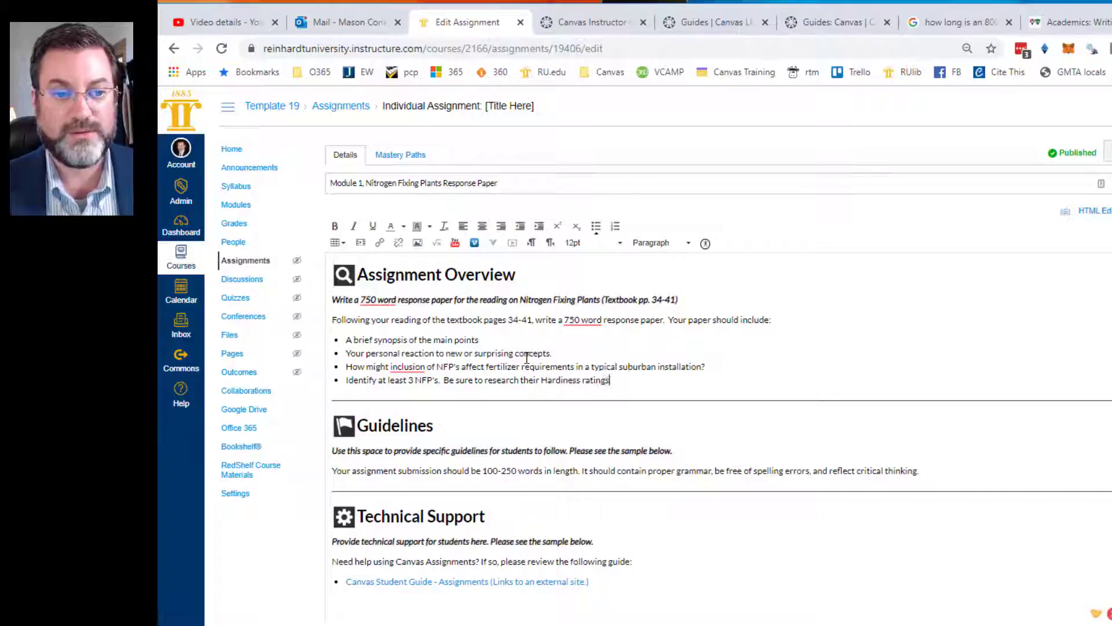
{"action": "type", "text": ", and size at maturity.  "}
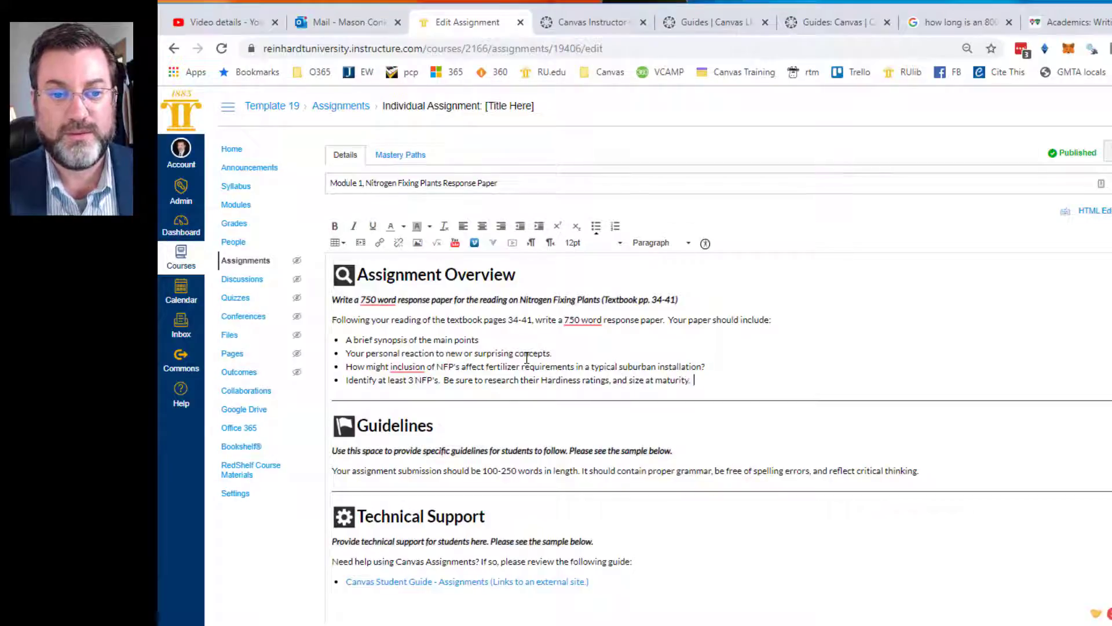
Extend the fourth bullet with the sentence "Please focus on plants that will thrive in our Region 7B zone."
{"action": "type", "text": "Please focus on plants that will thrive in "}
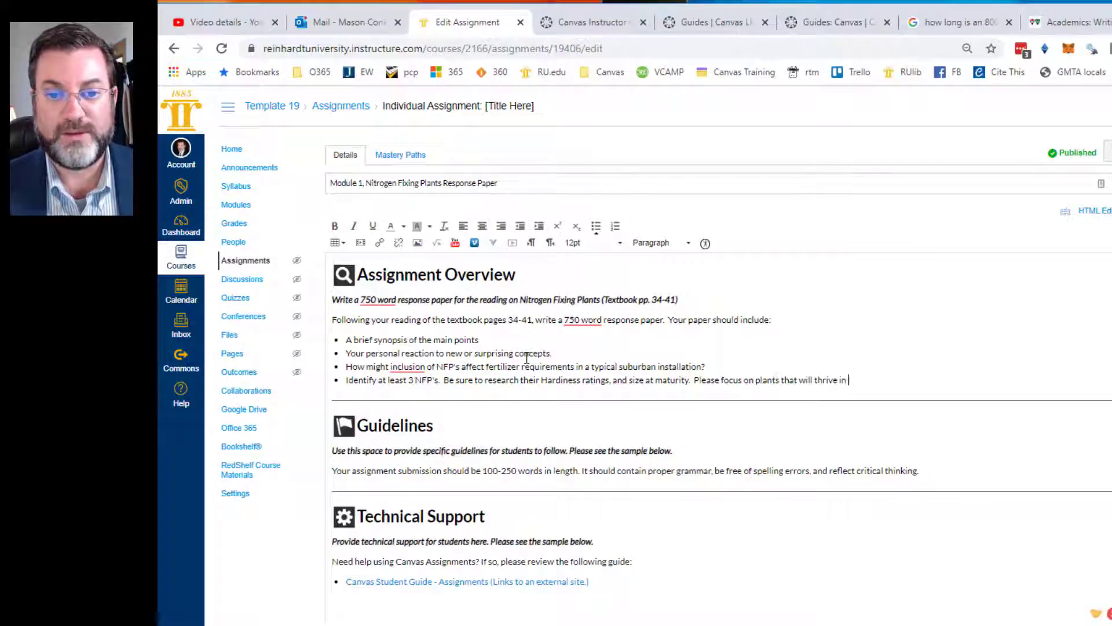
{"action": "type", "text": "our Region 7B zone."}
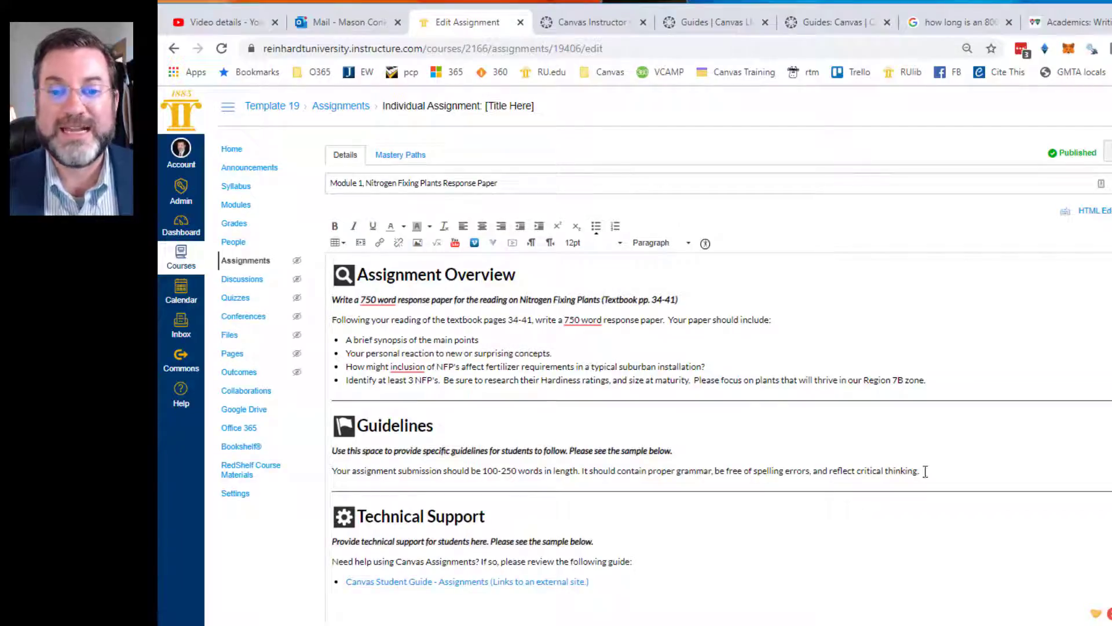
Replace the bold italic placeholder line under Guidelines with "Please type, print, and hand in your response in class."
{"action": "left_click_drag", "start_coordinate": [922, 470], "coordinate": [467, 476]}
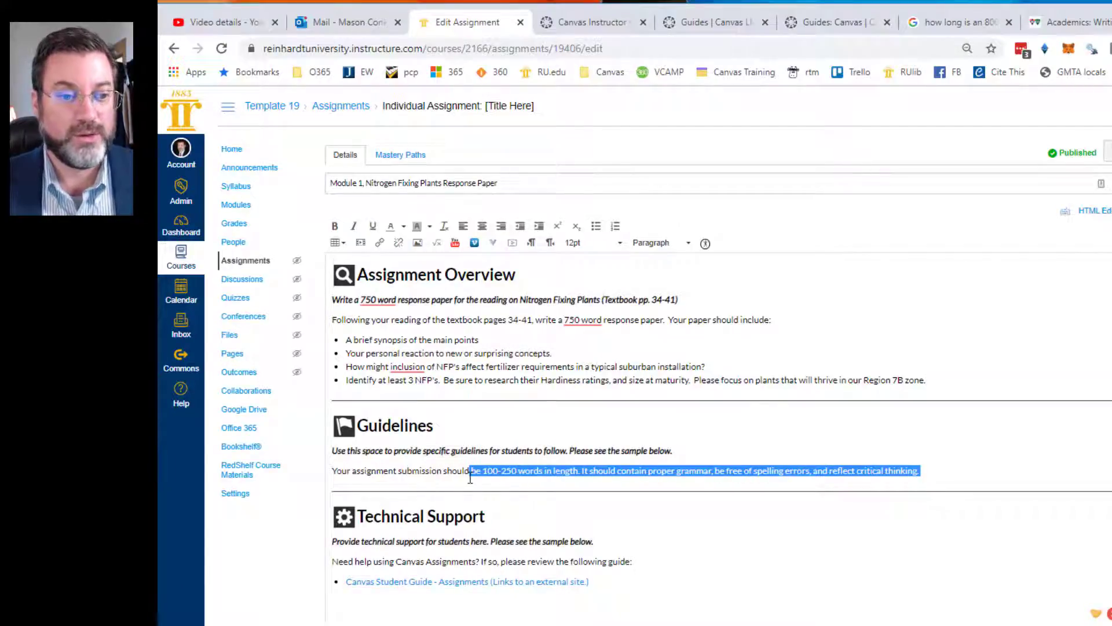
{"action": "left_click_drag", "start_coordinate": [332, 451], "coordinate": [677, 445]}
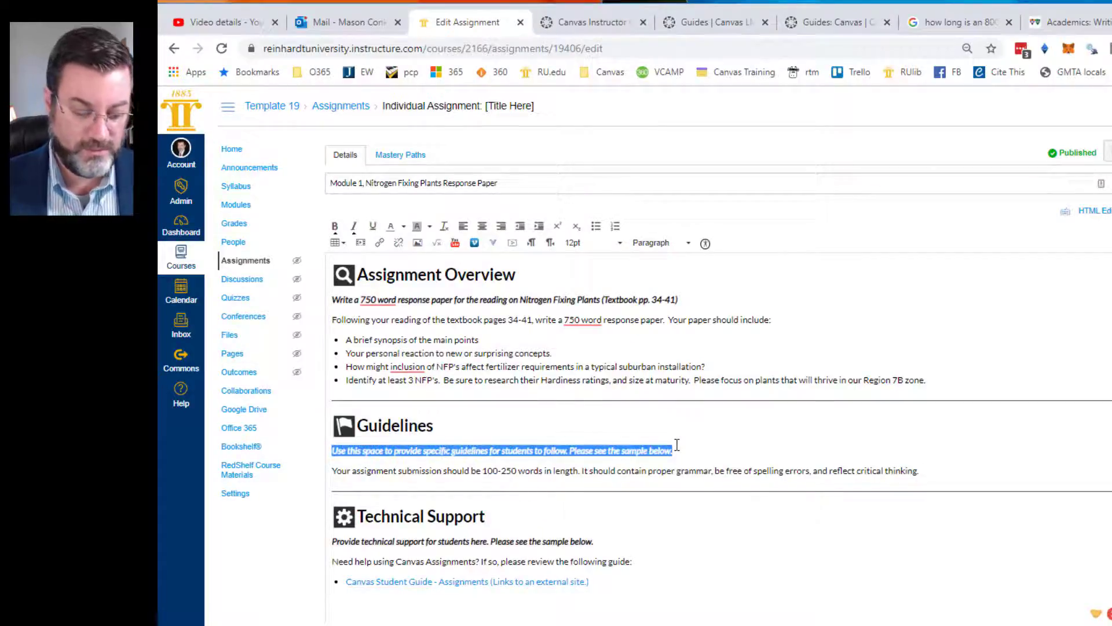
{"action": "type", "text": "Please "}
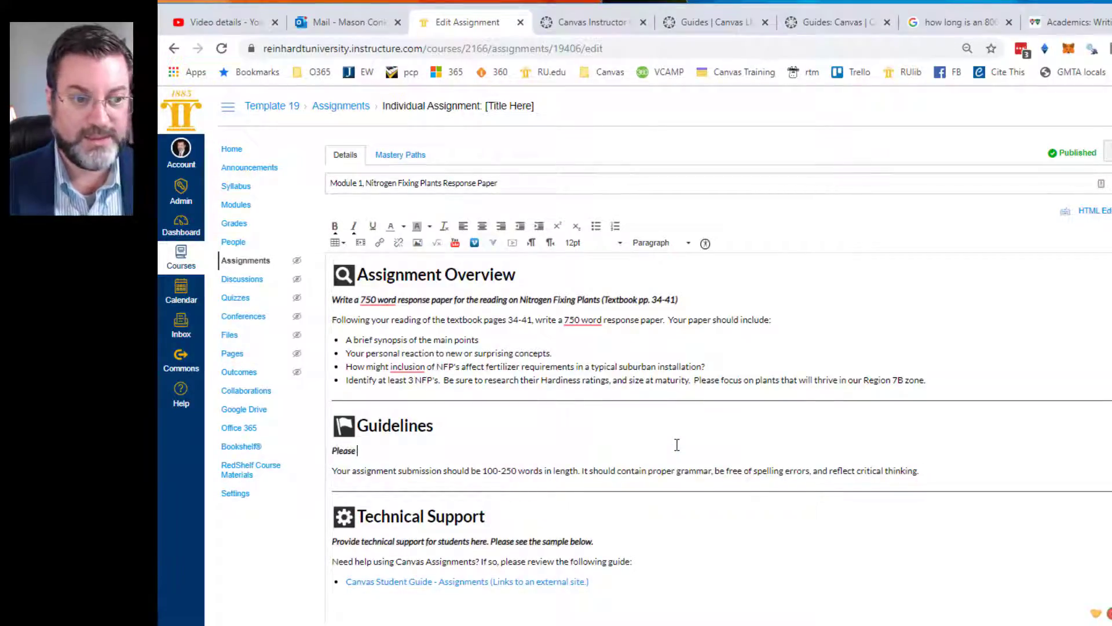
{"action": "type", "text": "type,"}
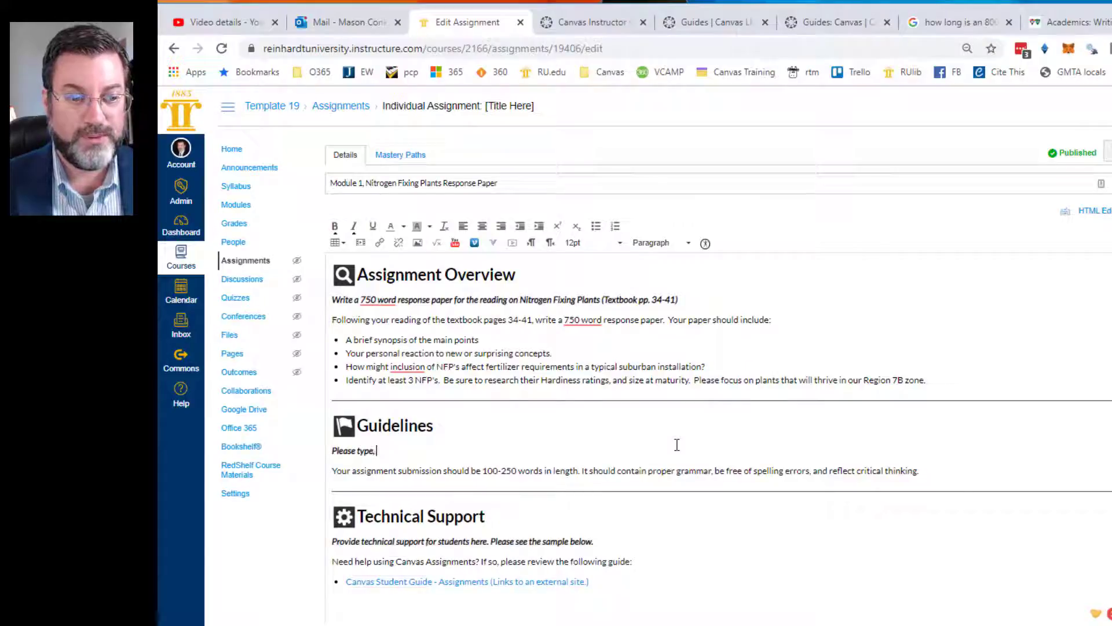
{"action": "type", "text": " print, and"}
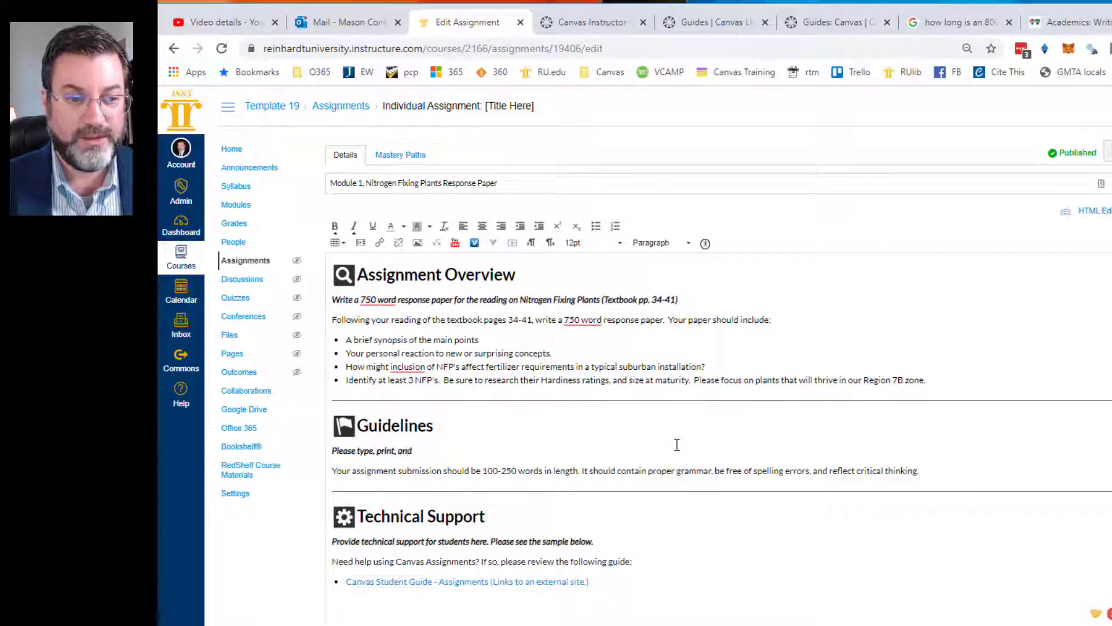
{"action": "type", "text": " hand in your"}
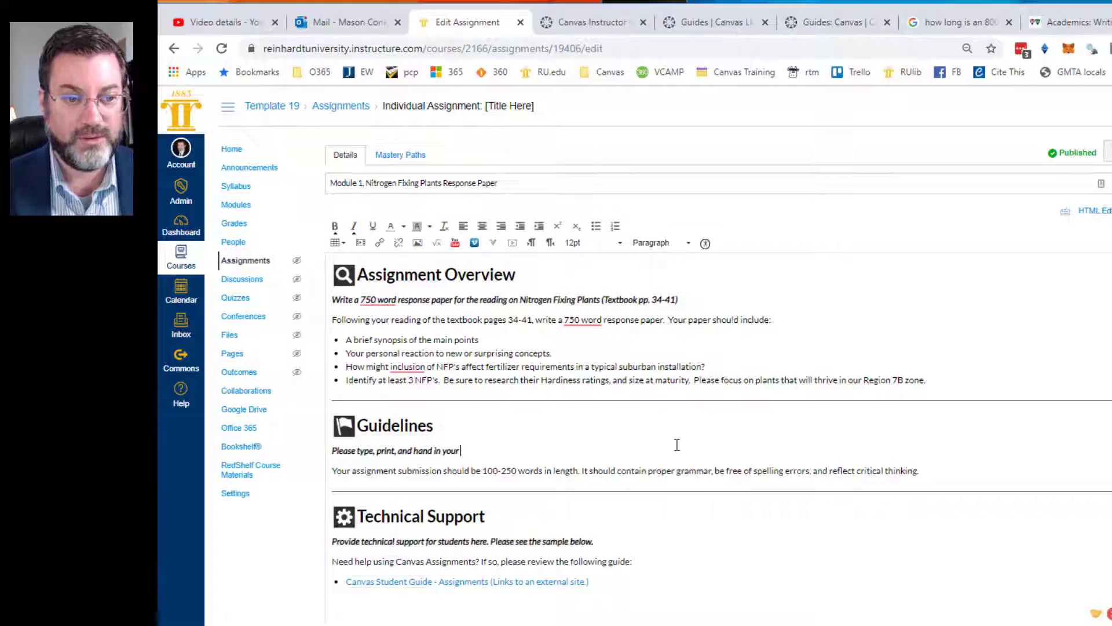
{"action": "type", "text": " response in class."}
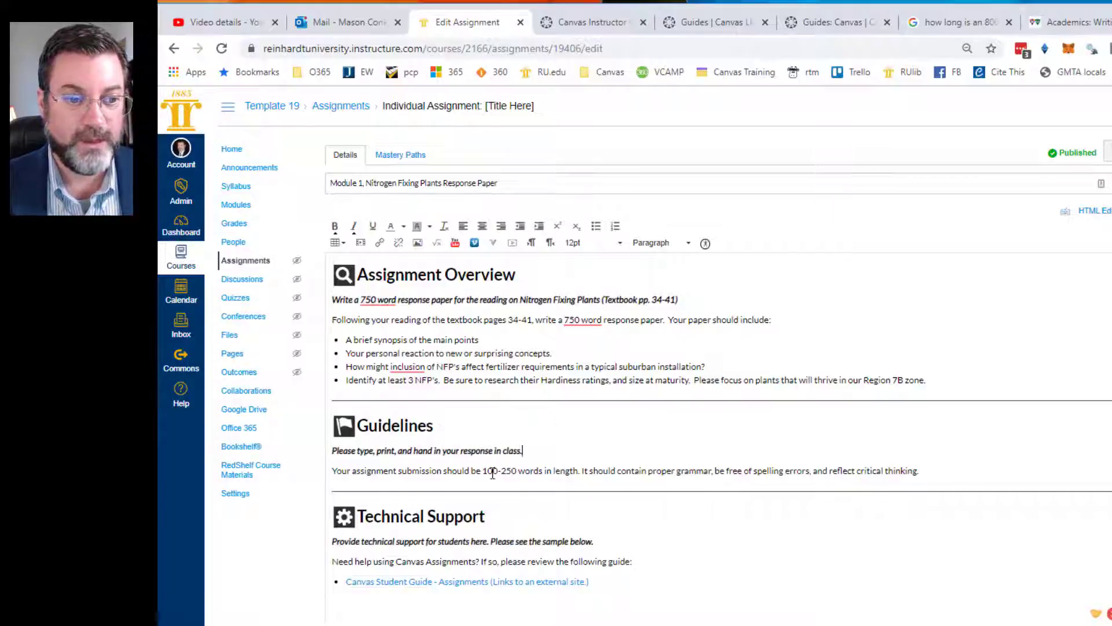
Change the submission length in the Guidelines paragraph to "about 750" words
{"action": "left_click_drag", "start_coordinate": [484, 472], "coordinate": [520, 470]}
{"action": "type", "text": "bout"}
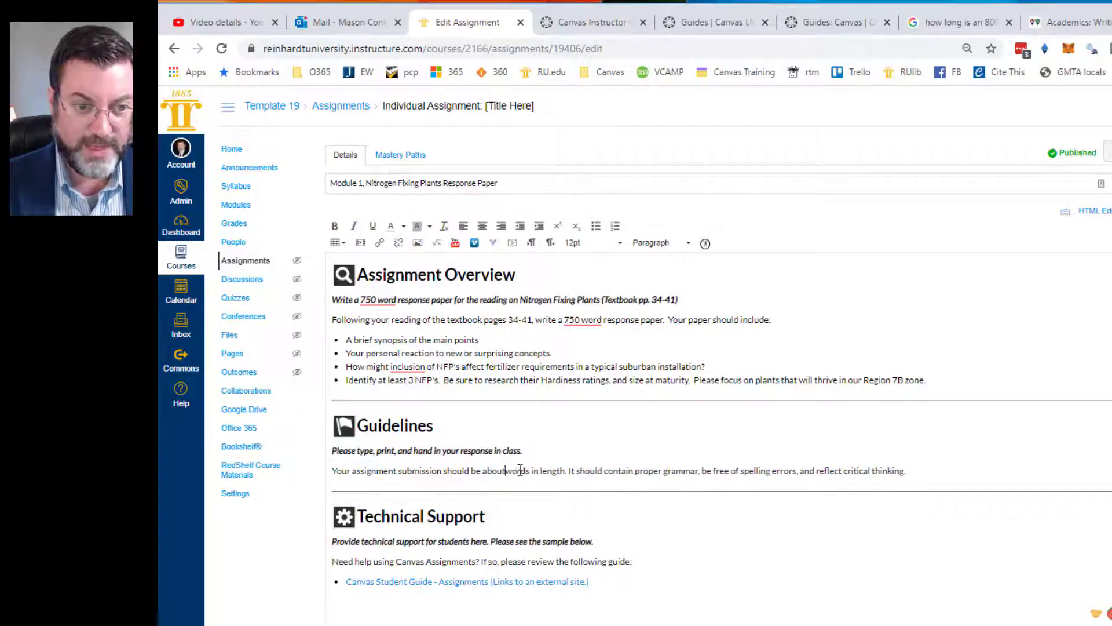
{"action": "type", "text": " 750"}
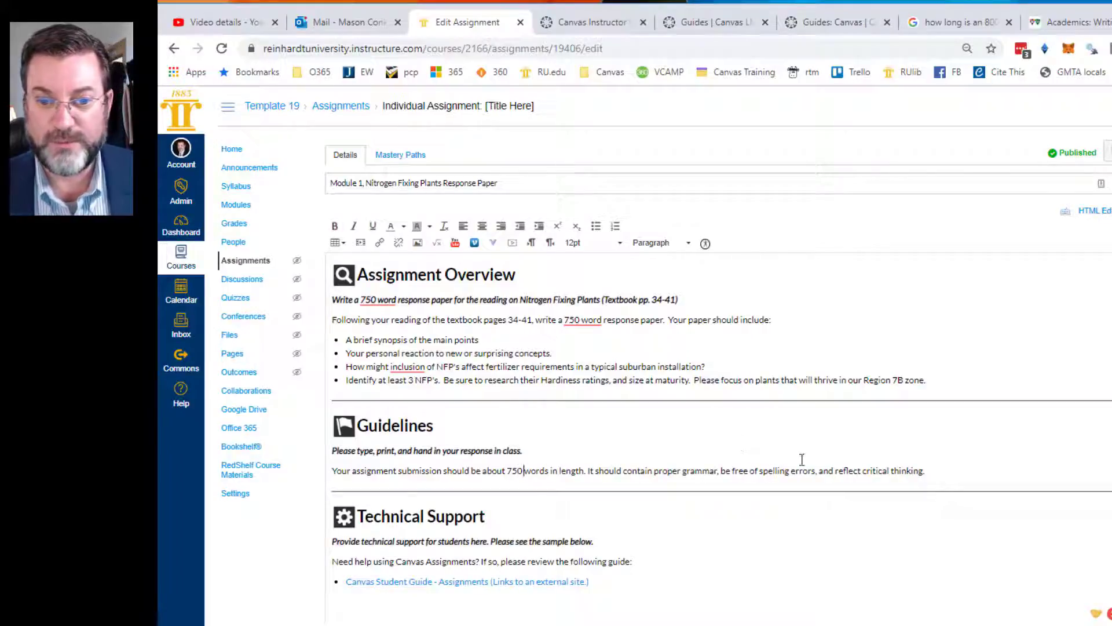
Append "Also, remember that I am a stickler about the proper use of paragraph styles in Word" to the Guidelines paragraph
{"action": "left_click", "coordinate": [936, 472]}
{"action": "type", "text": "Also"}
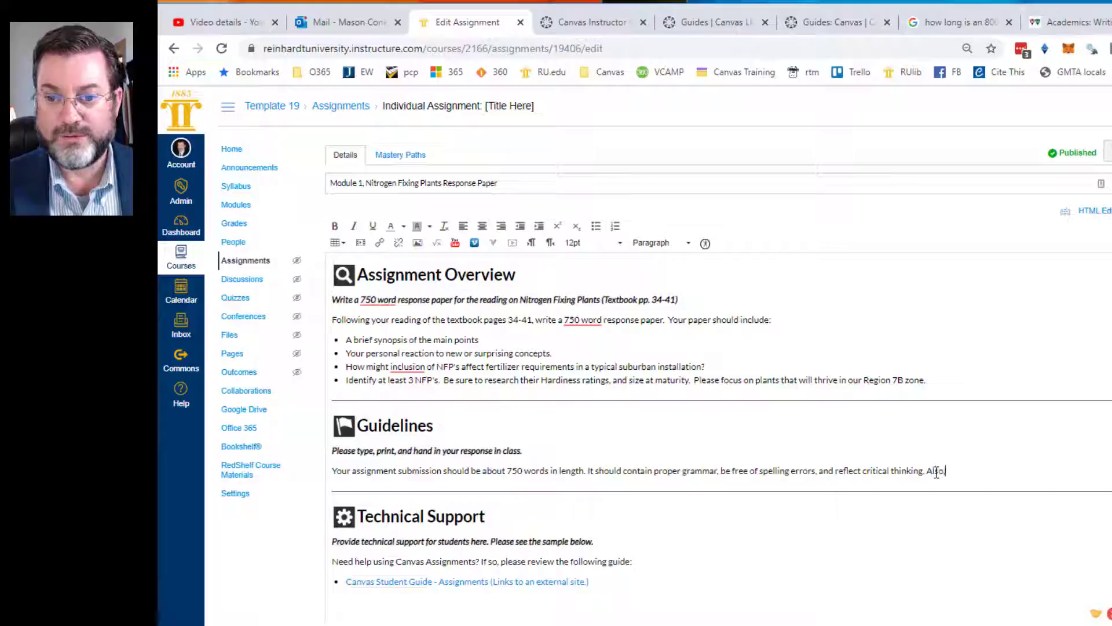
{"action": "type", "text": ", remember that"}
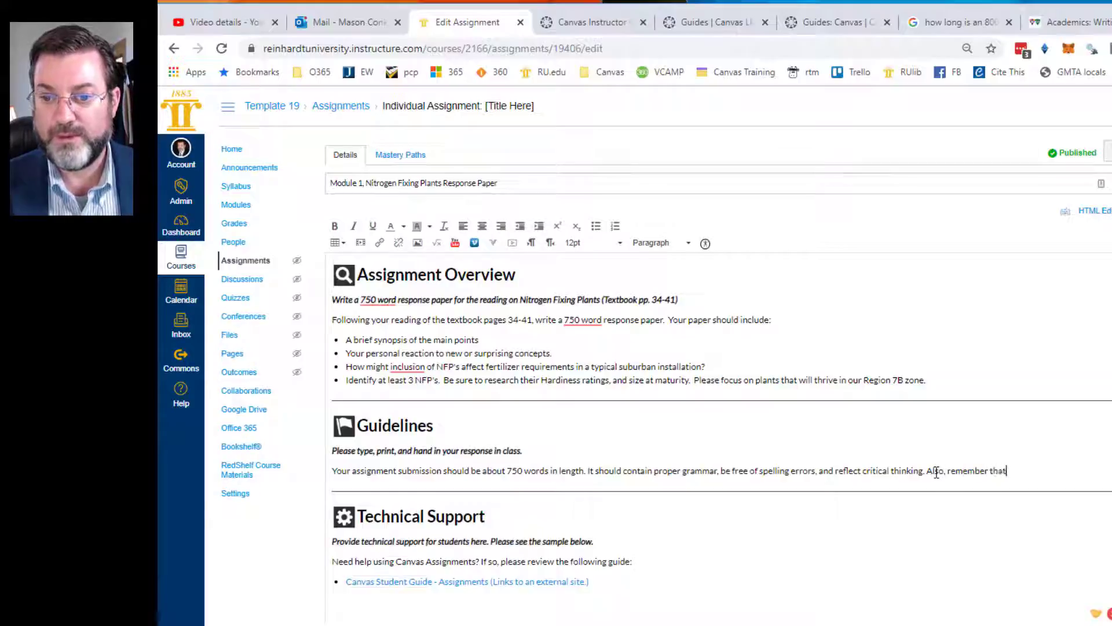
{"action": "type", "text": " I am a st"}
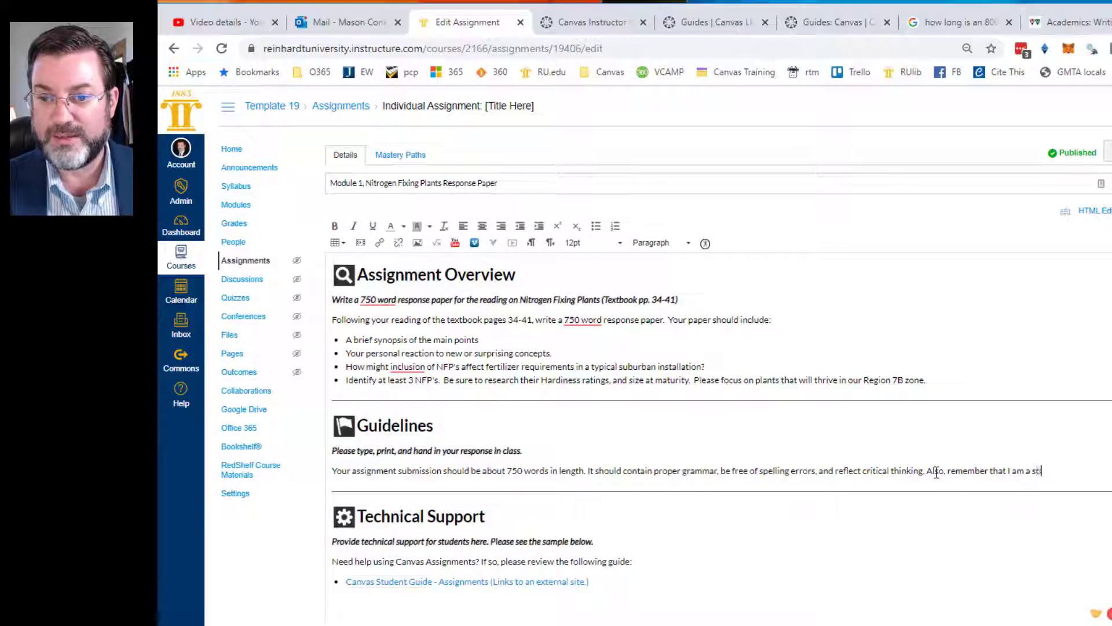
{"action": "type", "text": "ickler about the"}
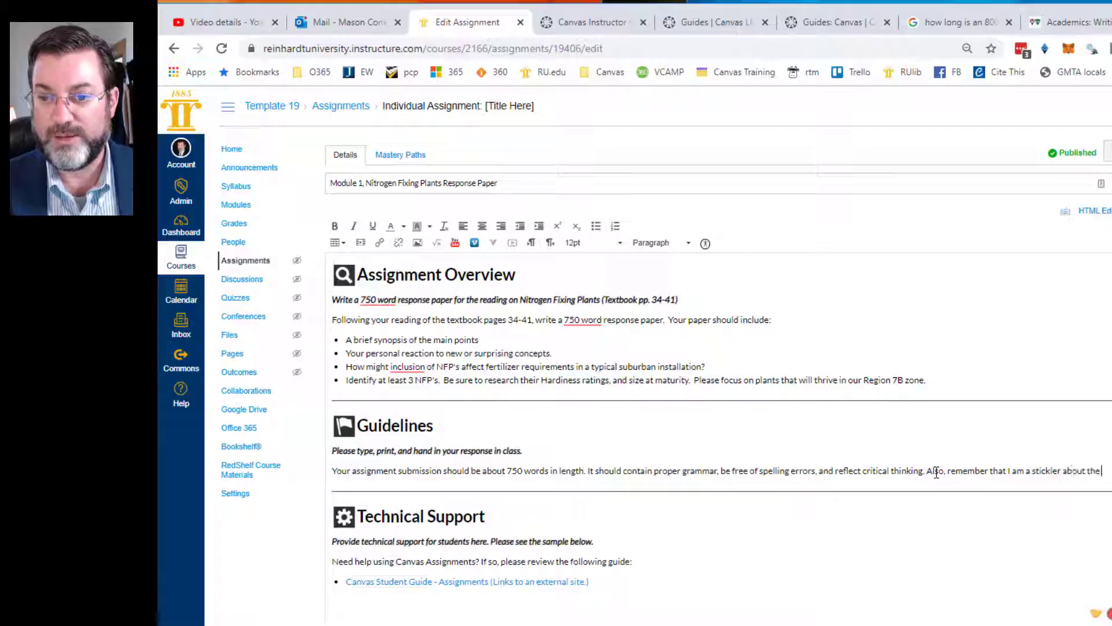
{"action": "type", "text": " proper use o"}
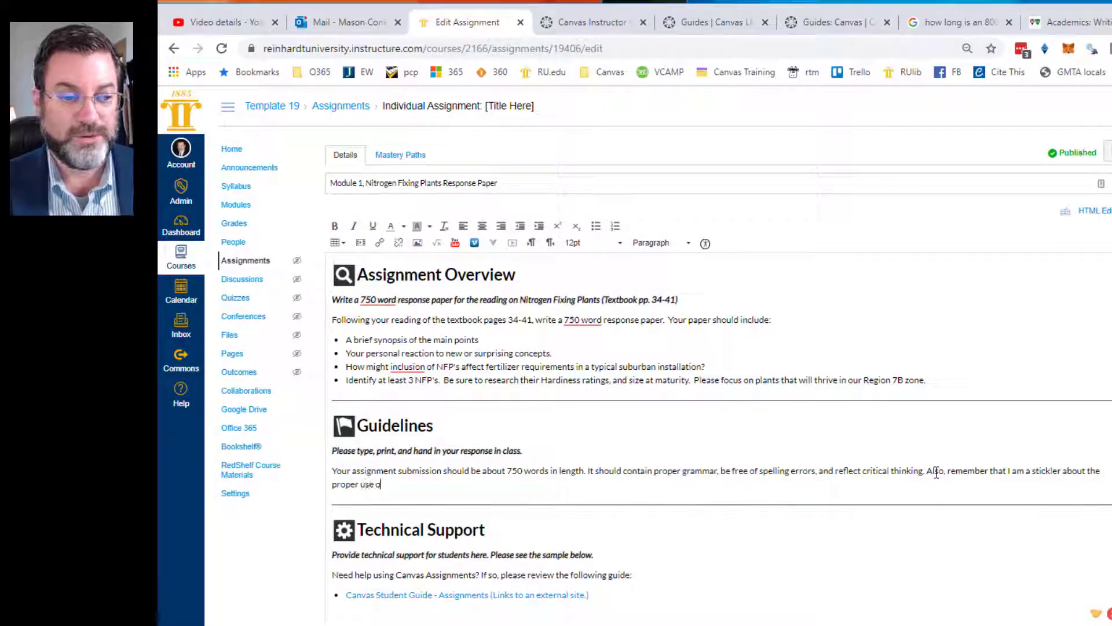
{"action": "type", "text": "f paragraph"}
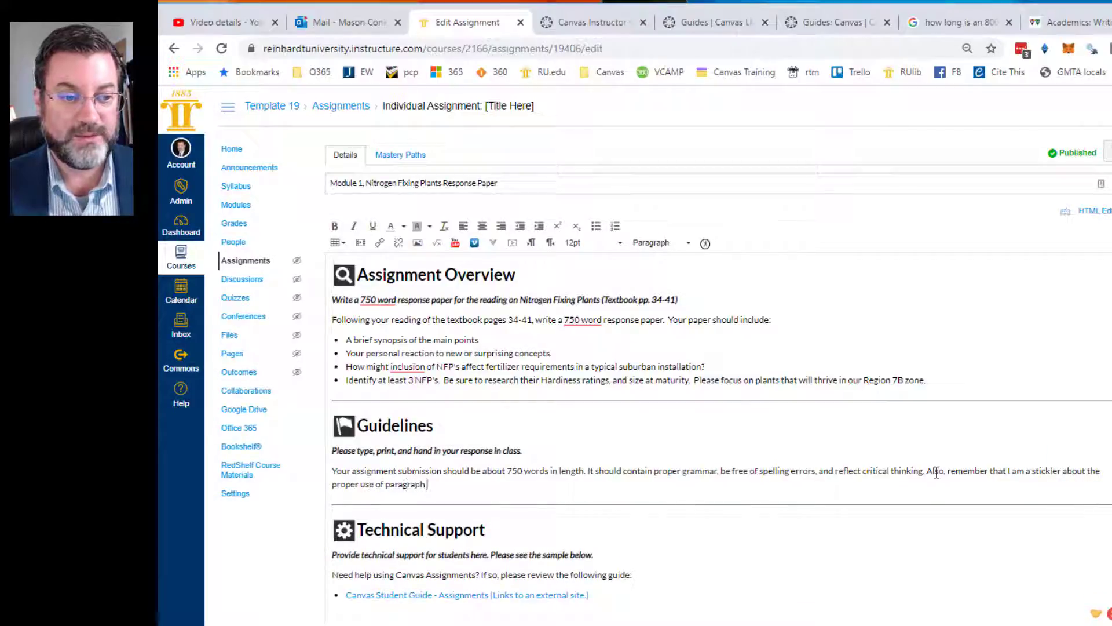
{"action": "type", "text": " styles in Wor"}
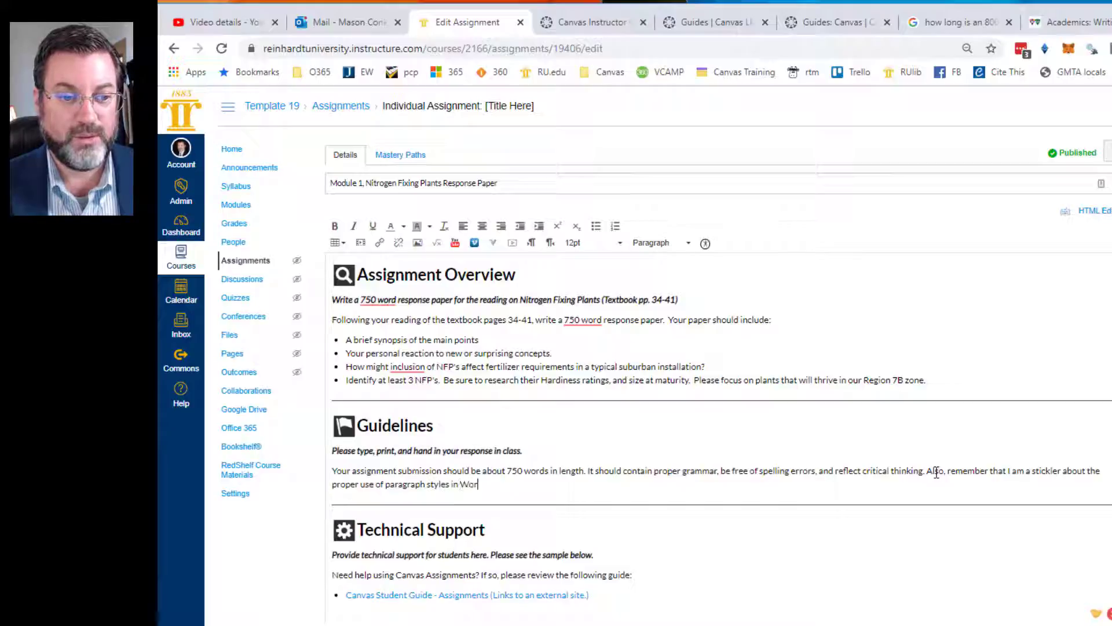
Finish the Guidelines paragraph with "Be sure your response is properly formatted to indicate your document's structure."
{"action": "type", "text": "d.  Be sure"}
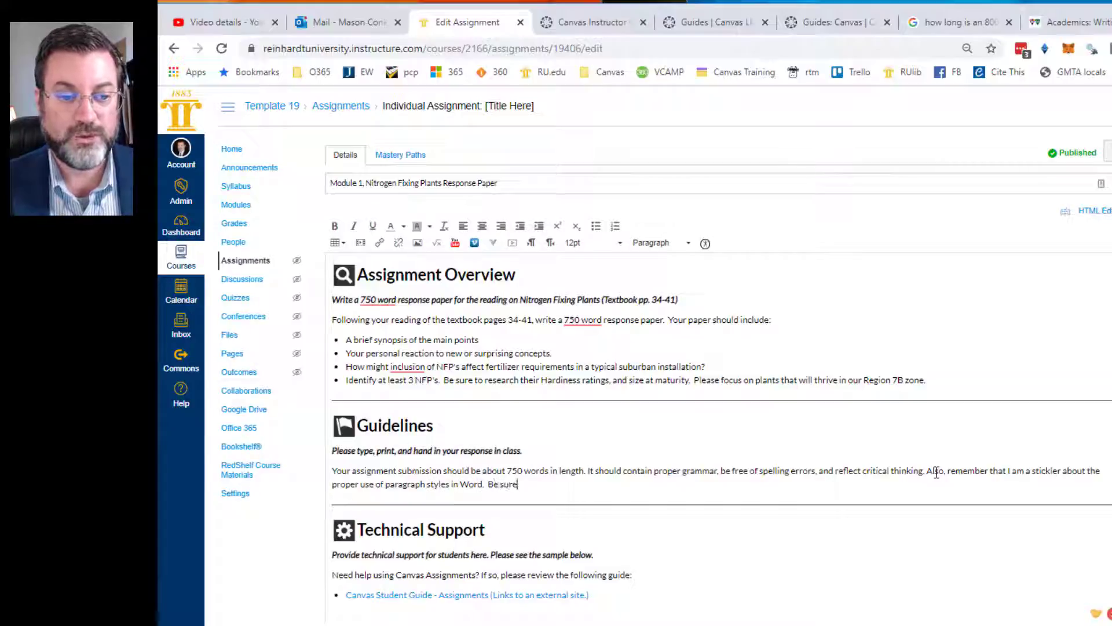
{"action": "type", "text": " your resp"}
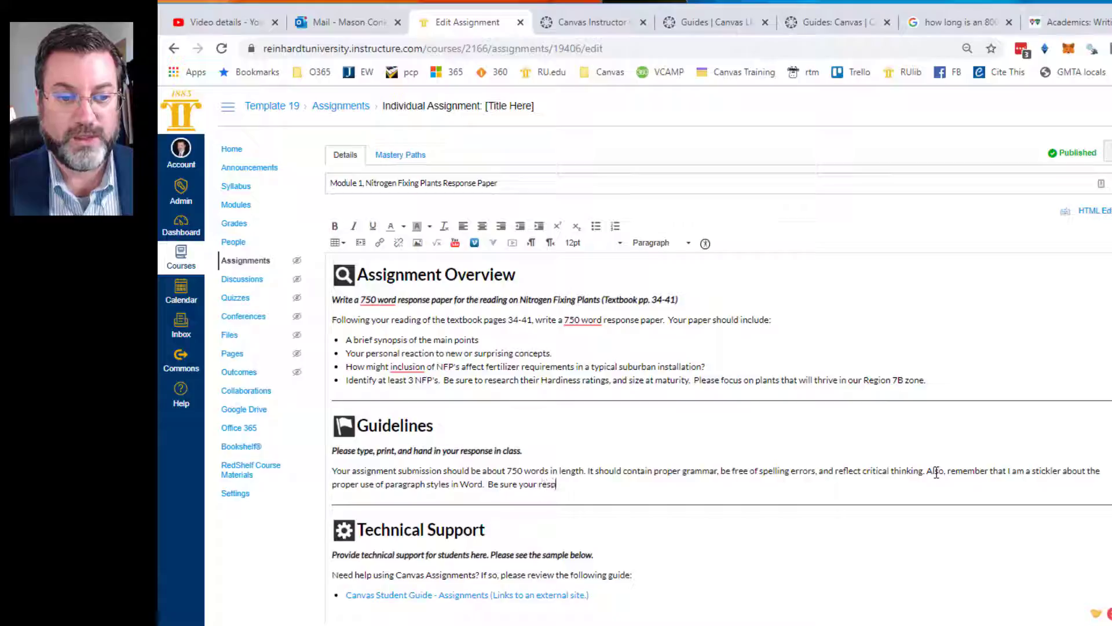
{"action": "type", "text": "onse is proper"}
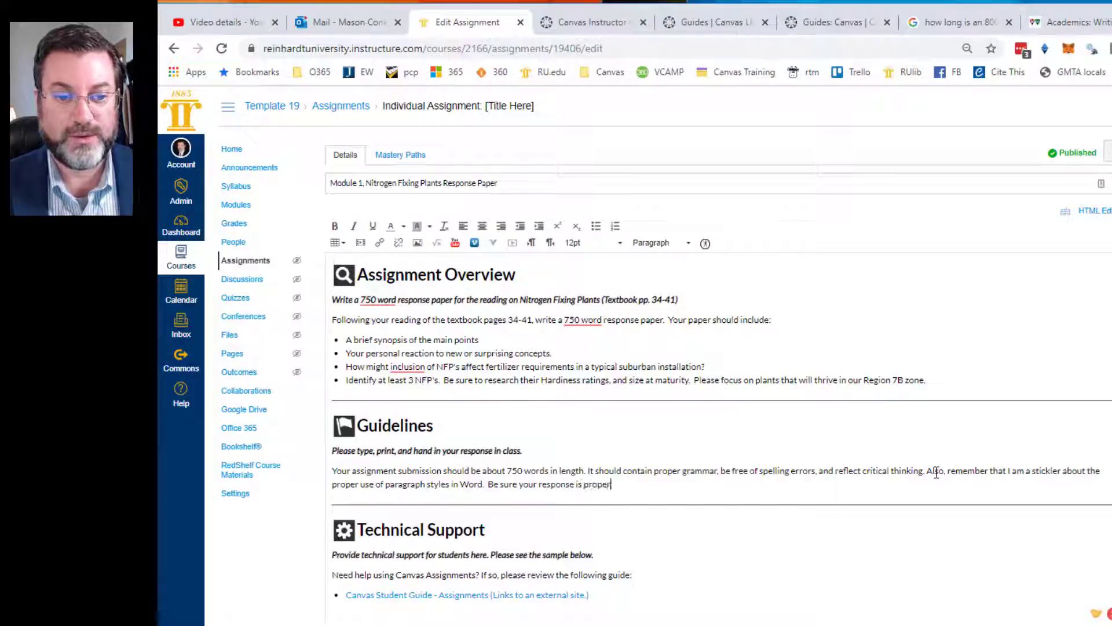
{"action": "type", "text": "ly formatted t"}
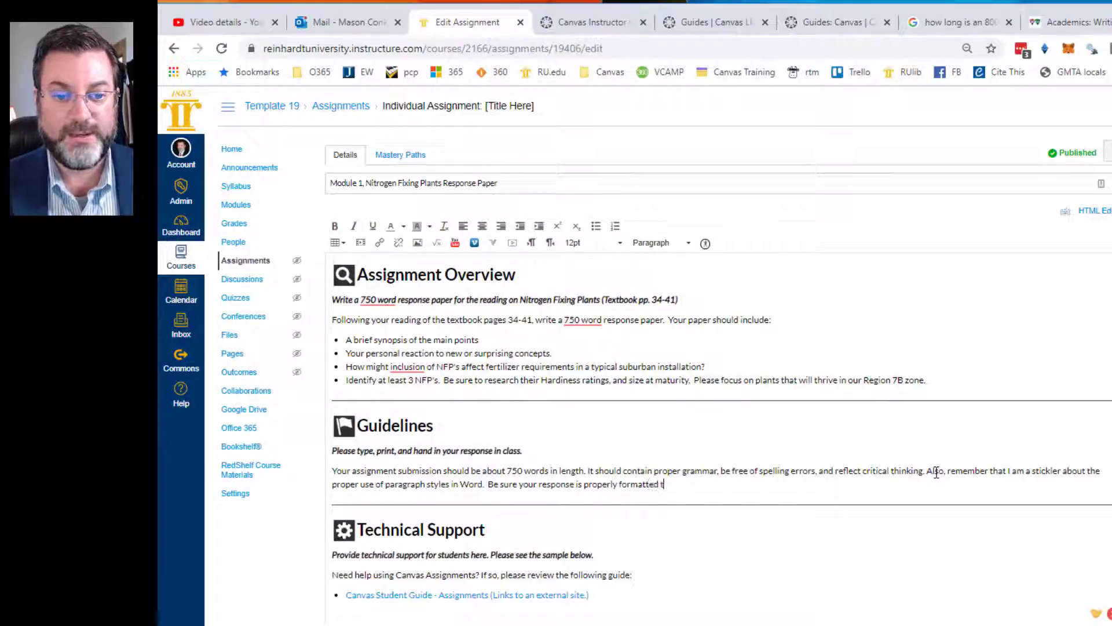
{"action": "type", "text": "o indicate"}
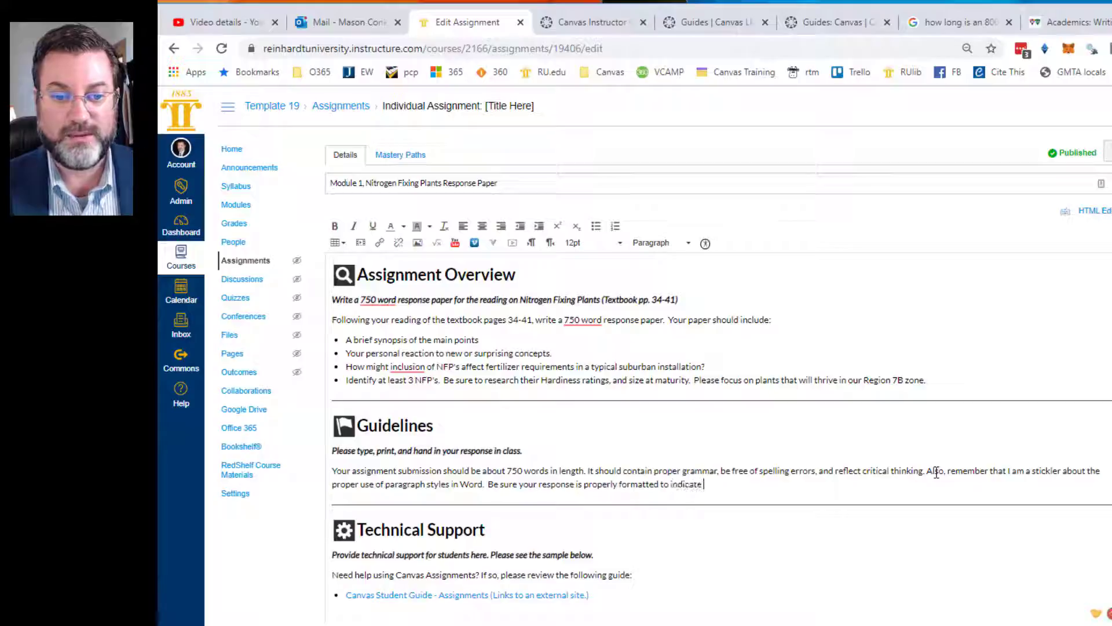
{"action": "type", "text": " your documen"}
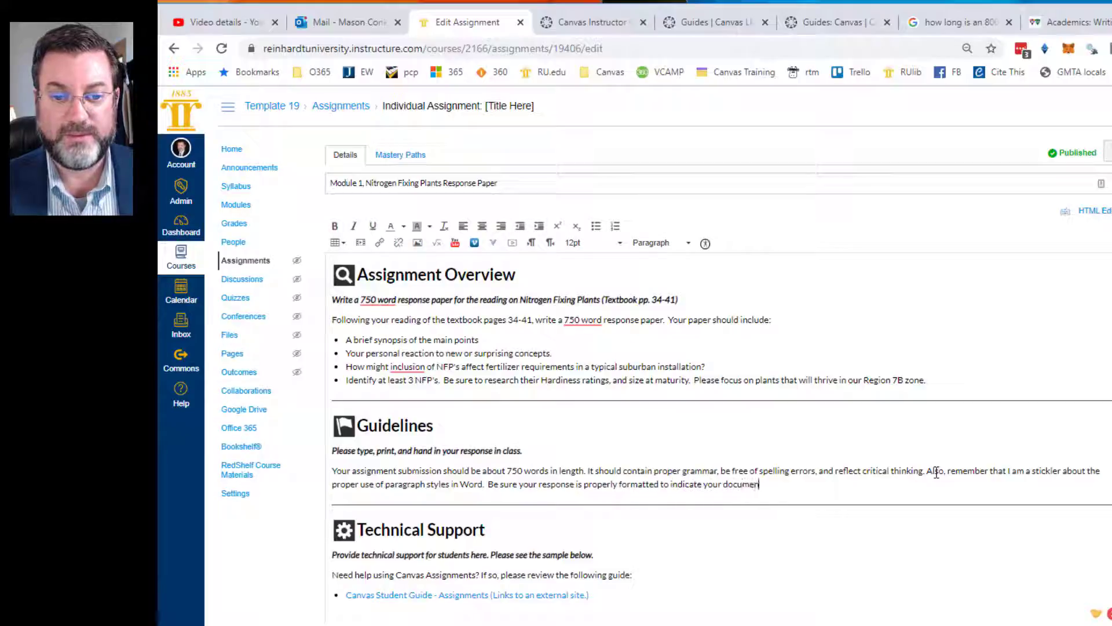
{"action": "type", "text": "t's structure."}
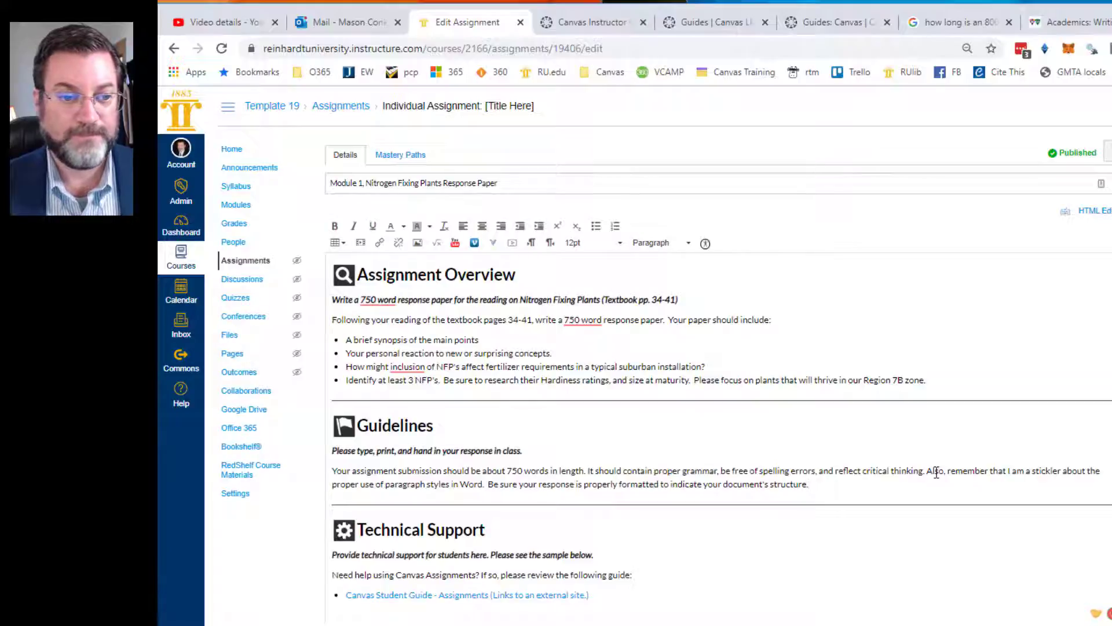
Start a new Guidelines paragraph reading "This is an informal paper to help you digest your reading material."
{"action": "key", "text": "Return"}
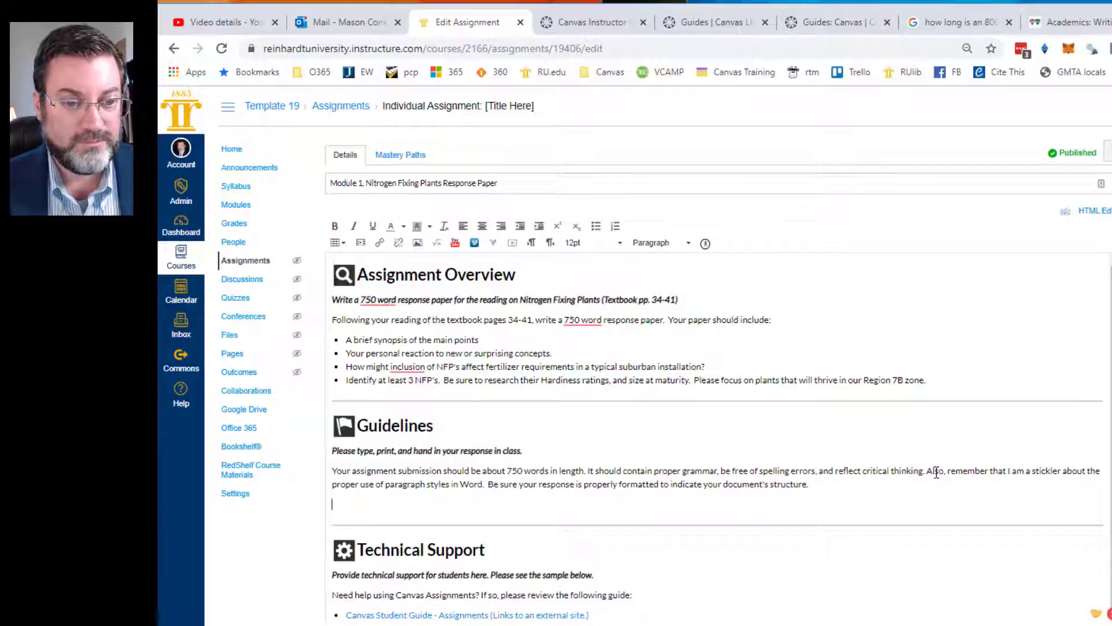
{"action": "type", "text": "This is"}
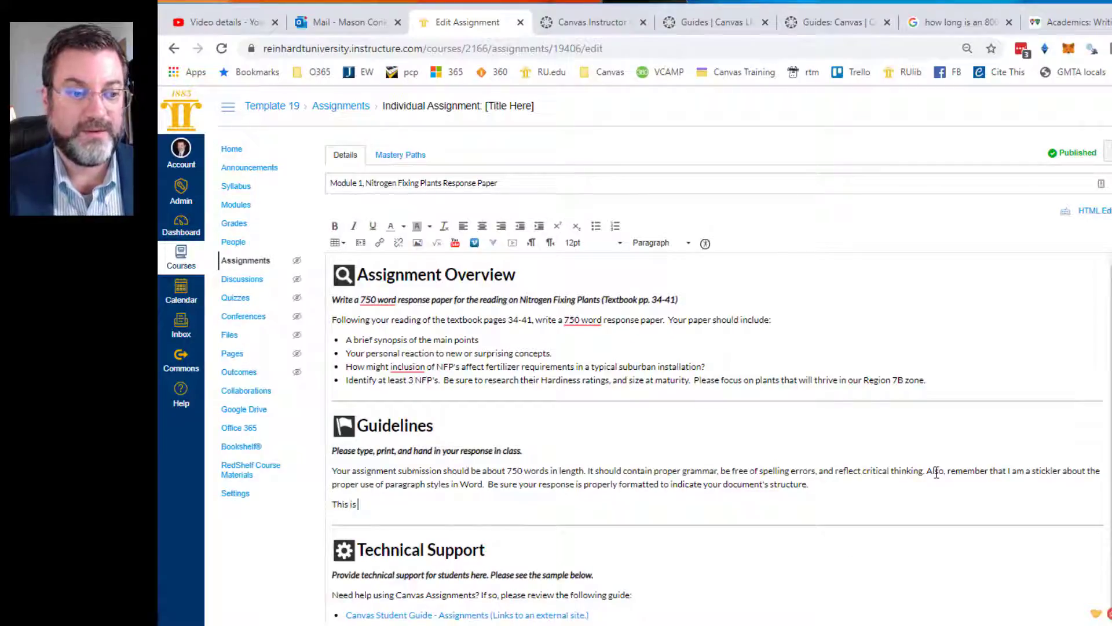
{"action": "type", "text": " an informal"}
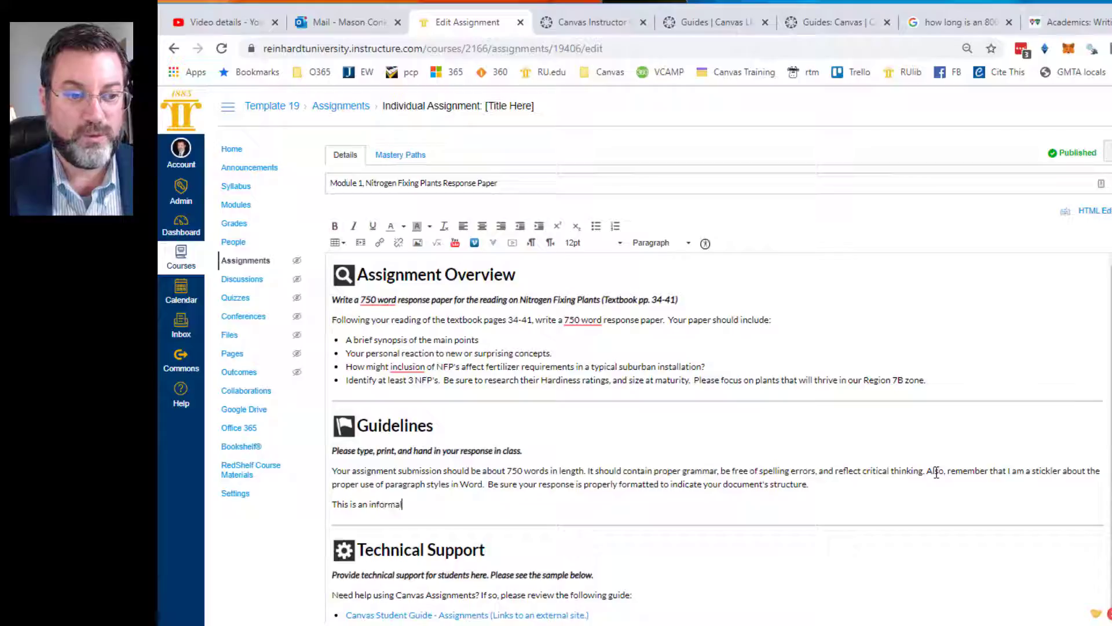
{"action": "type", "text": " paper t"}
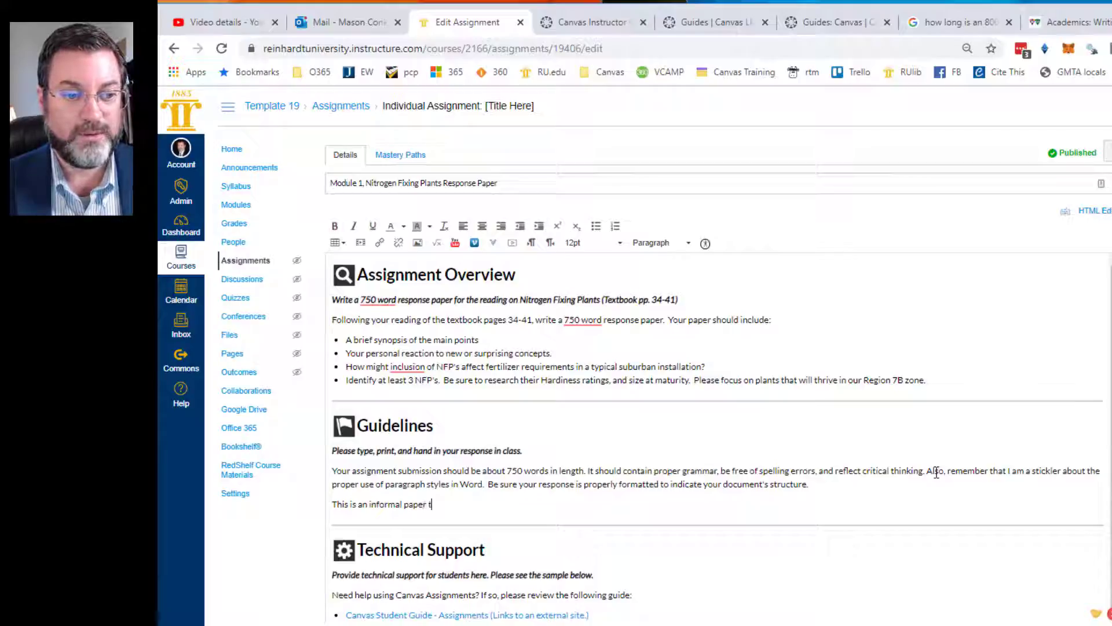
{"action": "type", "text": "o help you"}
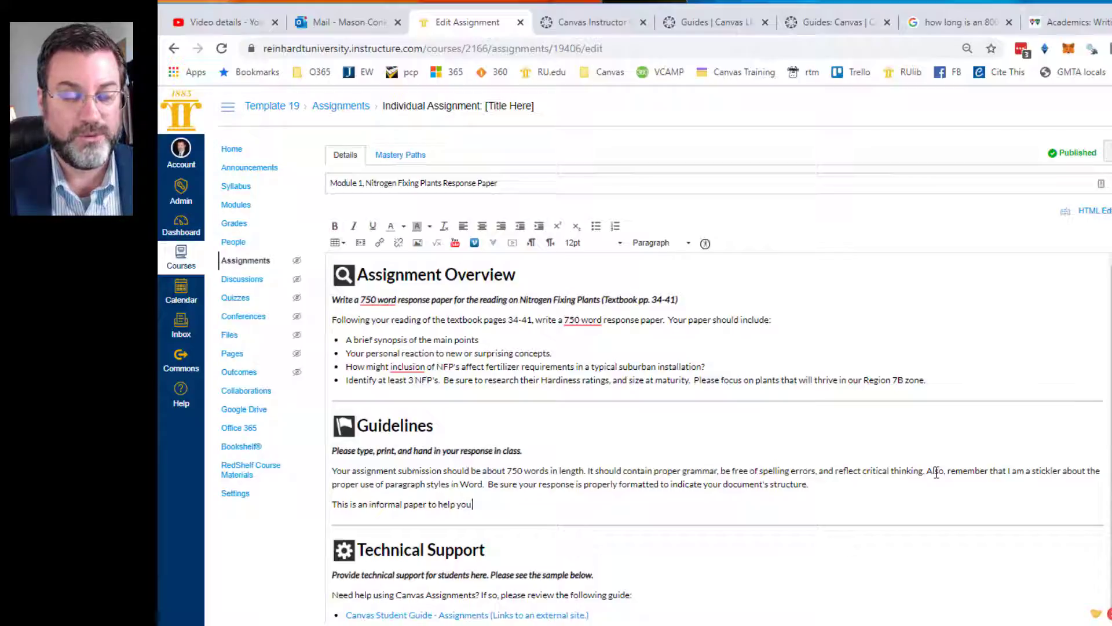
{"action": "type", "text": " digest your r"}
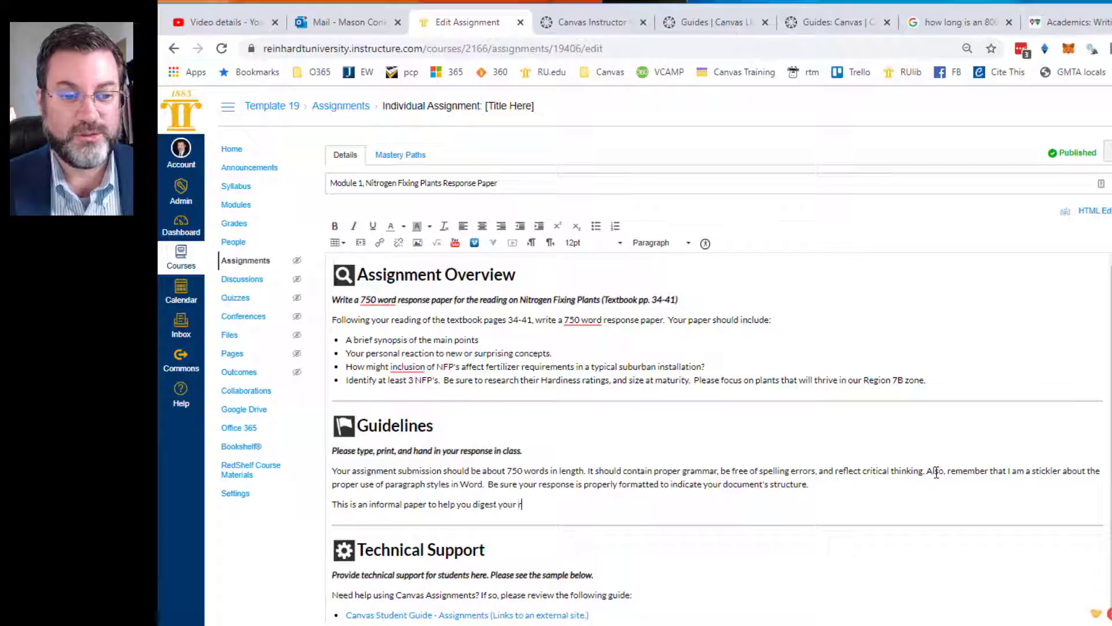
{"action": "type", "text": "eading material."}
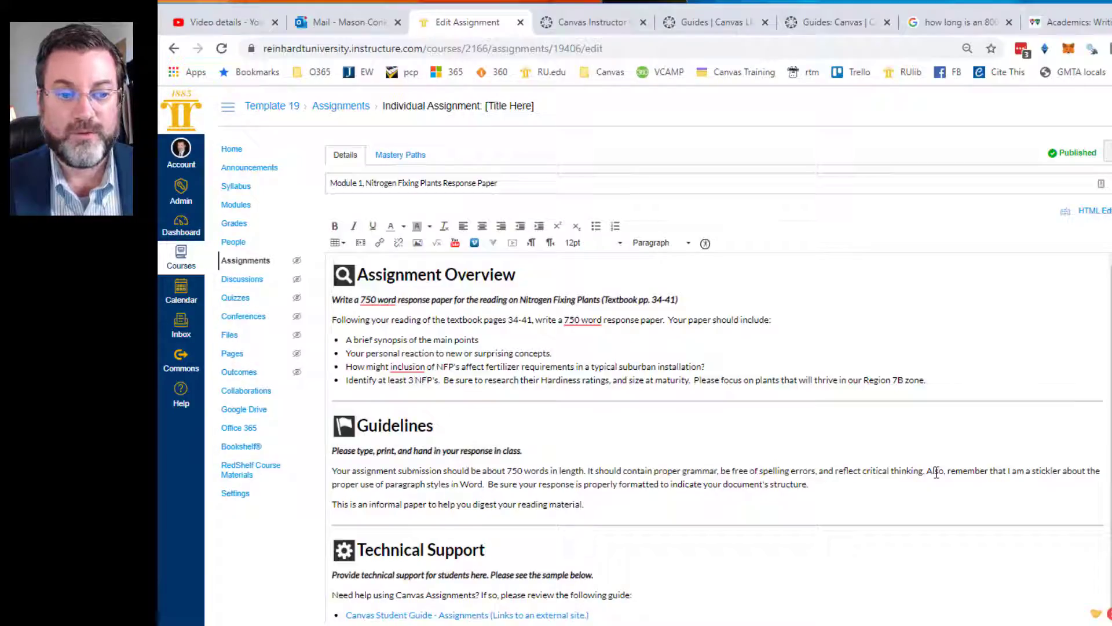
Append "Feel free to use the first-person for your own reflections." to the second Guidelines paragraph
{"action": "type", "text": "  Feel free to us"}
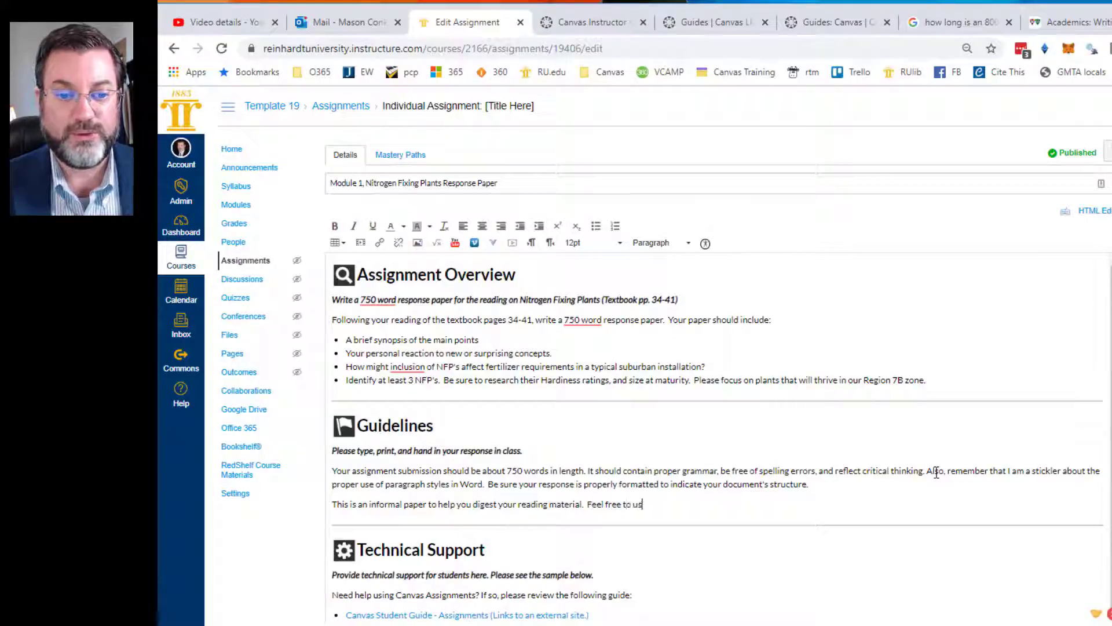
{"action": "type", "text": "e the first-per"}
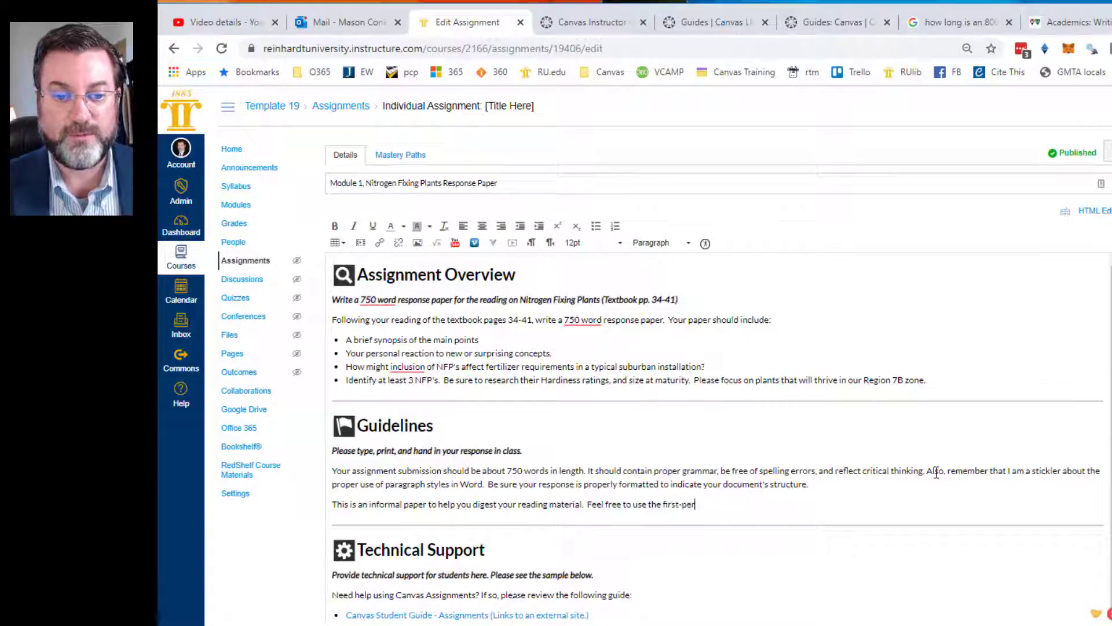
{"action": "type", "text": "son for your"}
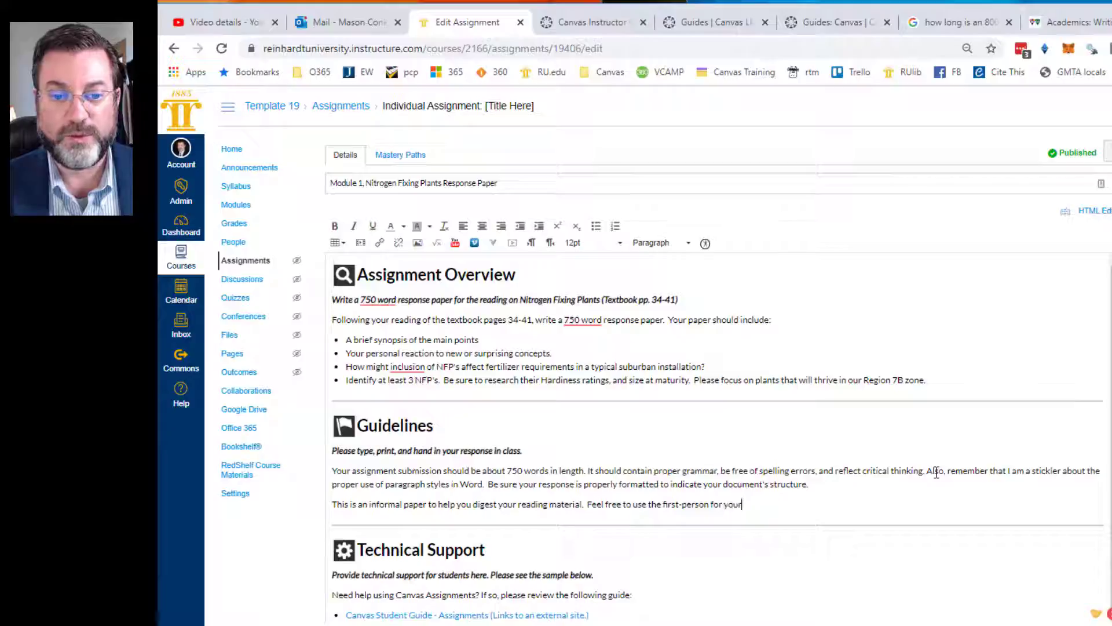
{"action": "type", "text": " own reflections."}
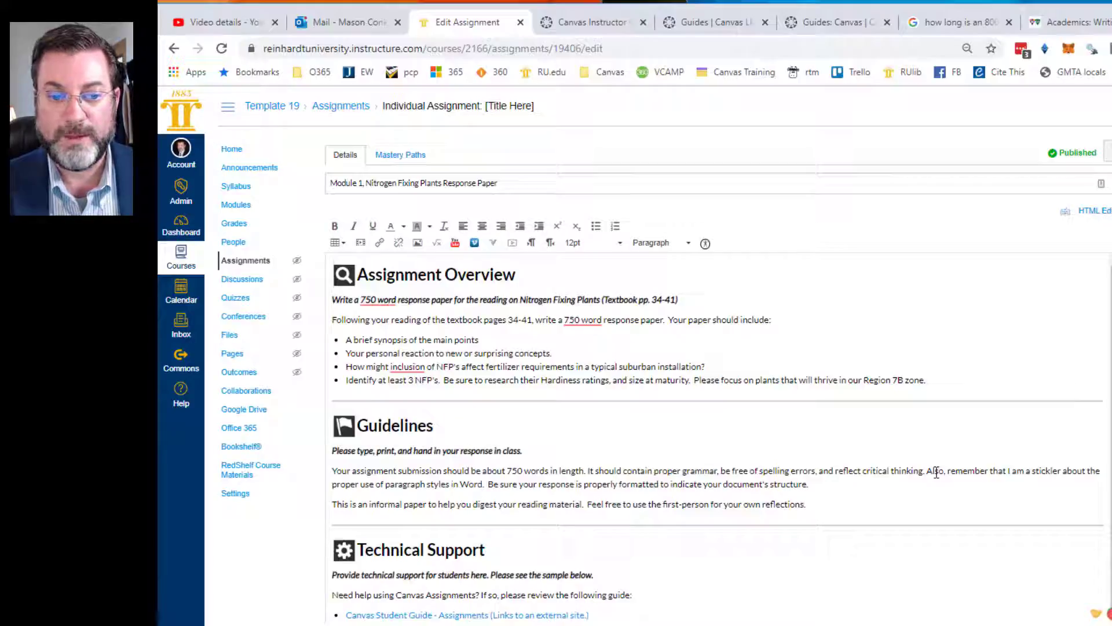
Continue the second Guidelines paragraph with "Though an informal paper, you should still strive to communicate effectively"
{"action": "type", "text": "  Though a"}
{"action": "type", "text": "n inform"}
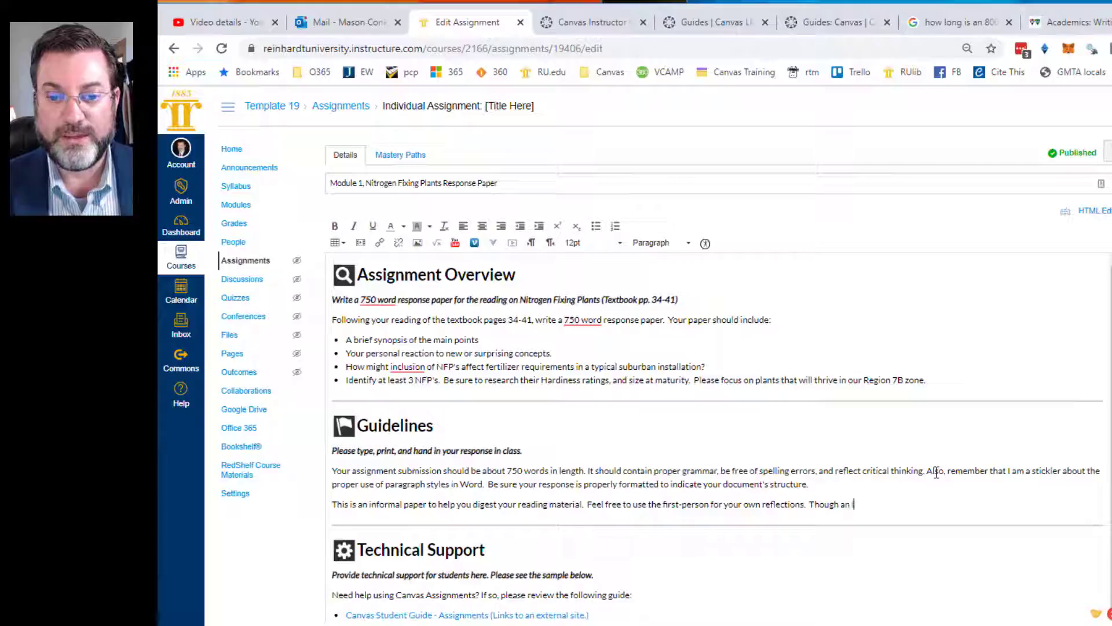
{"action": "type", "text": "al"}
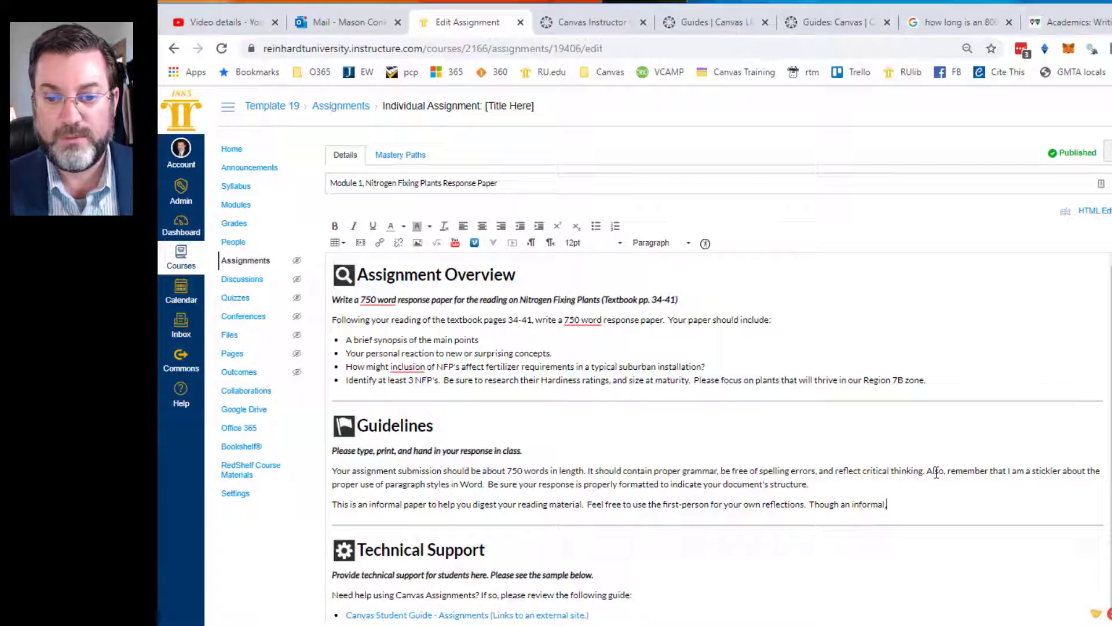
{"action": "type", "text": " paper, "}
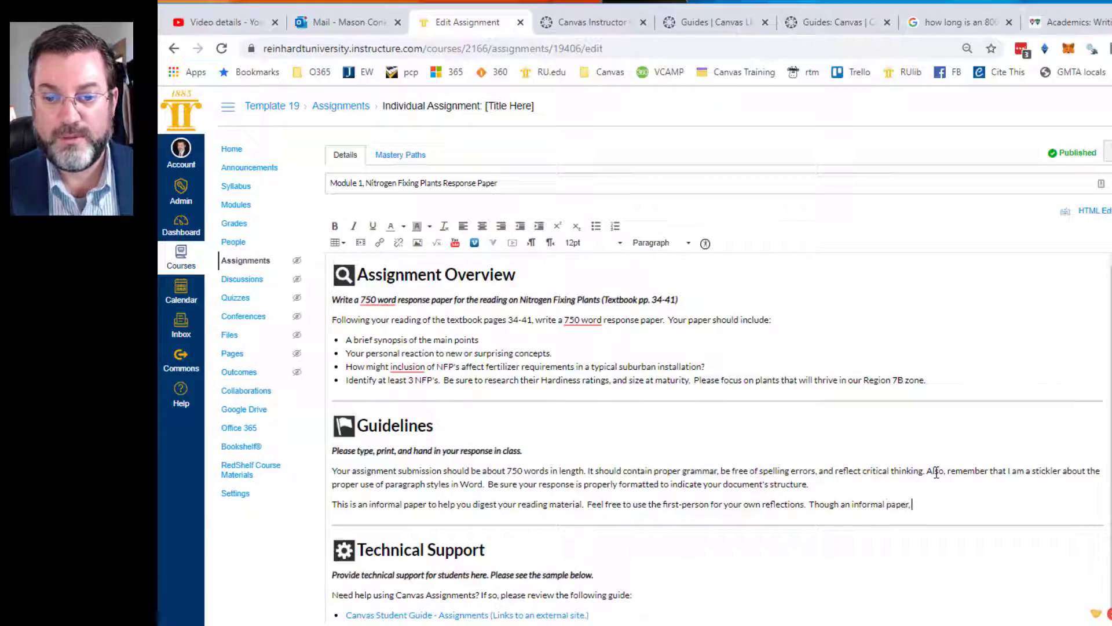
{"action": "type", "text": "you should still st"}
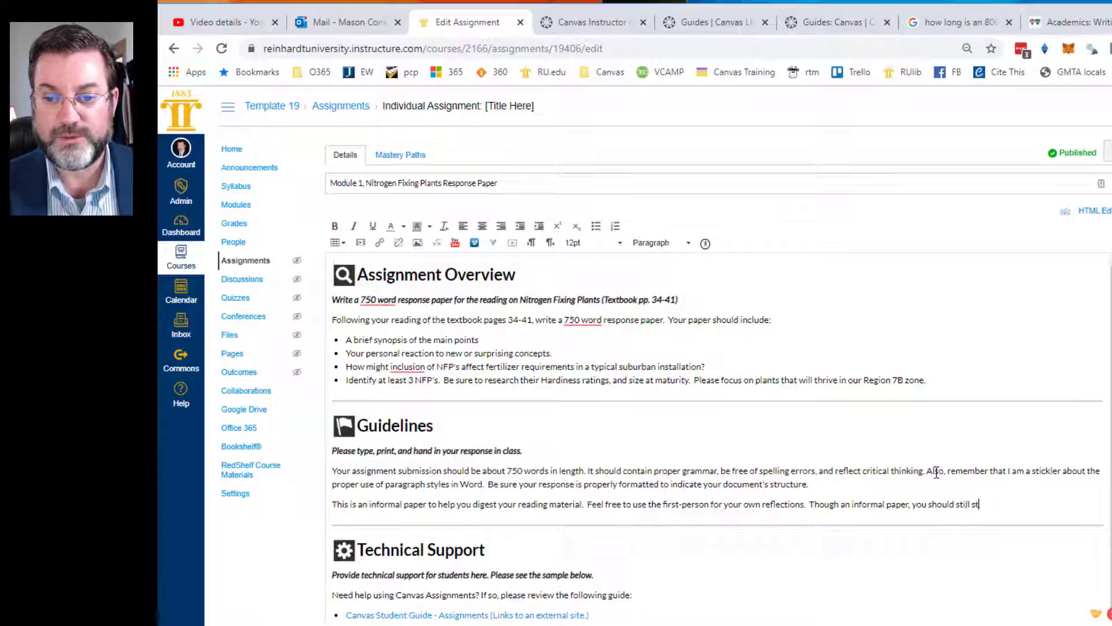
{"action": "type", "text": "rive to"}
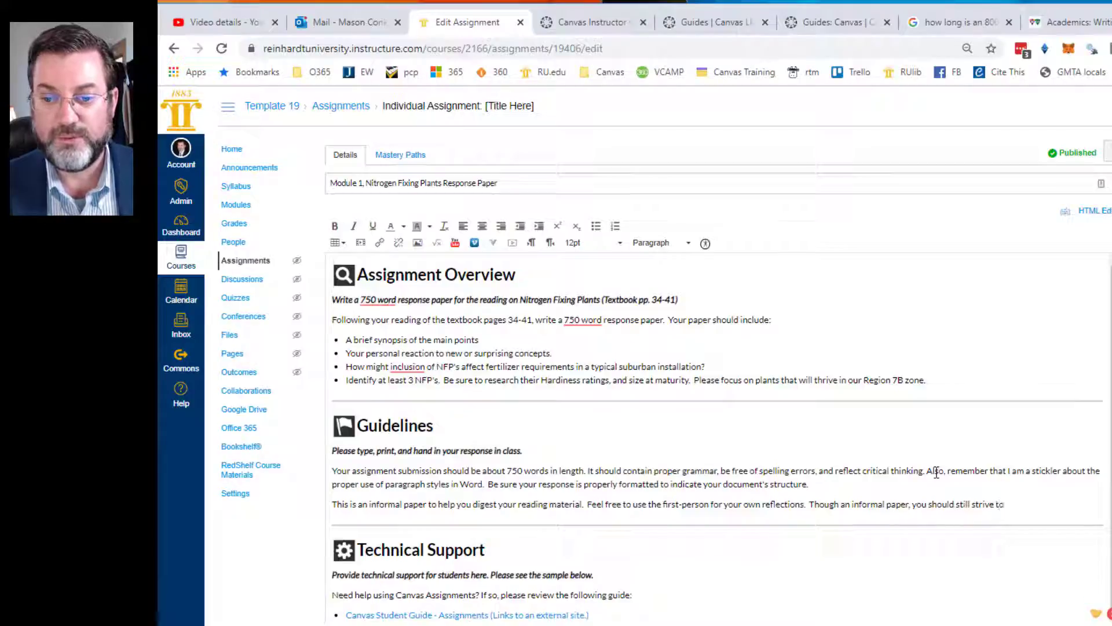
{"action": "type", "text": " communicate ef"}
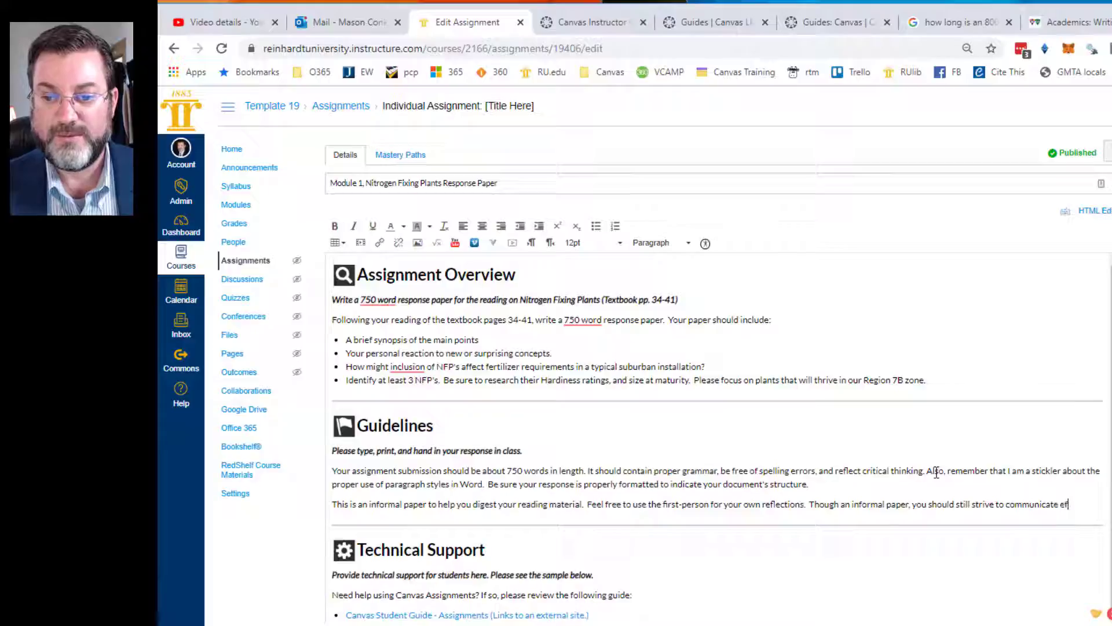
{"action": "type", "text": "fectively"}
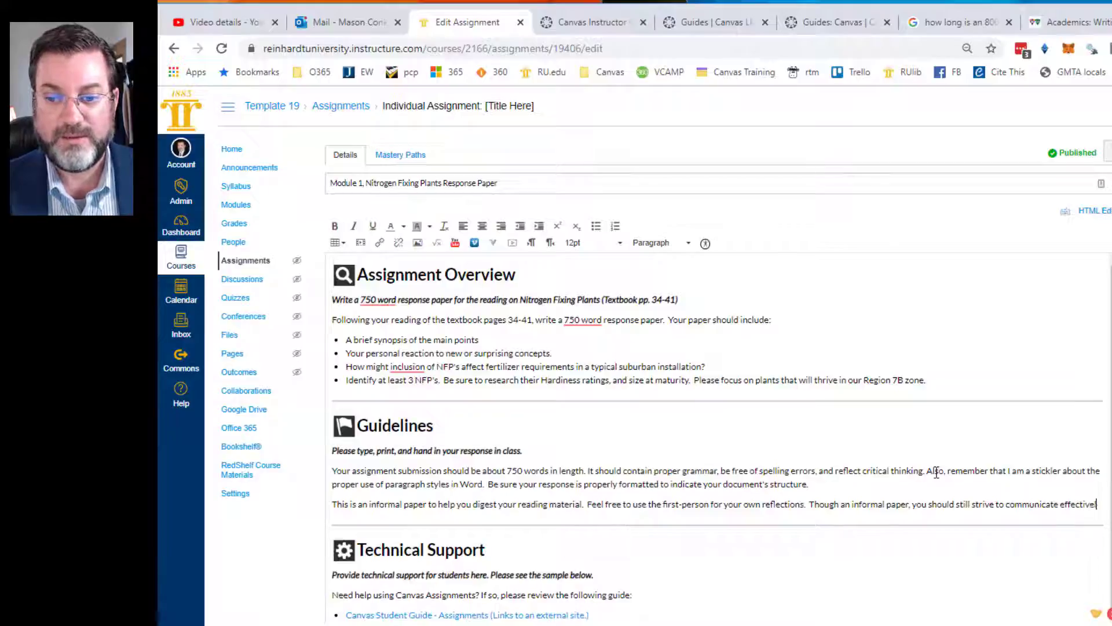
Finish the second Guidelines paragraph's last sentence with "and with proper grammar and spelling."
{"action": "type", "text": " and"}
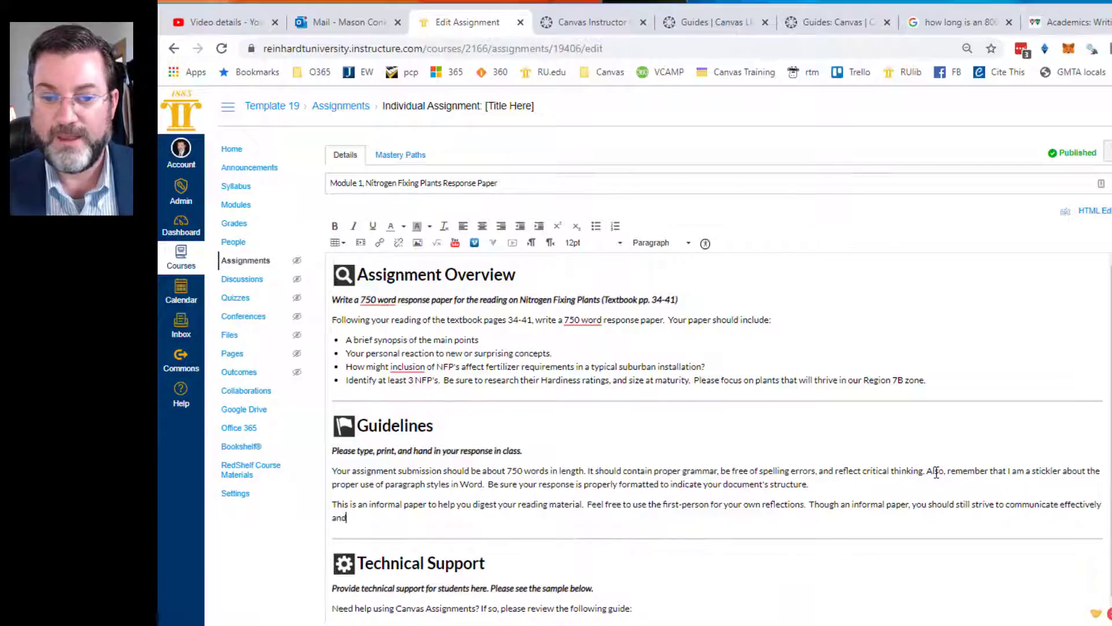
{"action": "type", "text": " with proper grammer a"}
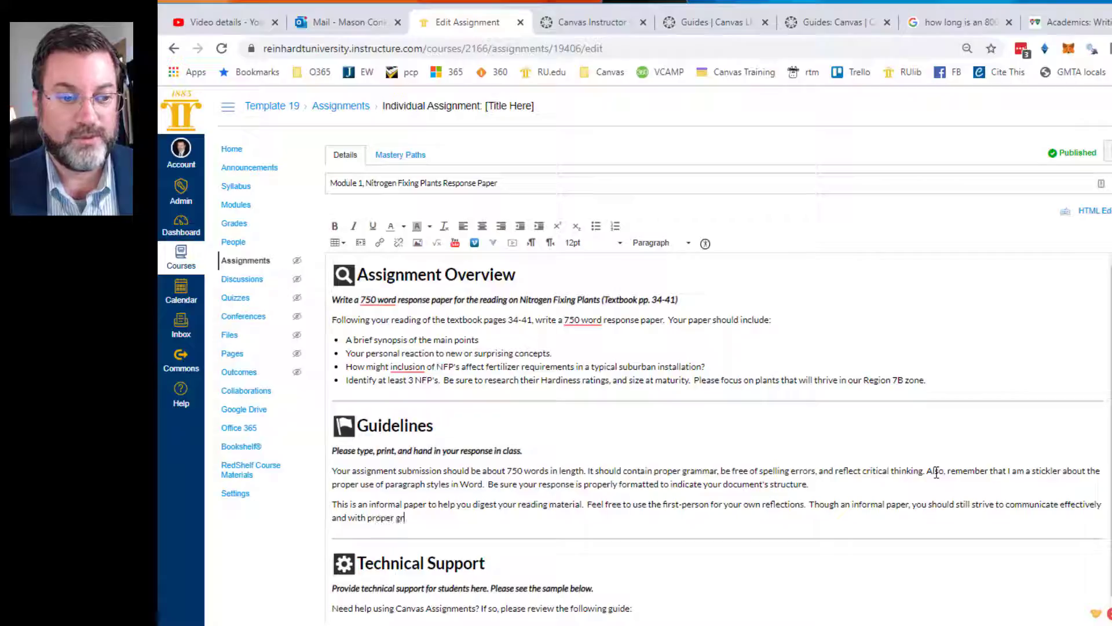
{"action": "key", "text": "BackSpace"}
{"action": "key", "text": "BackSpace"}
{"action": "key", "text": "BackSpace"}
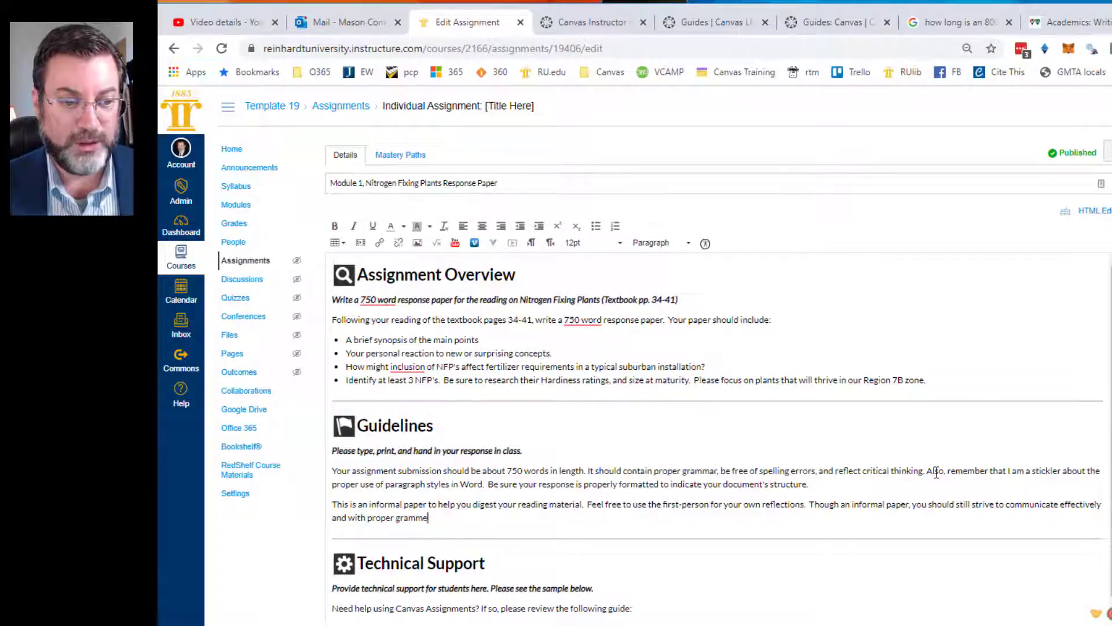
{"action": "type", "text": "r and spelling."}
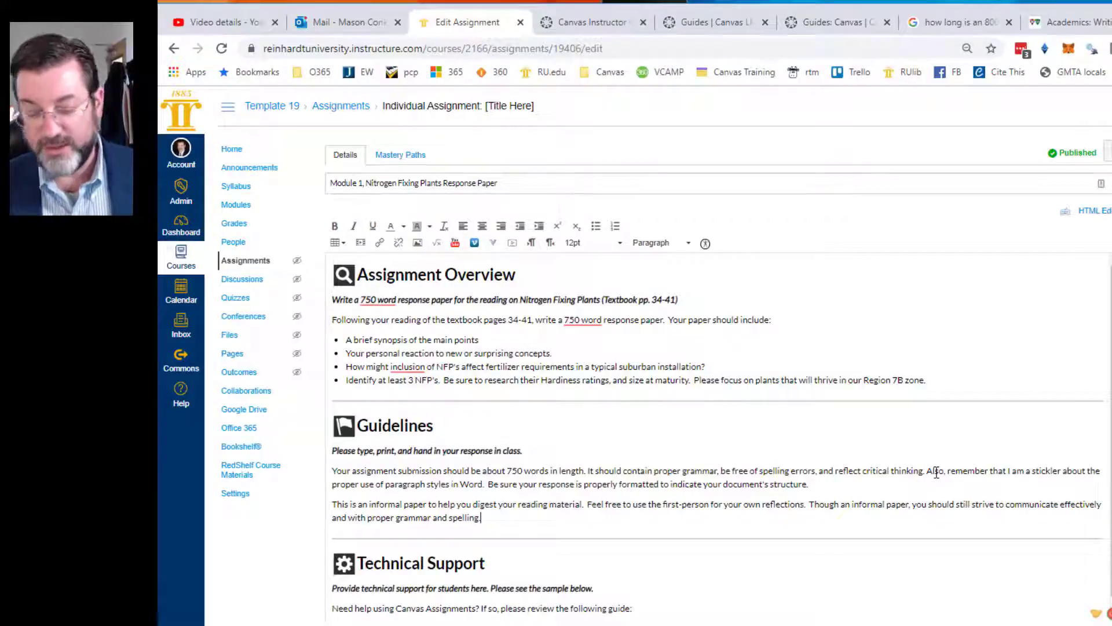
Add a "Grading Guidelines" line below the Guidelines paragraphs and format it as Header 3
{"action": "key", "text": "Return"}
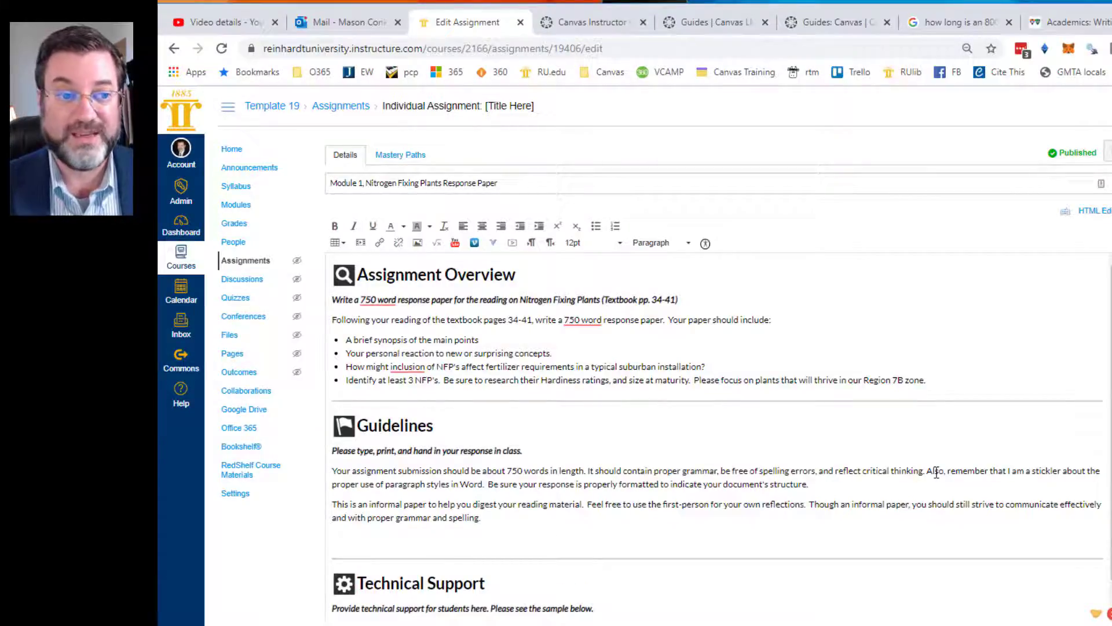
{"action": "type", "text": "Grading"}
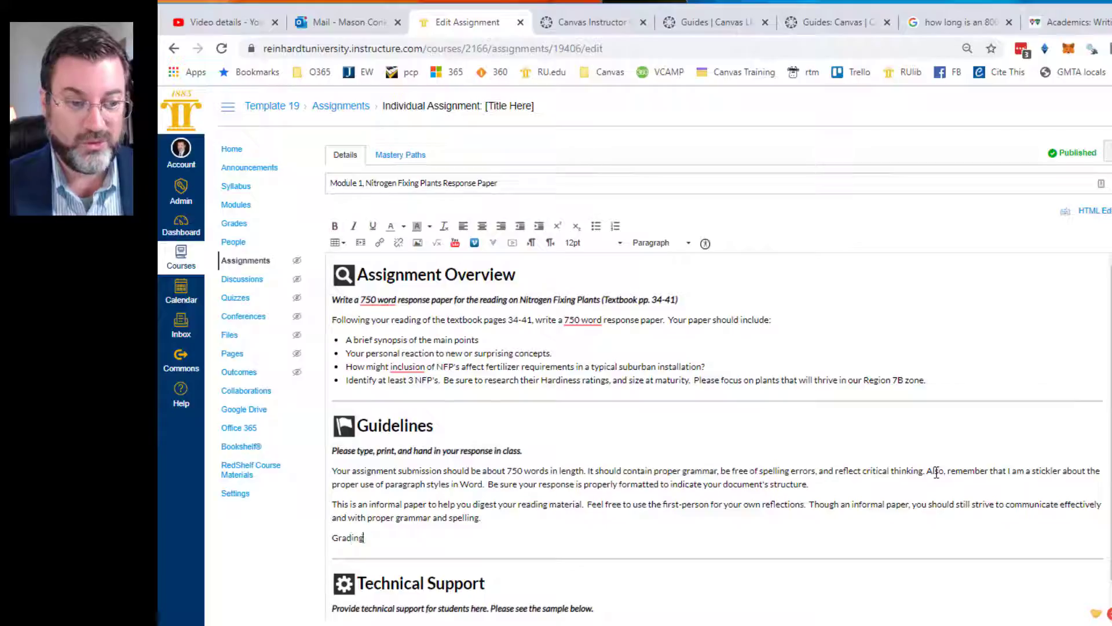
{"action": "type", "text": " Guidelin"}
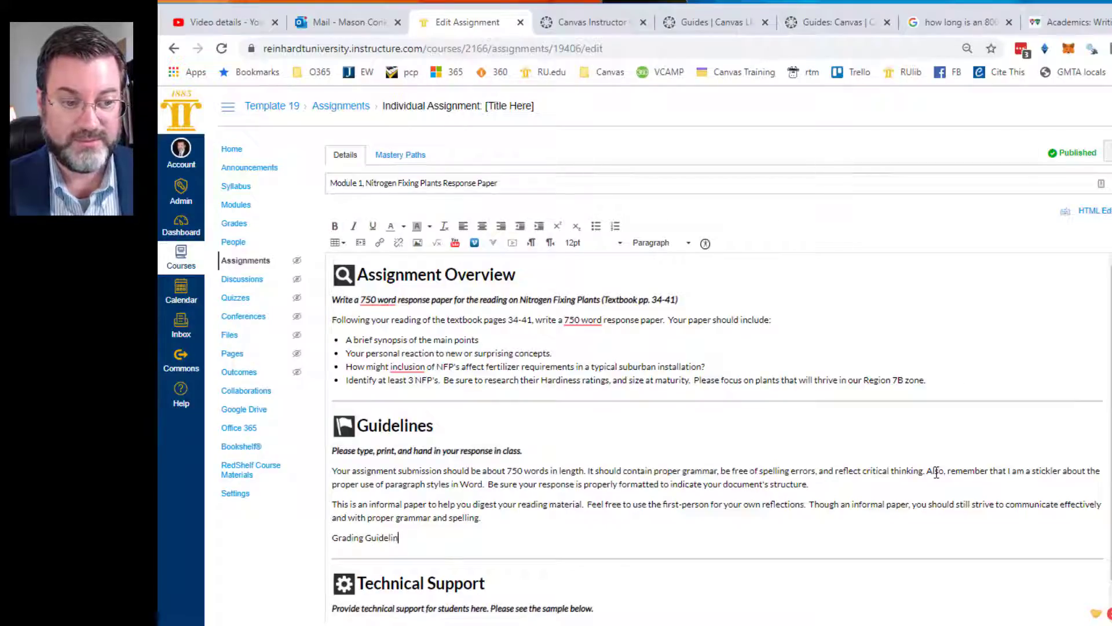
{"action": "type", "text": "es"}
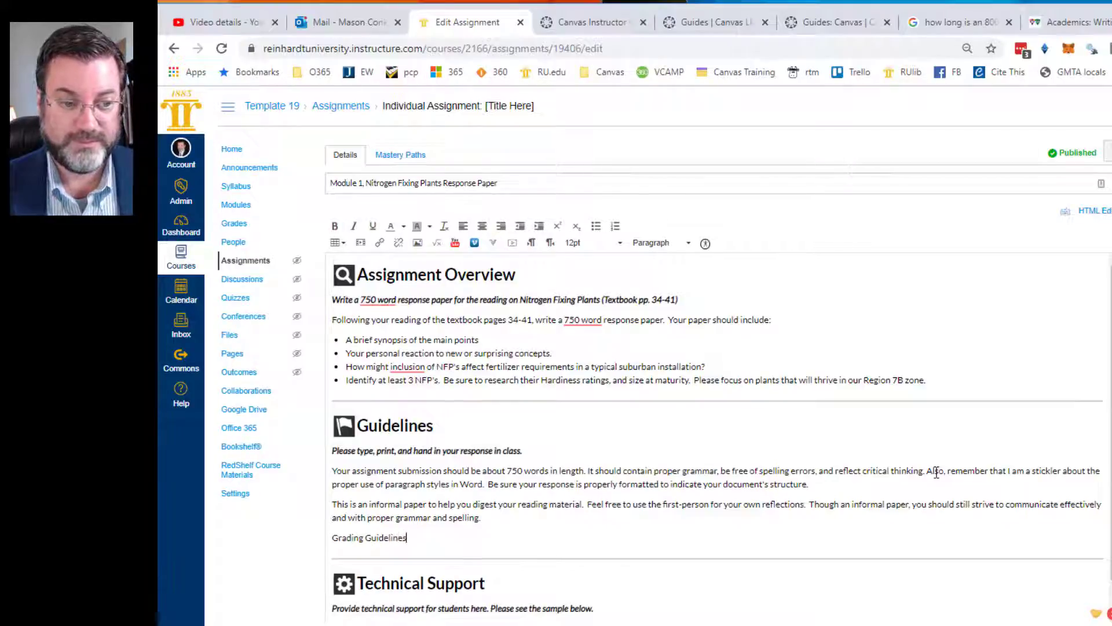
{"action": "left_click", "coordinate": [667, 245]}
{"action": "left_click", "coordinate": [668, 311]}
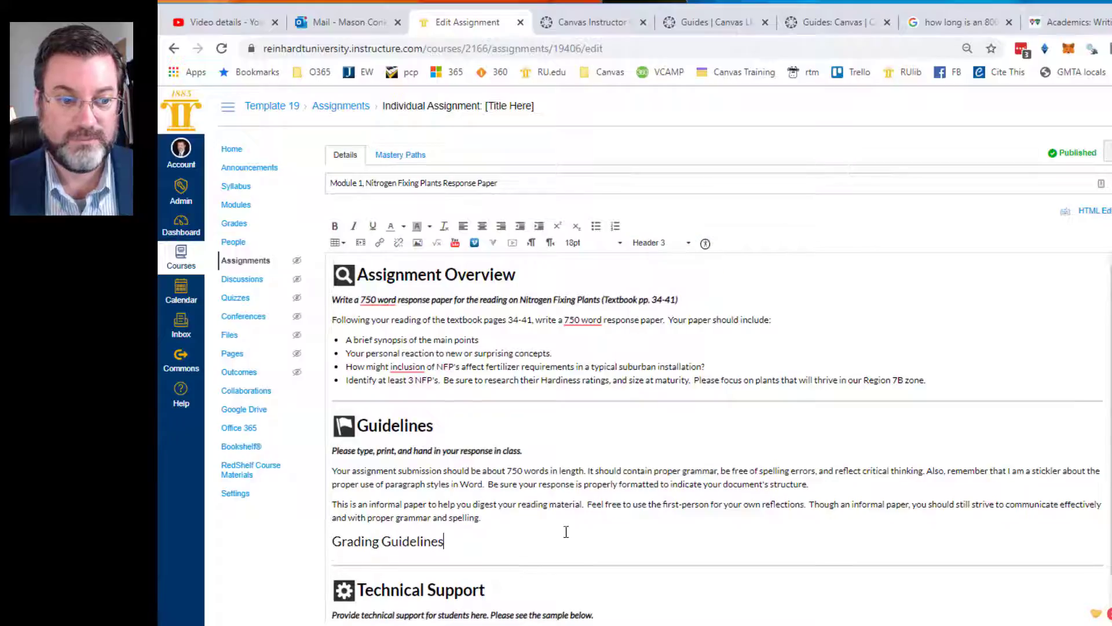
Start a paragraph under the Grading Guidelines heading reading "The excellent paper will be of sufficient length,"
{"action": "key", "text": "Return"}
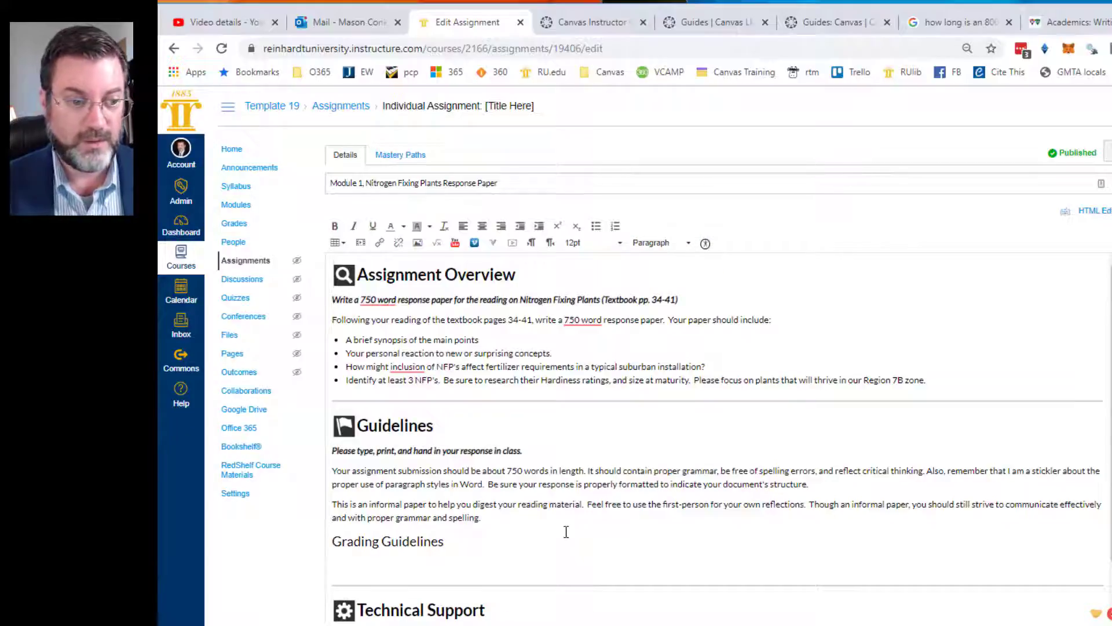
{"action": "type", "text": "P"}
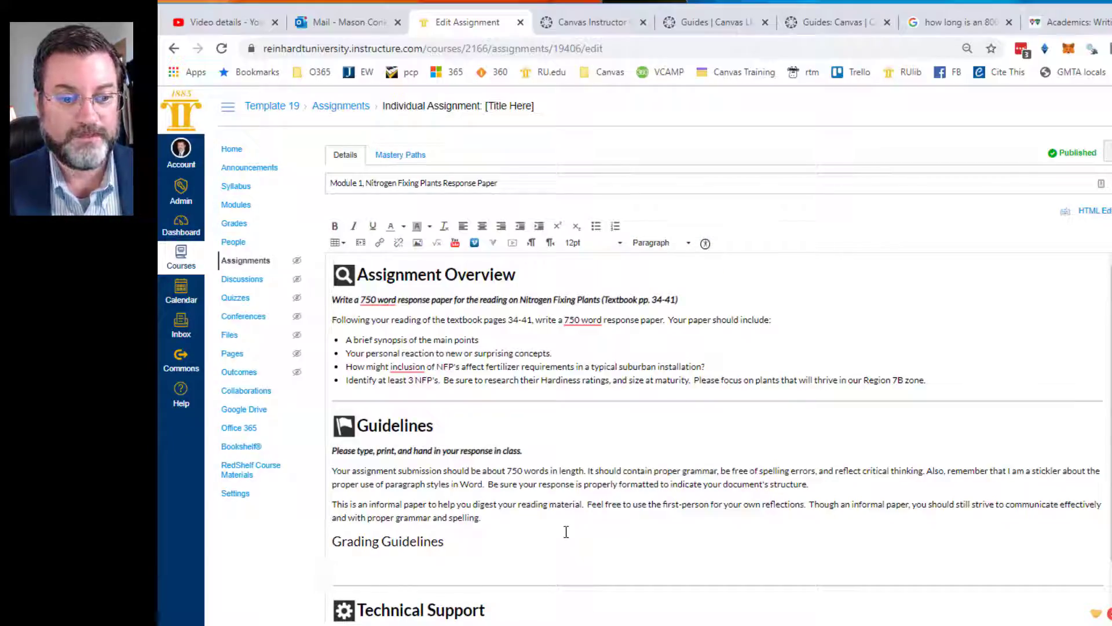
{"action": "type", "text": "The e"}
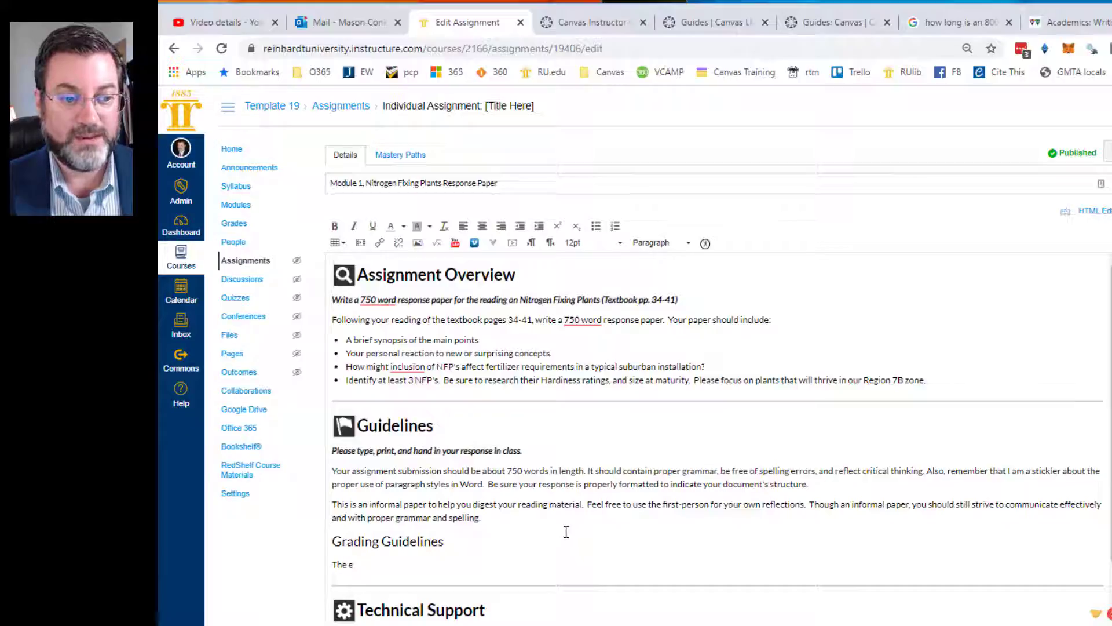
{"action": "type", "text": "xcellent paper"}
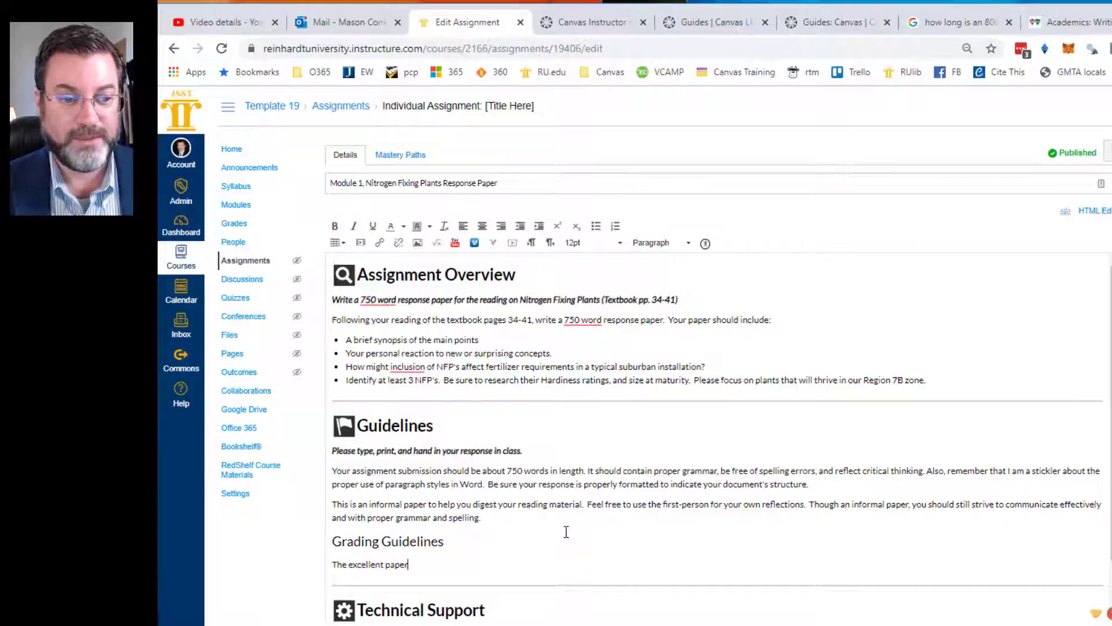
{"action": "type", "text": " will be"}
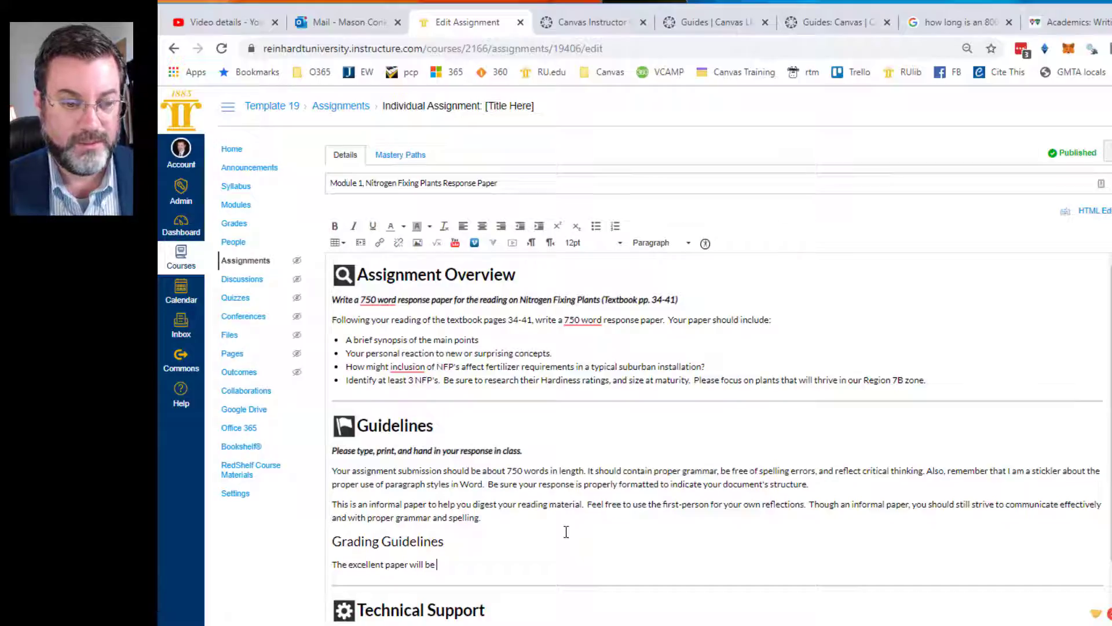
{"action": "type", "text": " withing"}
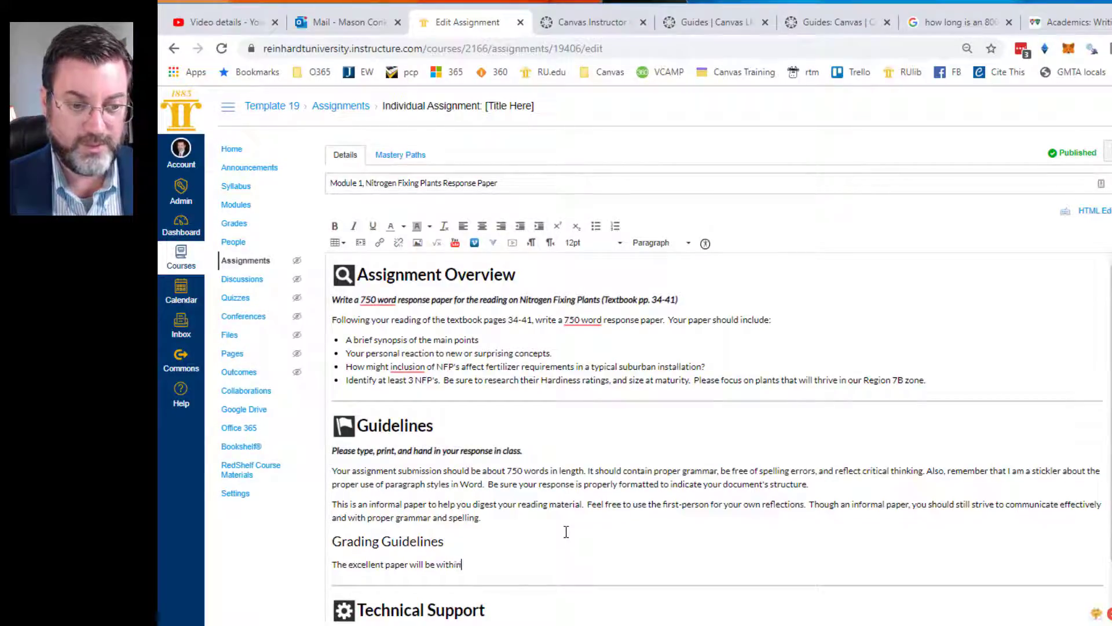
{"action": "key", "text": "BackSpace"}
{"action": "key", "text": "BackSpace"}
{"action": "key", "text": "BackSpace"}
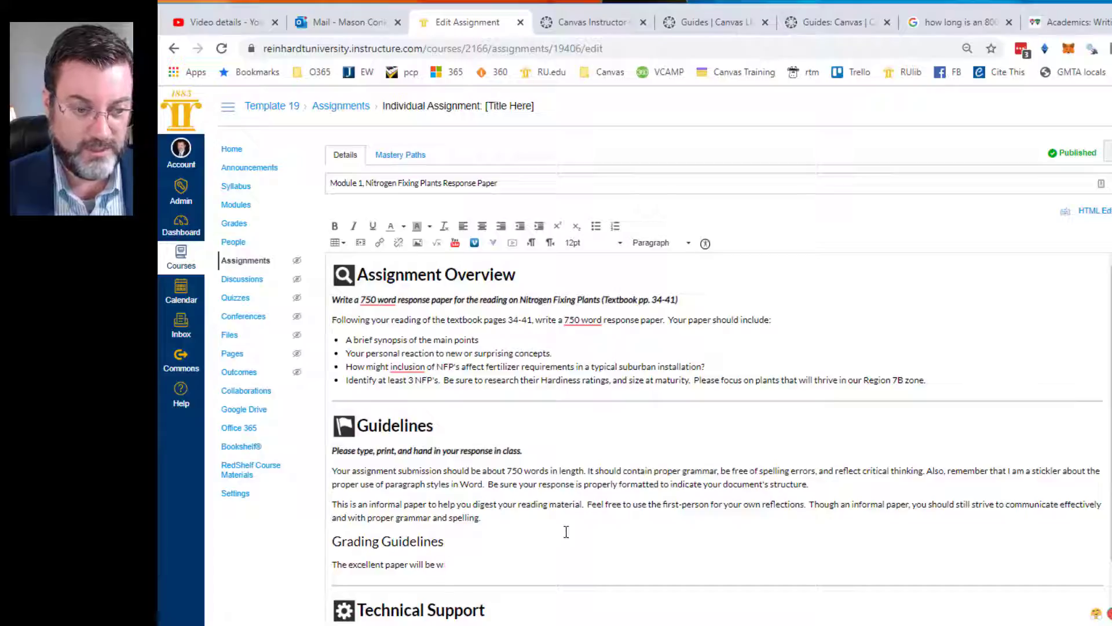
{"action": "type", "text": "f suffici"}
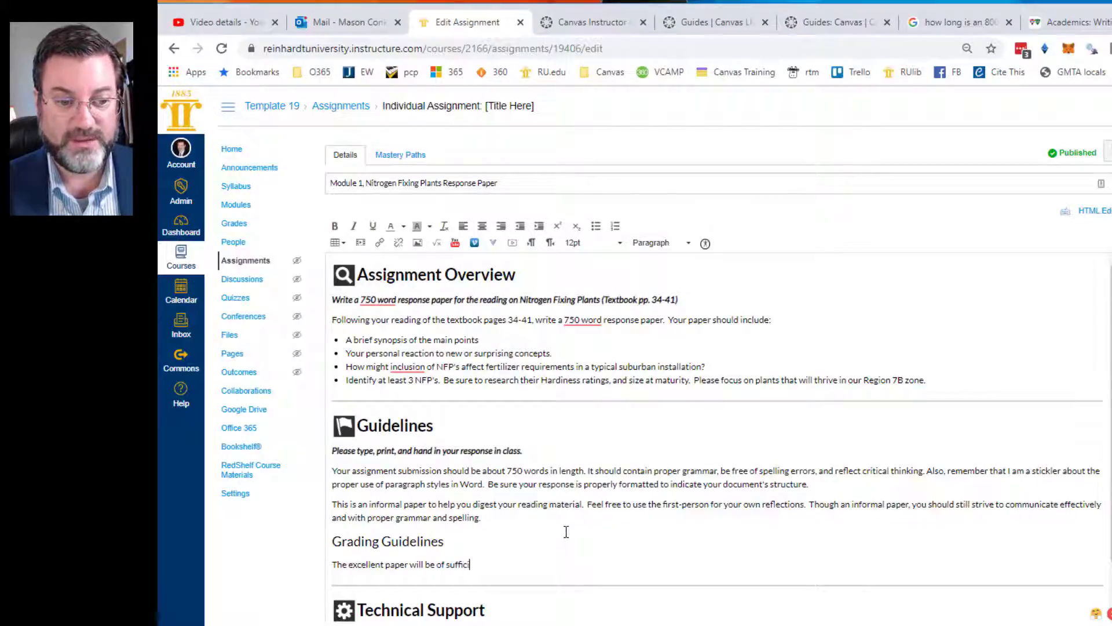
{"action": "type", "text": "ent length."}
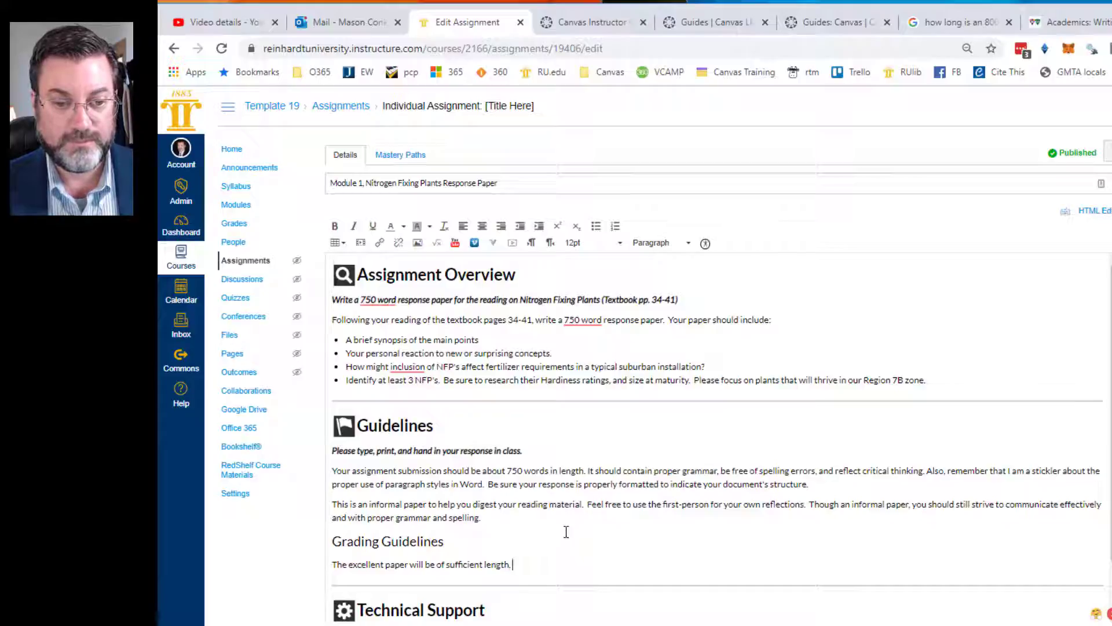
Complete the Grading Guidelines sentence with "concisely written, and contain critical reasoning and or articulated personal reactions."
{"action": "type", "text": "co"}
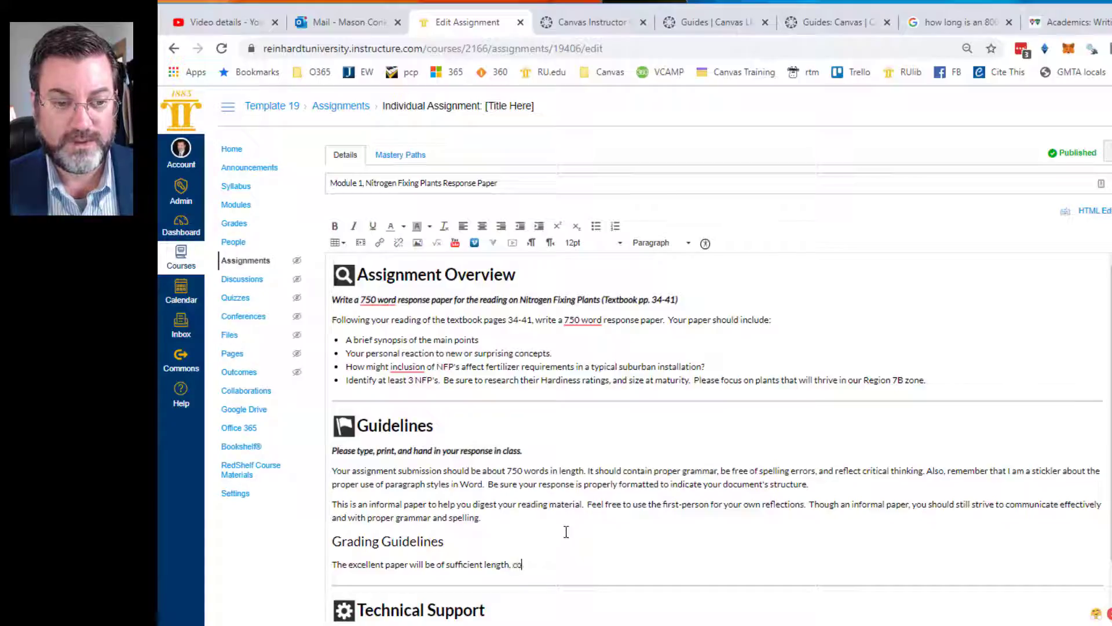
{"action": "type", "text": "ncisely writ"}
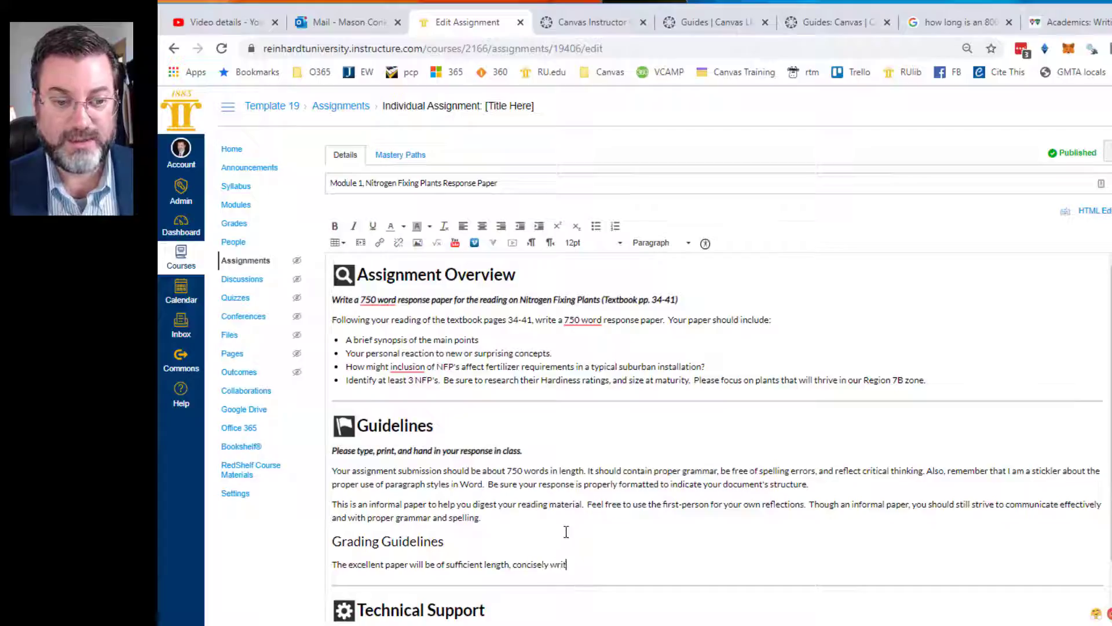
{"action": "type", "text": "ten,"}
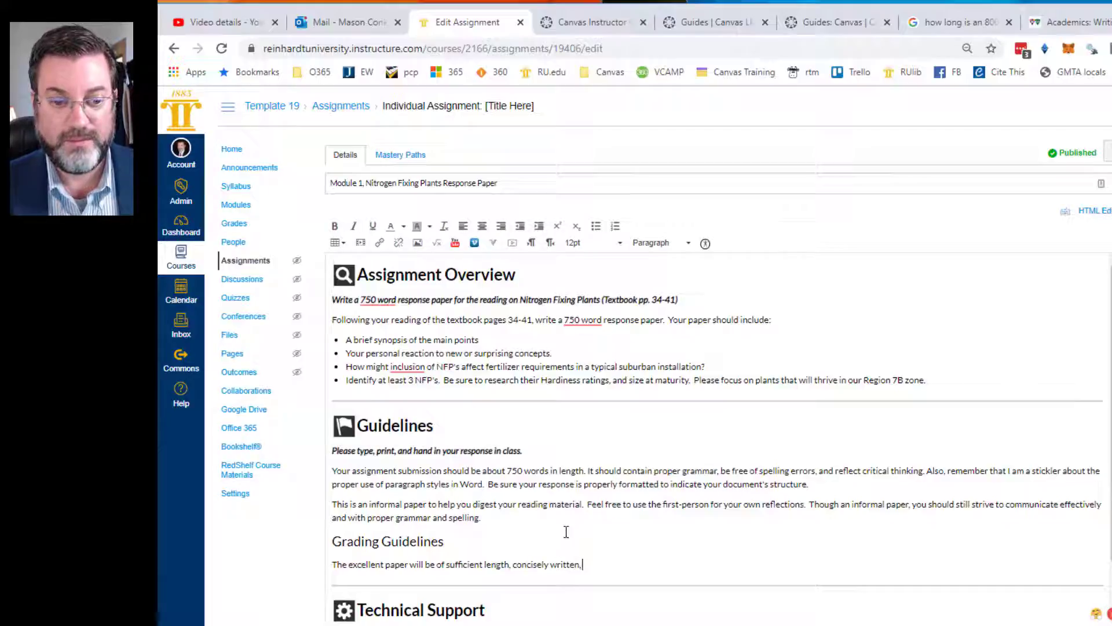
{"action": "type", "text": " and co"}
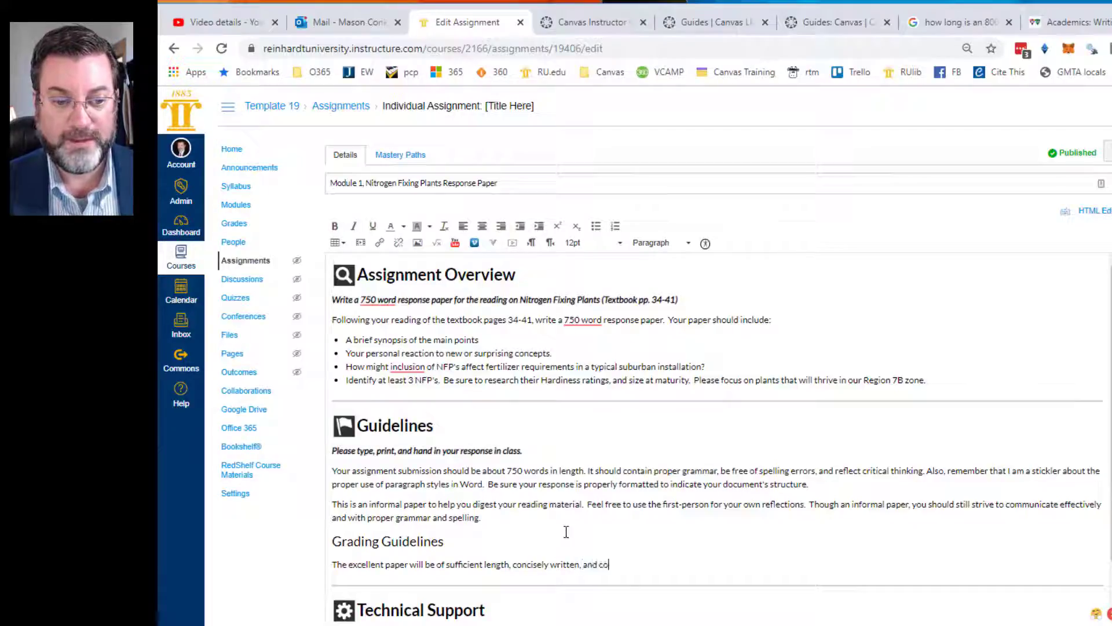
{"action": "type", "text": "ntain critical"}
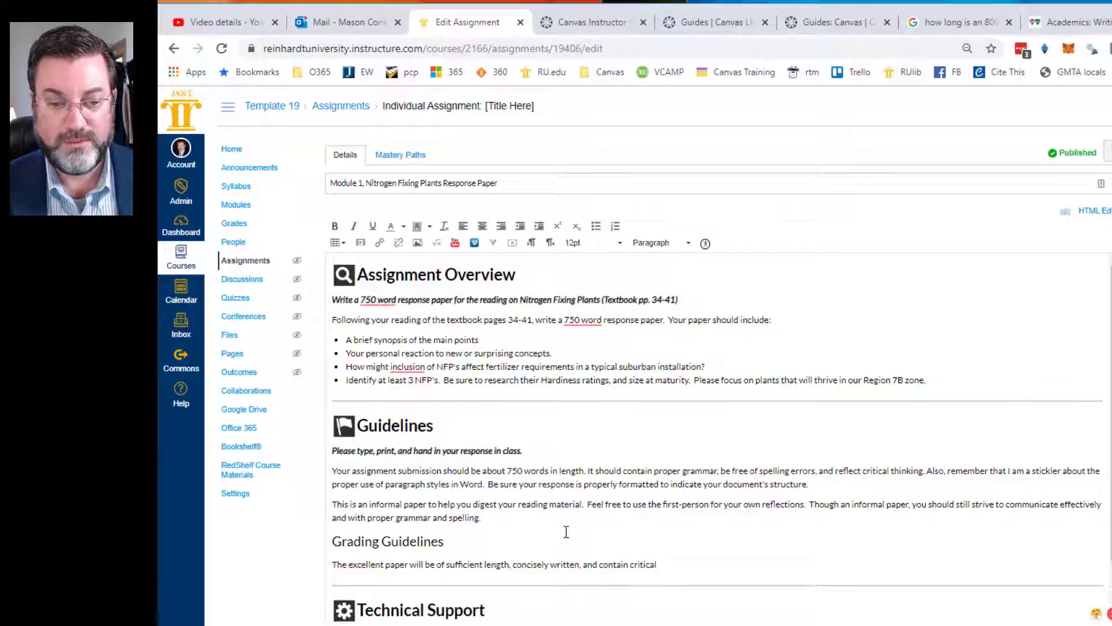
{"action": "type", "text": " reasoning"}
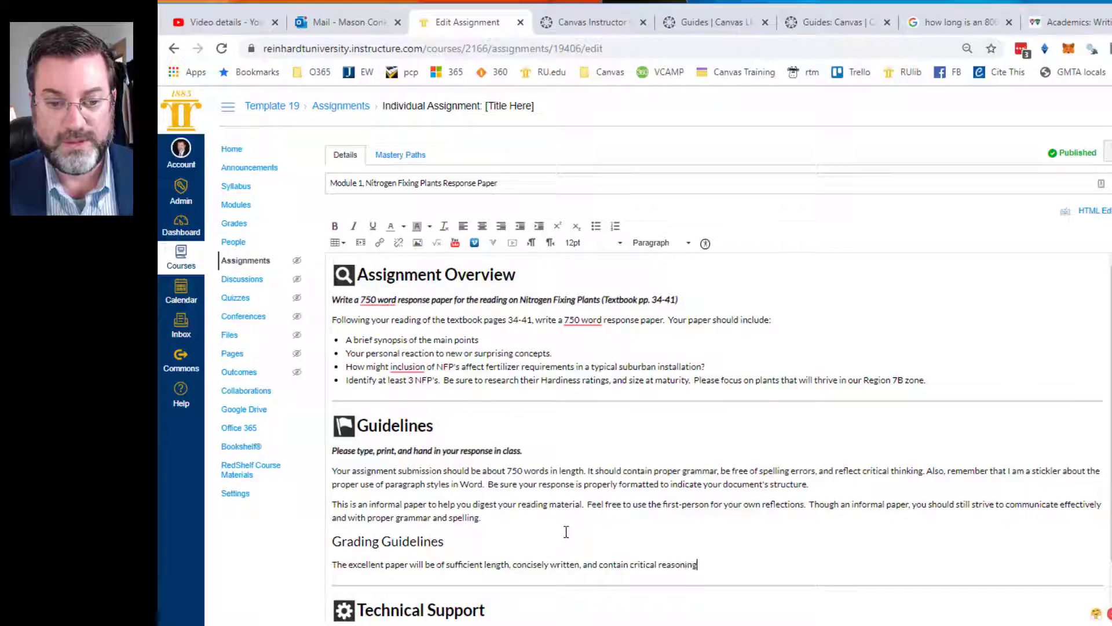
{"action": "type", "text": " and or "}
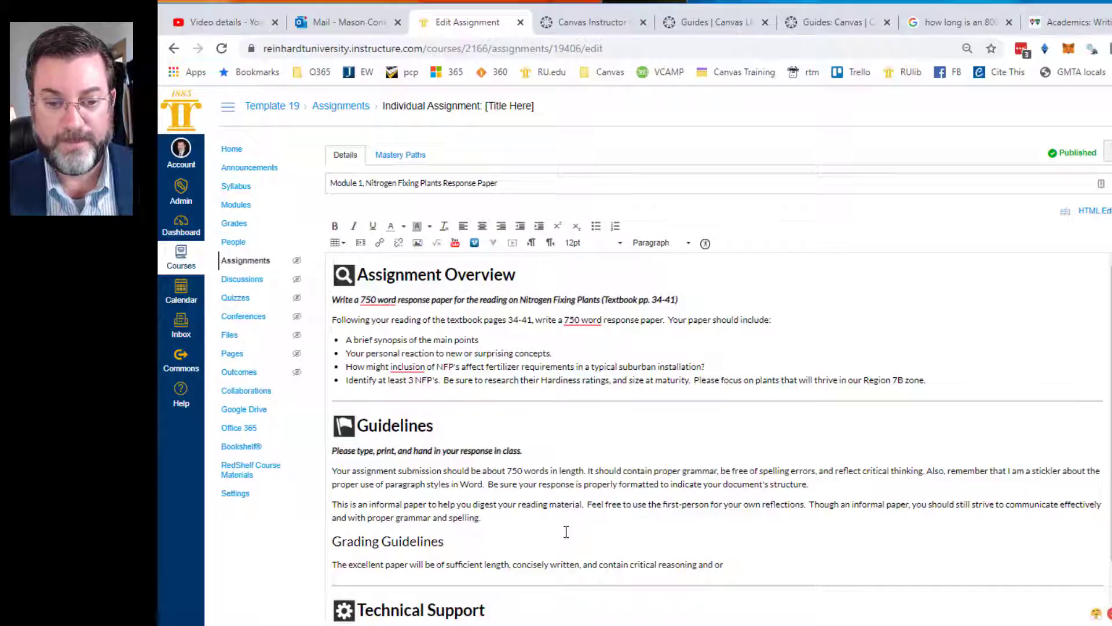
{"action": "type", "text": "a"}
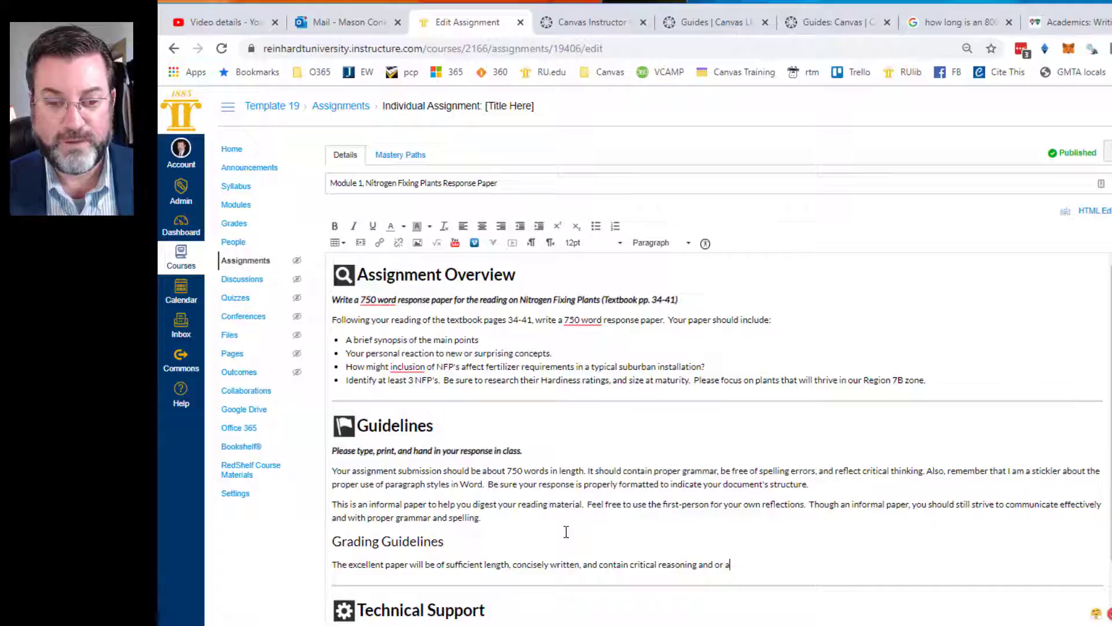
{"action": "type", "text": "rticulated personal"}
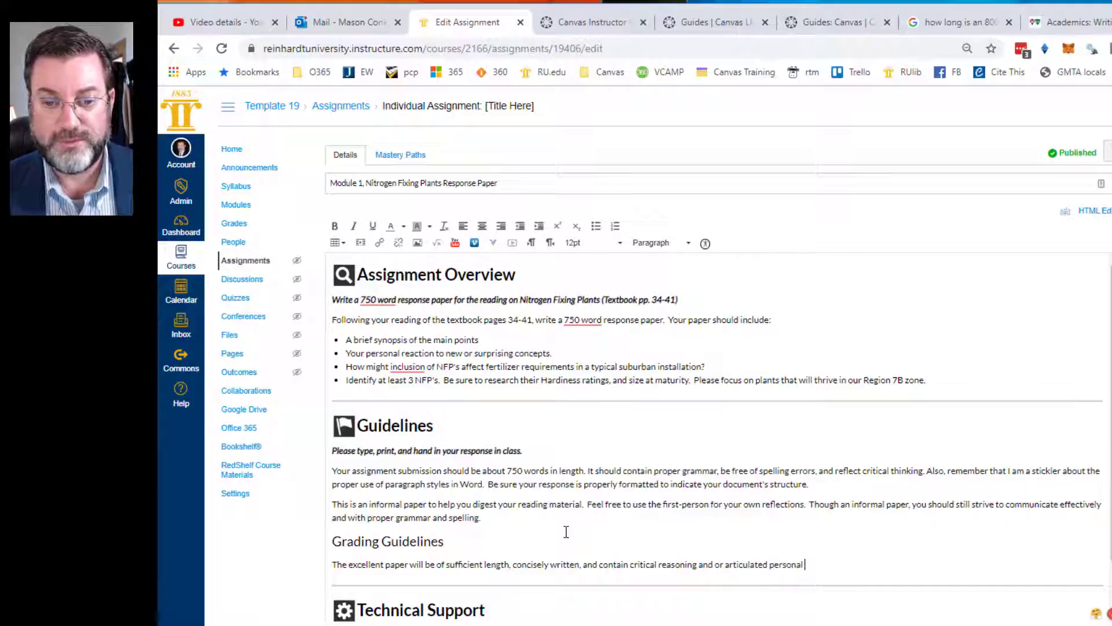
{"action": "type", "text": " reactions"}
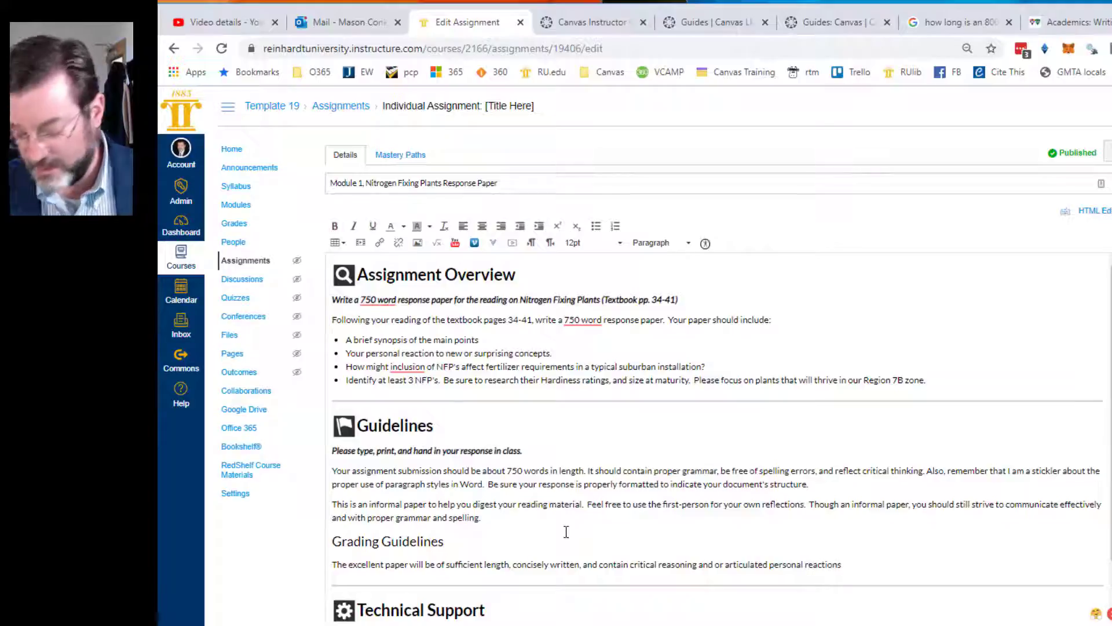
Insert "well-" before "articulated" in the Grading Guidelines sentence so the phrase reads "well-articulated personal reactions"
{"action": "left_click", "coordinate": [724, 565]}
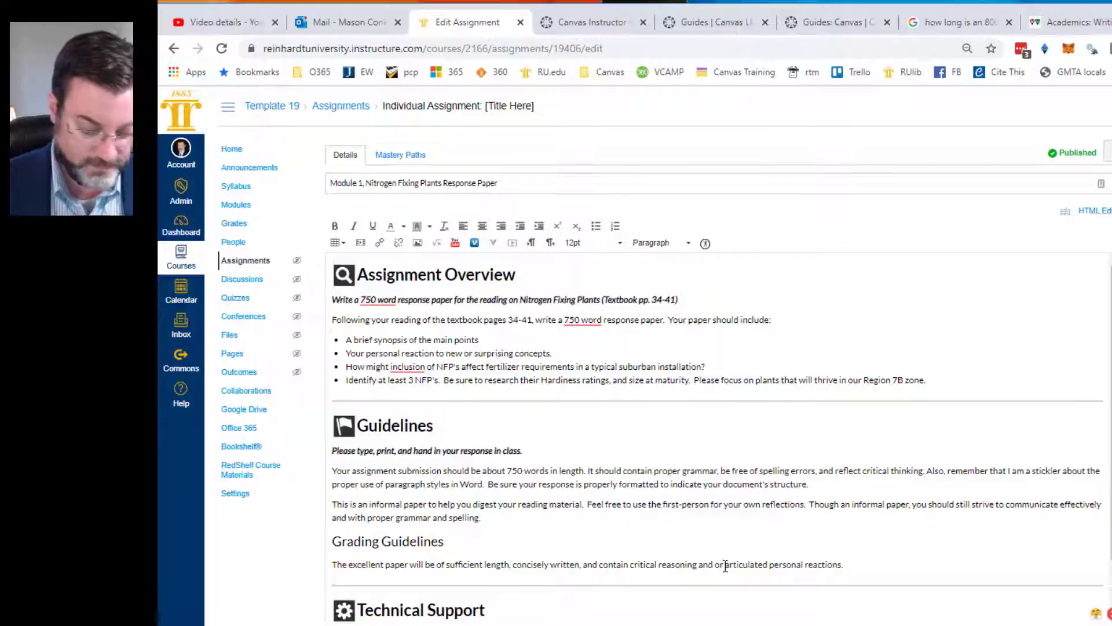
{"action": "type", "text": "well"}
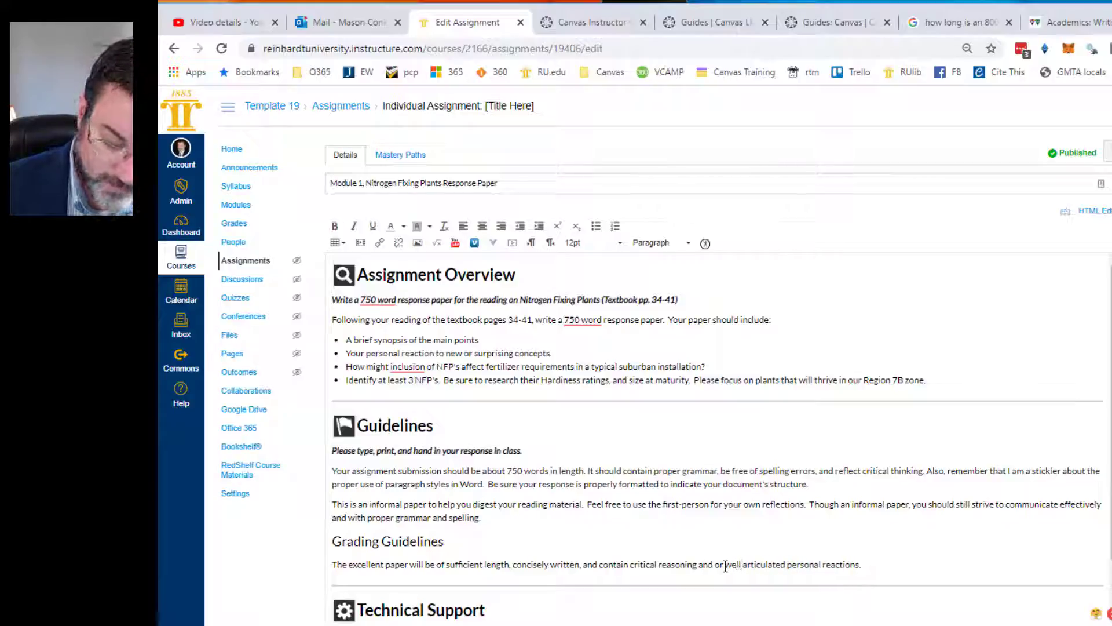
{"action": "key", "text": "Delete"}
{"action": "type", "text": "-"}
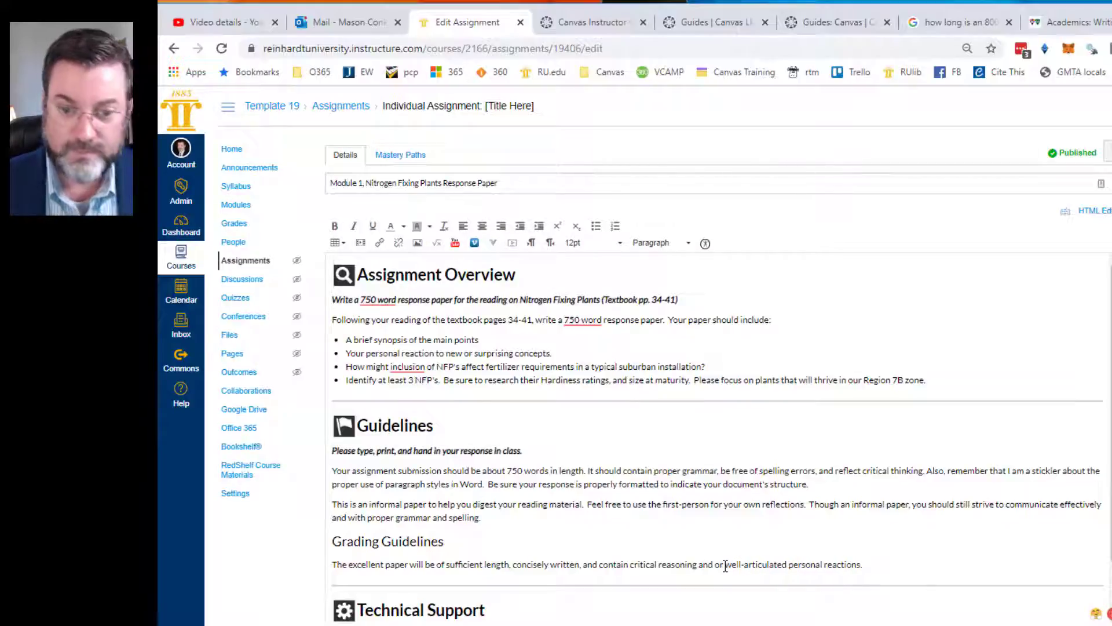
{"action": "left_click", "coordinate": [894, 560]}
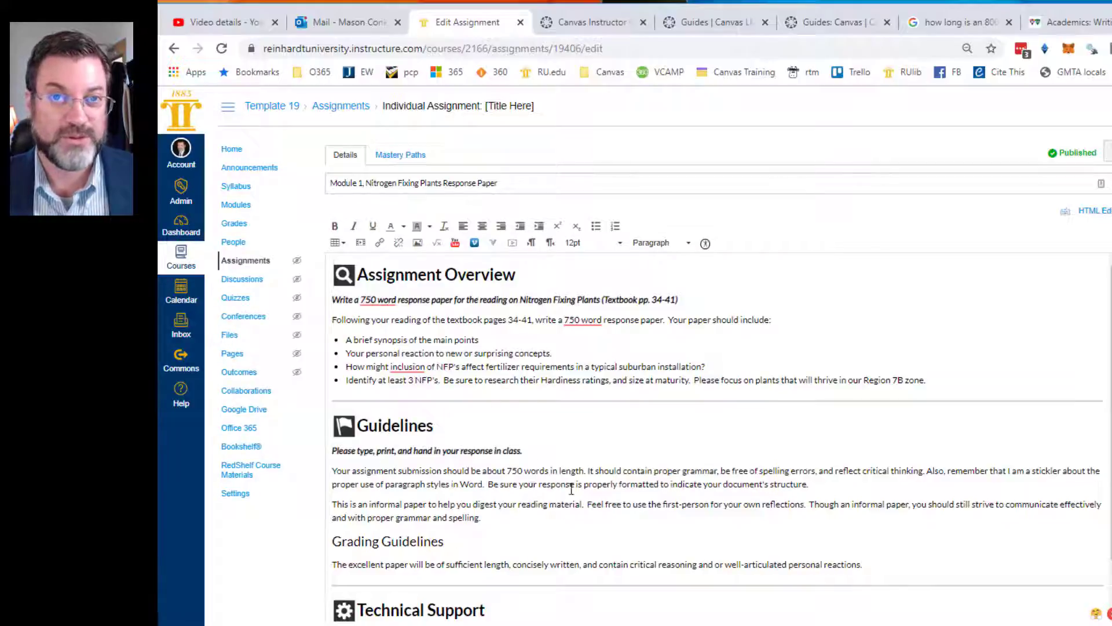
Review the whole assignment description, including the Technical Support section and its Canvas Student Guide link
{"action": "scroll", "coordinate": [571, 490], "scroll_direction": "down", "scroll_amount": 3}
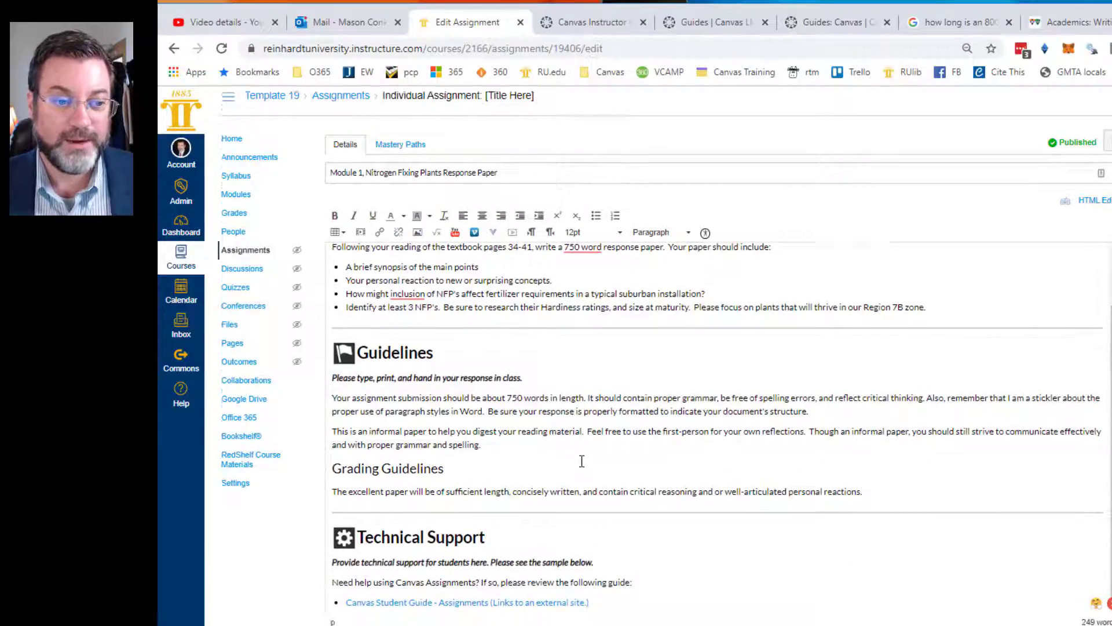
{"action": "scroll", "coordinate": [582, 460], "scroll_direction": "down", "scroll_amount": 2}
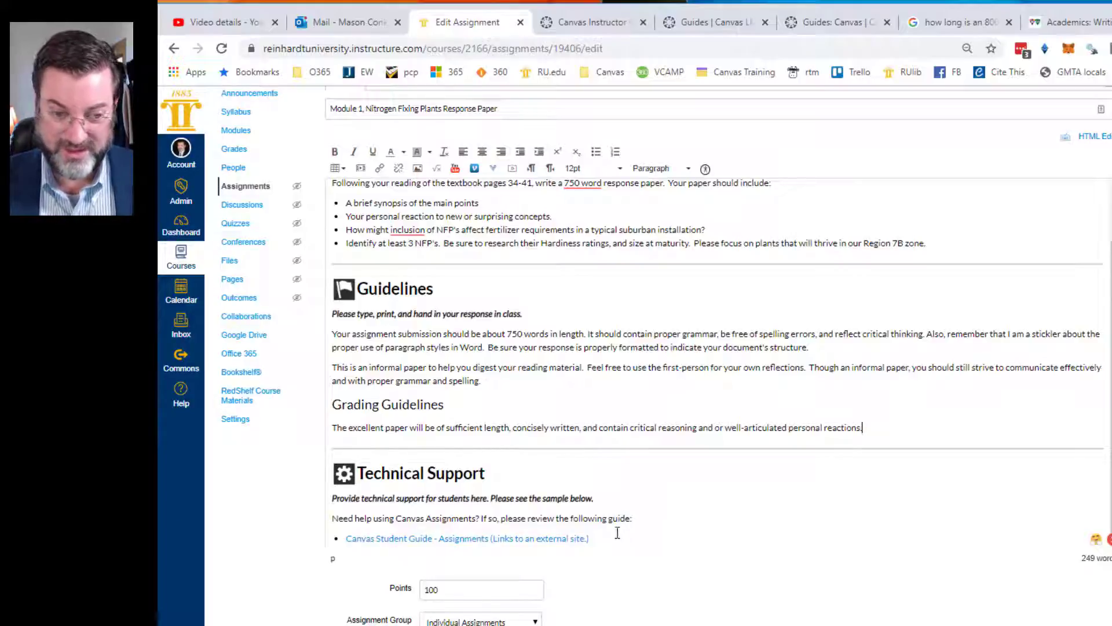
{"action": "left_click_drag", "start_coordinate": [615, 534], "coordinate": [339, 461]}
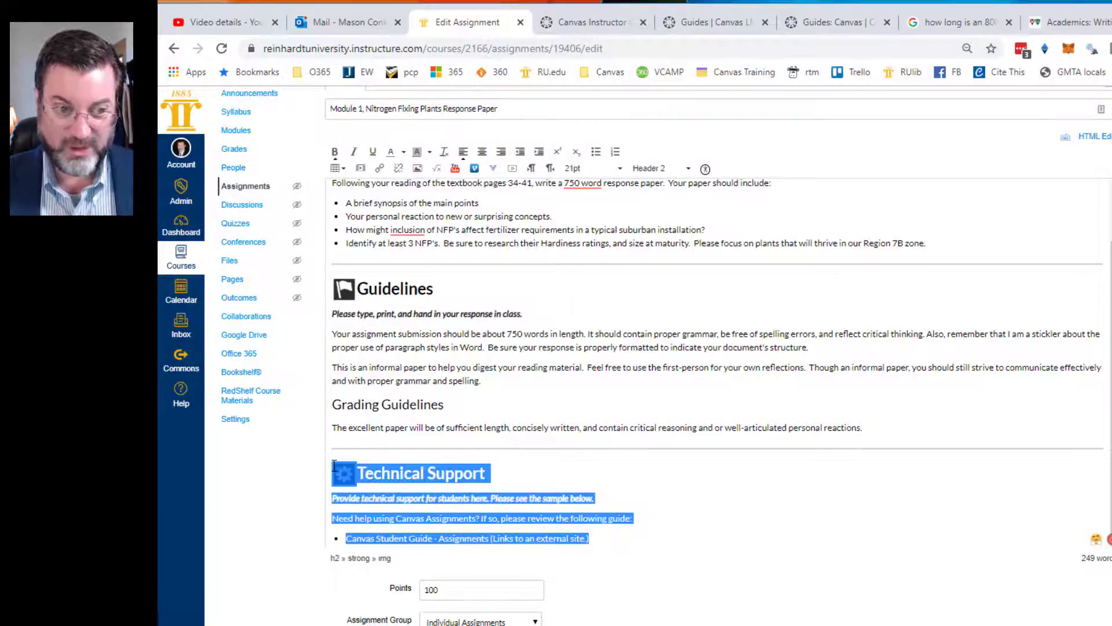
{"action": "left_click", "coordinate": [707, 526]}
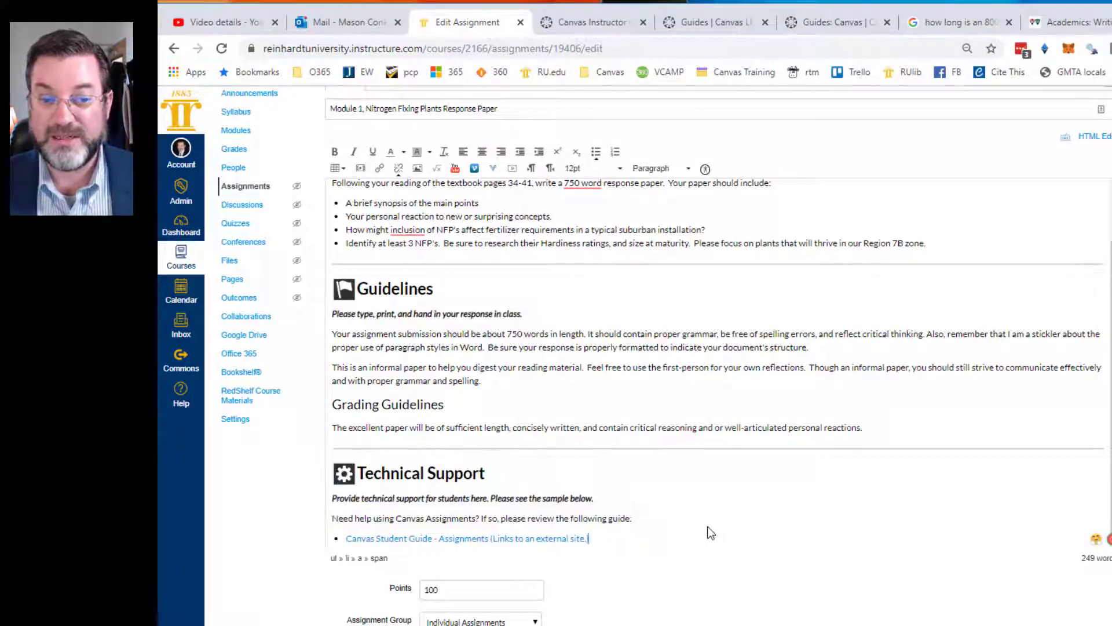
{"action": "scroll", "coordinate": [639, 529], "scroll_direction": "down", "scroll_amount": 2}
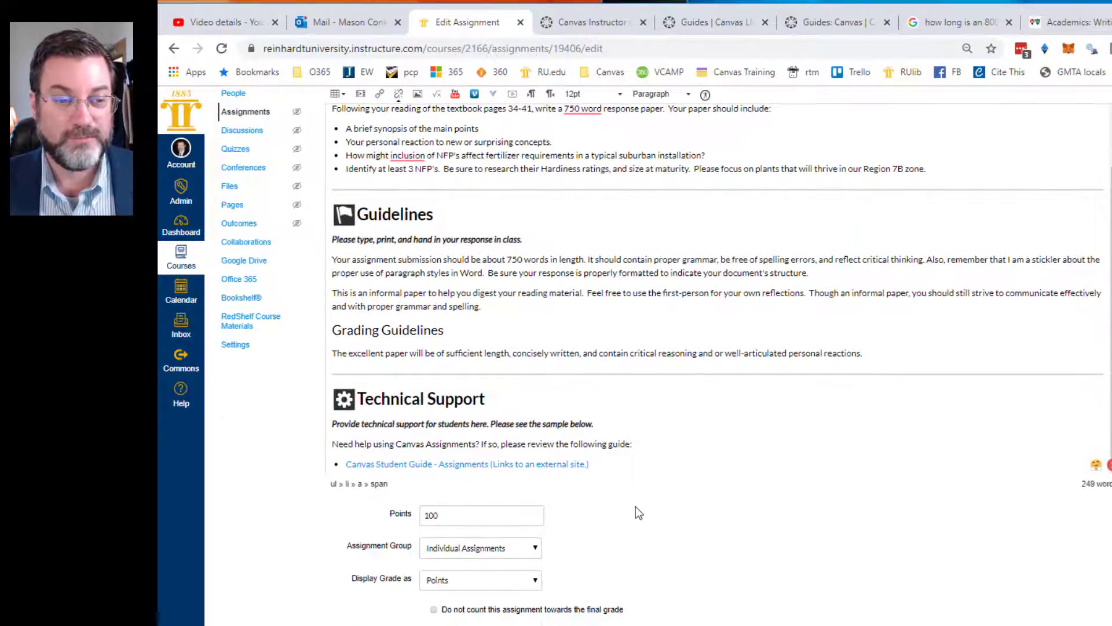
{"action": "scroll", "coordinate": [594, 129], "scroll_direction": "up", "scroll_amount": 3}
{"action": "scroll", "coordinate": [705, 415], "scroll_direction": "up", "scroll_amount": 1}
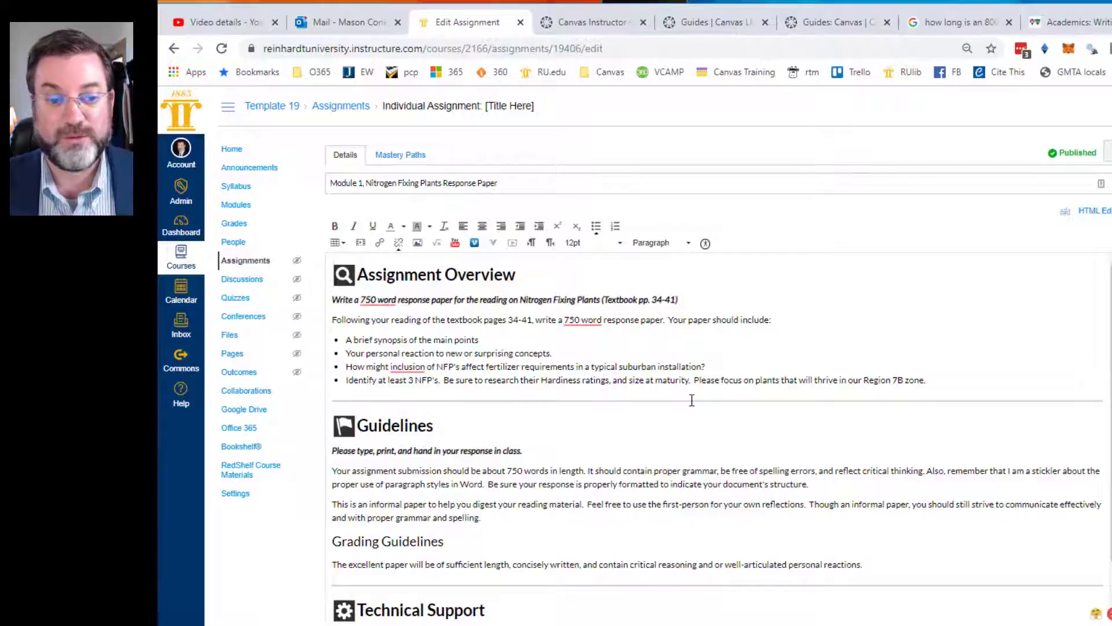
{"action": "scroll", "coordinate": [680, 543], "scroll_direction": "down", "scroll_amount": 1}
{"action": "scroll", "coordinate": [800, 568], "scroll_direction": "down", "scroll_amount": 5}
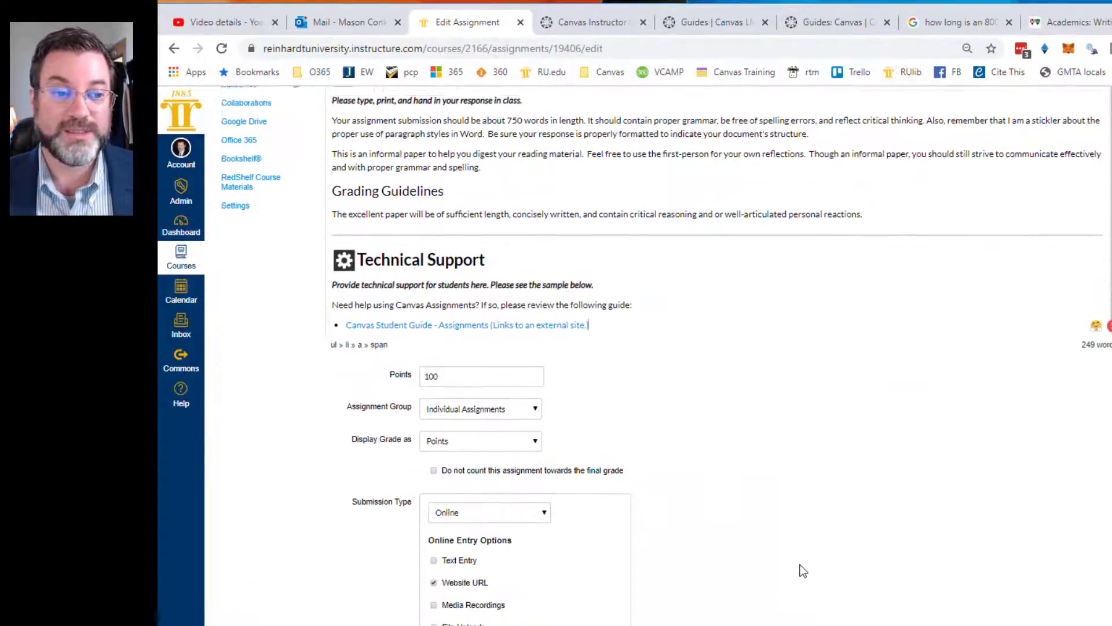
Examine the choices for the assignment group, picking Individual Assignments, and the options for how the grade is displayed
{"action": "scroll", "coordinate": [803, 571], "scroll_direction": "down", "scroll_amount": 1}
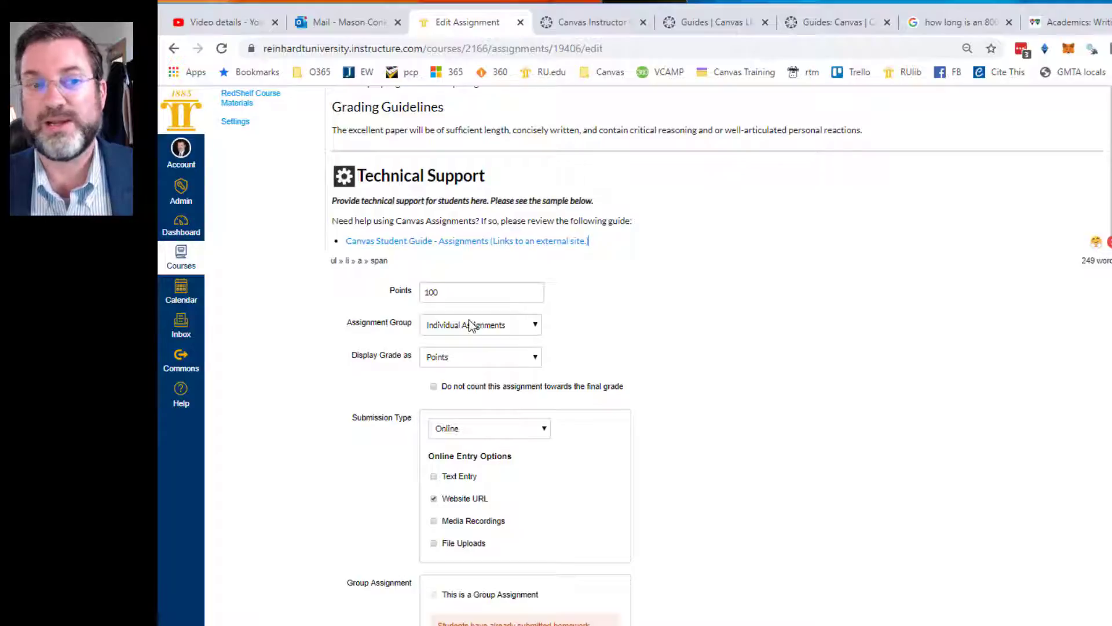
{"action": "left_click", "coordinate": [529, 325]}
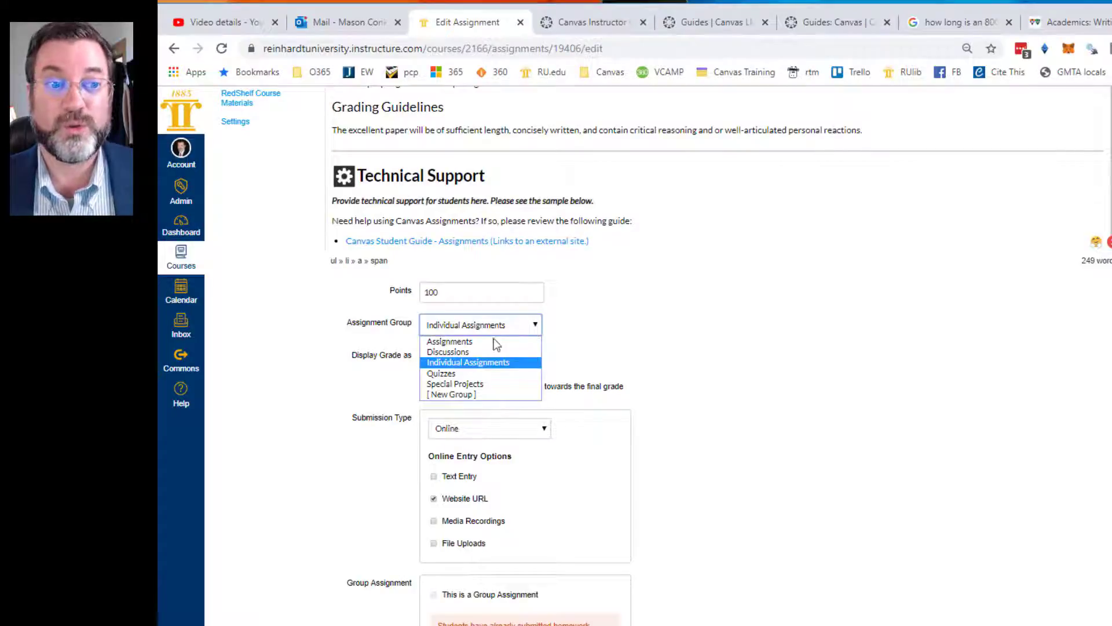
{"action": "left_click", "coordinate": [460, 363]}
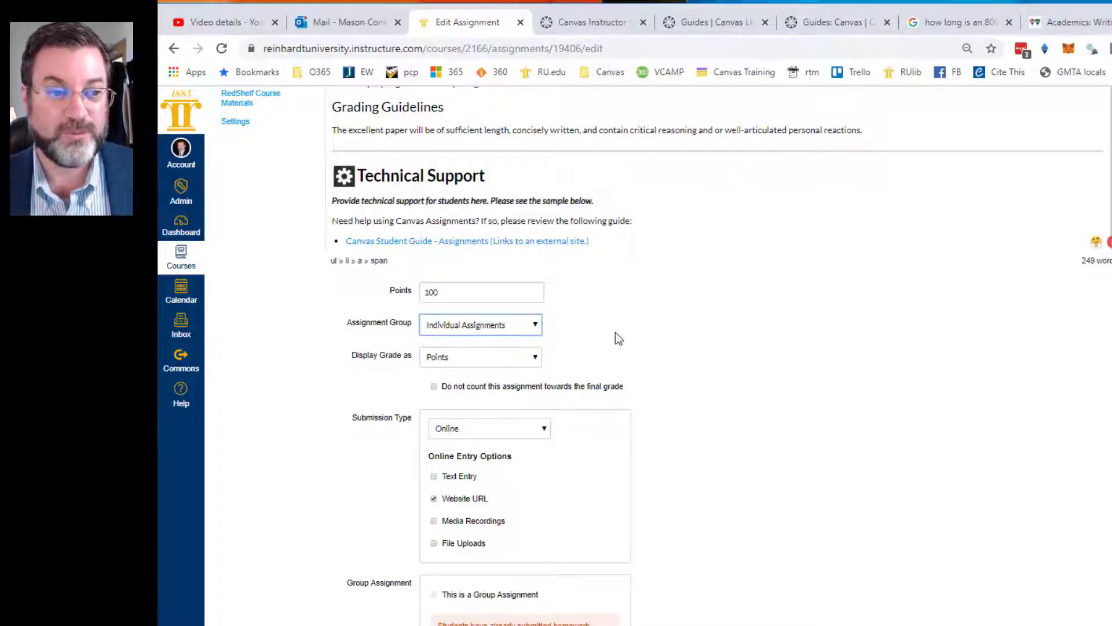
{"action": "left_click", "coordinate": [533, 357]}
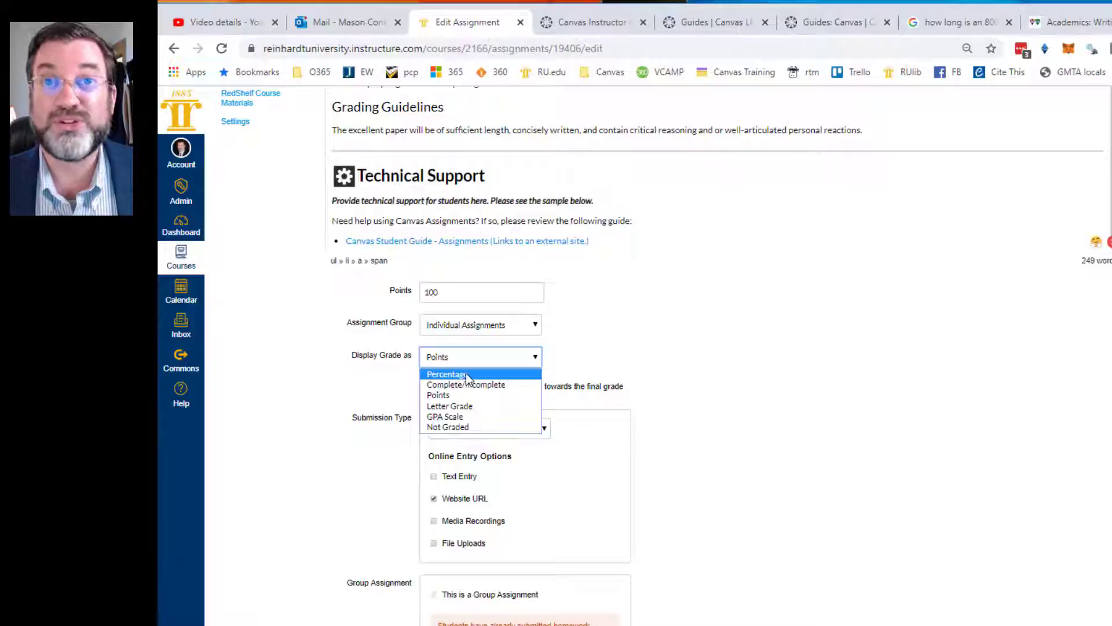
{"action": "left_click", "coordinate": [678, 336]}
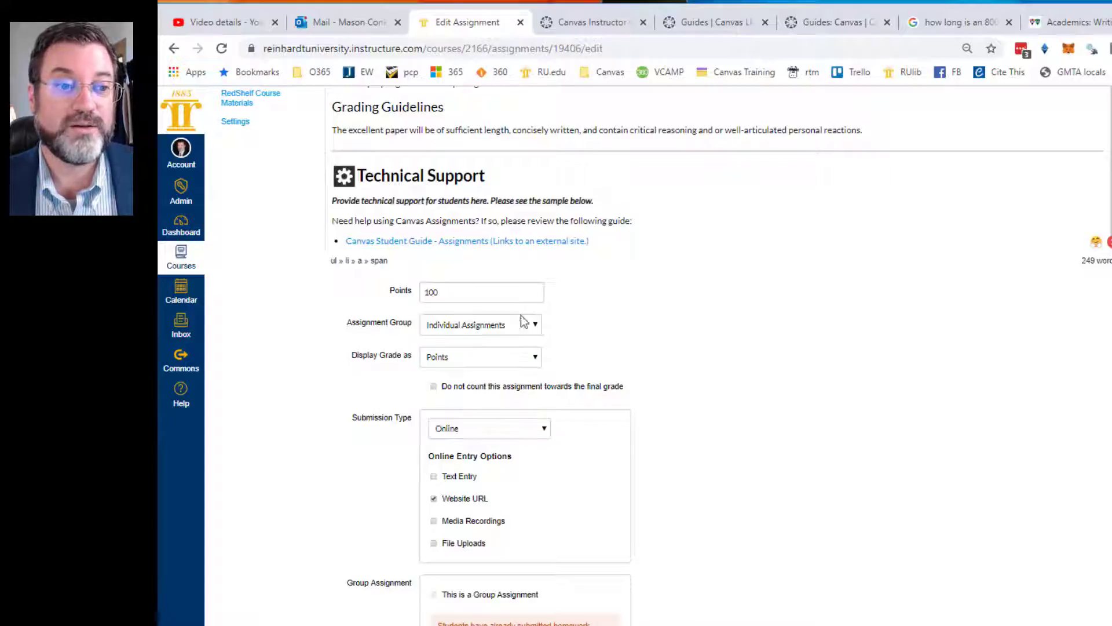
Set the assignment's points to 80 and display the grade as Percentage
{"action": "left_click_drag", "start_coordinate": [451, 293], "coordinate": [414, 302]}
{"action": "type", "text": "80"}
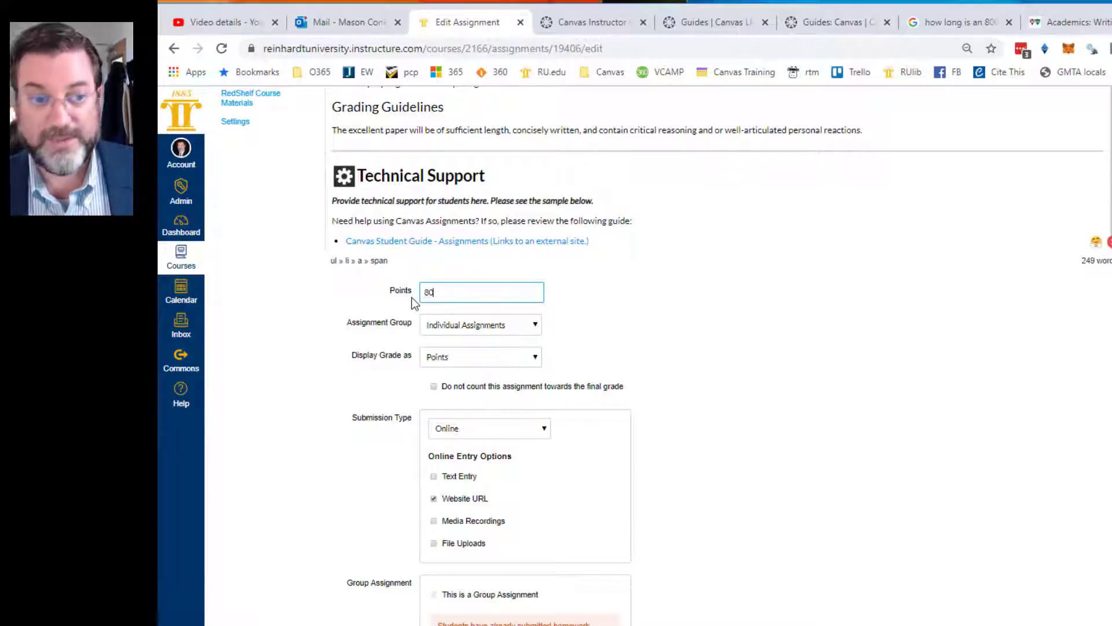
{"action": "left_click", "coordinate": [534, 360]}
{"action": "left_click", "coordinate": [457, 418]}
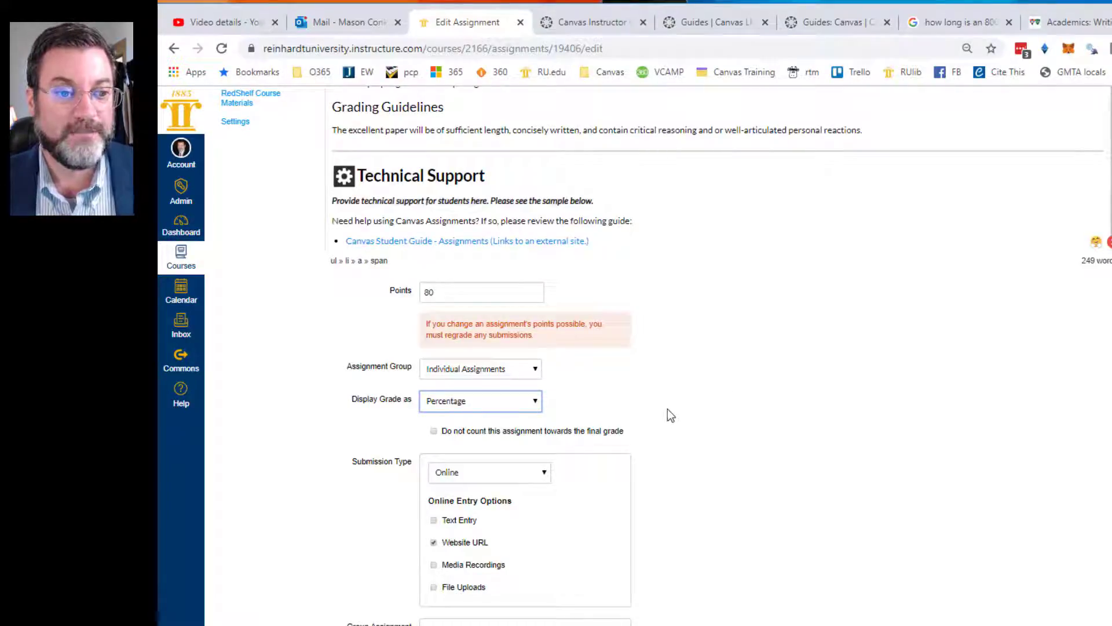
Set the assignment's points back to 100 and display the grade as Points
{"action": "left_click", "coordinate": [404, 294]}
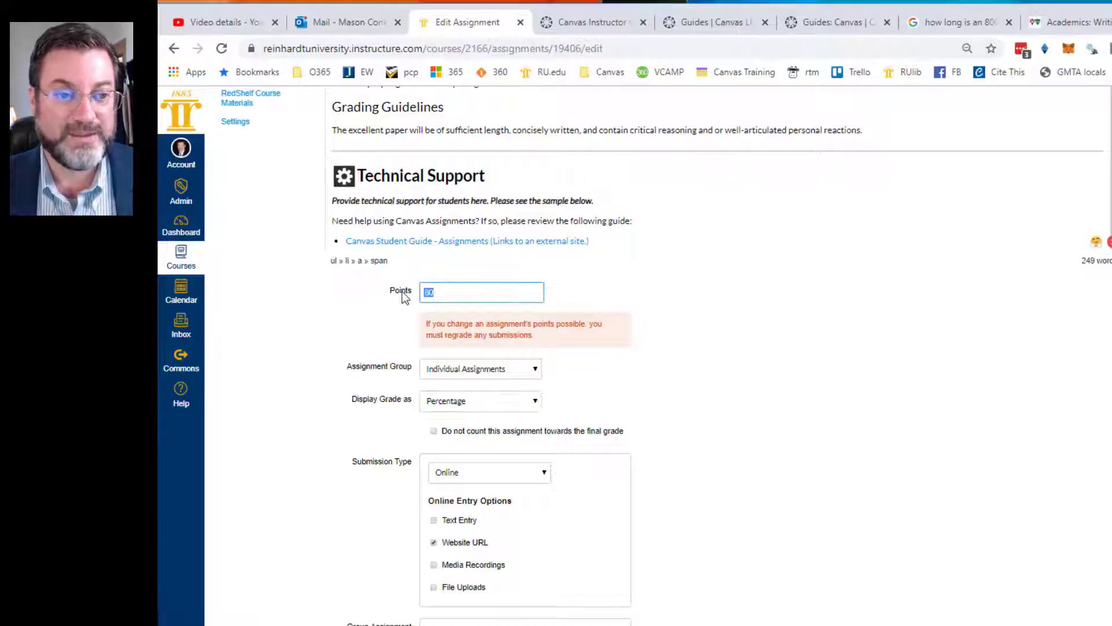
{"action": "type", "text": "100"}
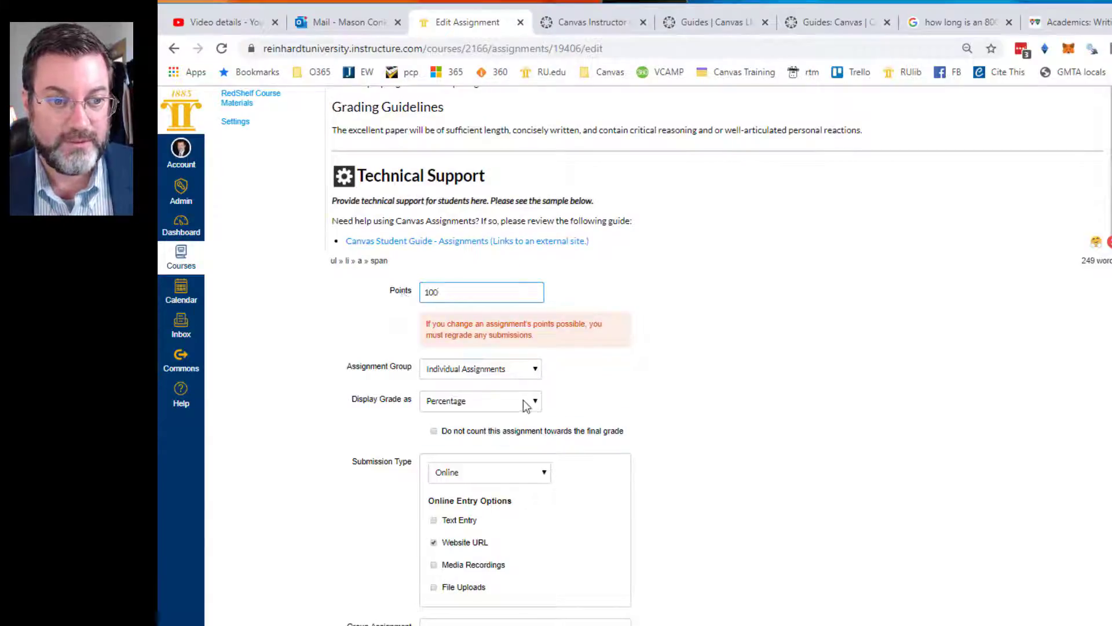
{"action": "left_click", "coordinate": [525, 402]}
{"action": "left_click", "coordinate": [510, 395]}
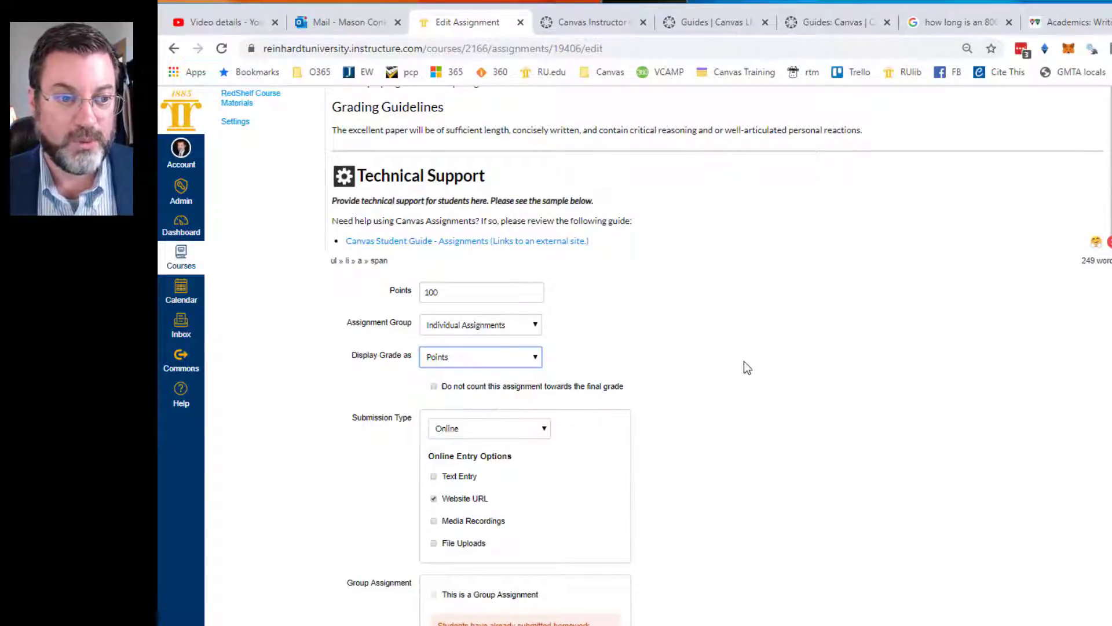
Change the assignment's submission type to On Paper
{"action": "scroll", "coordinate": [745, 369], "scroll_direction": "down", "scroll_amount": 3}
{"action": "scroll", "coordinate": [806, 354], "scroll_direction": "up", "scroll_amount": 2}
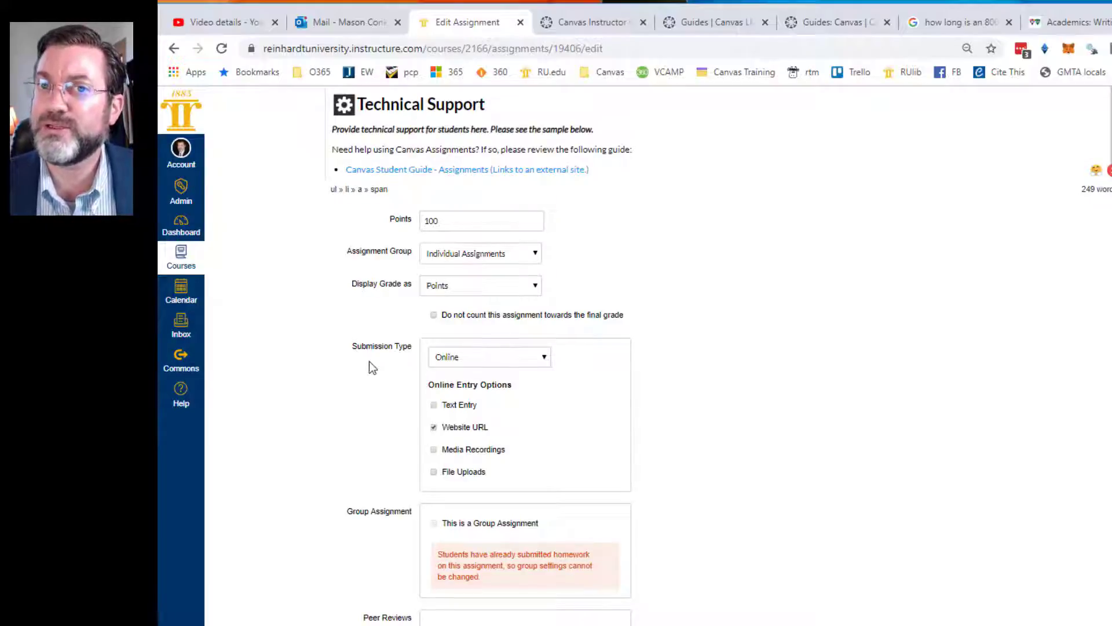
{"action": "left_click", "coordinate": [520, 359]}
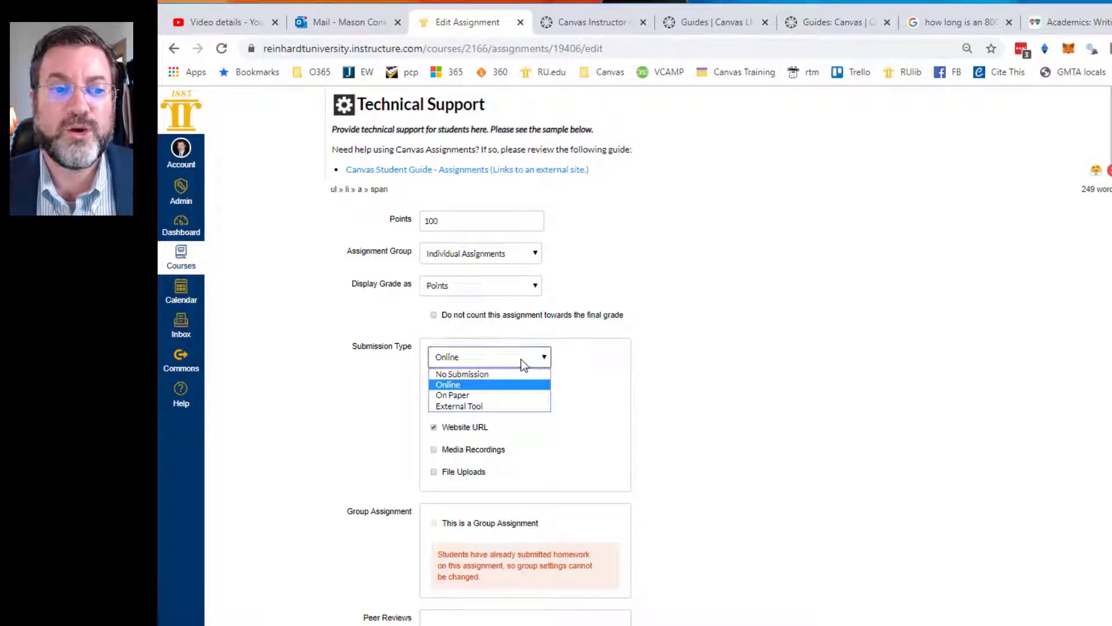
{"action": "left_click", "coordinate": [457, 395]}
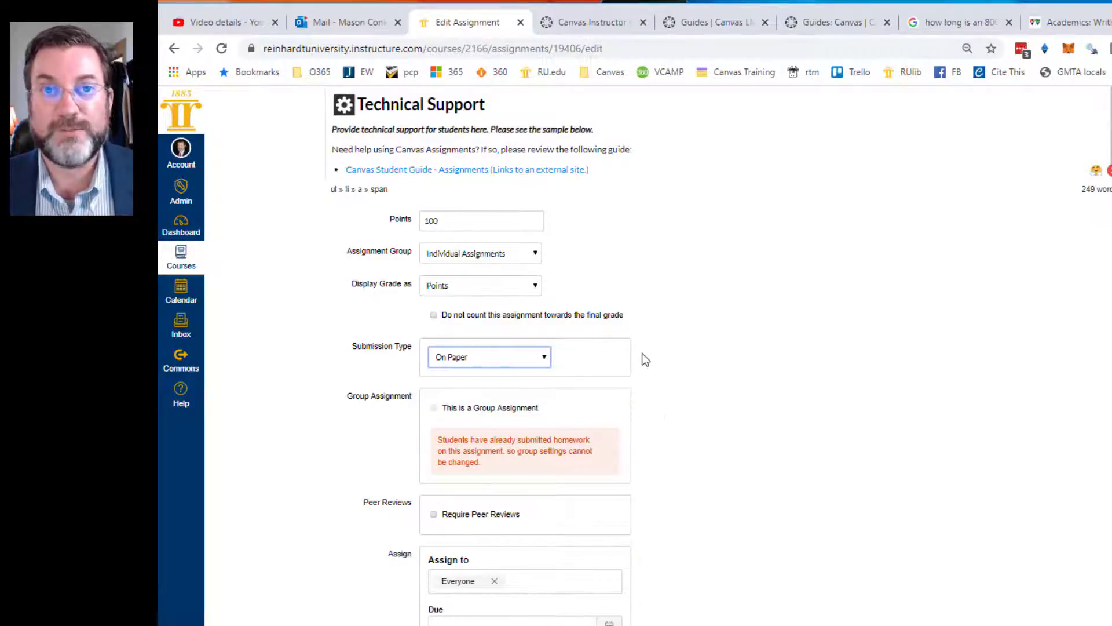
{"action": "scroll", "coordinate": [654, 351], "scroll_direction": "down", "scroll_amount": 1}
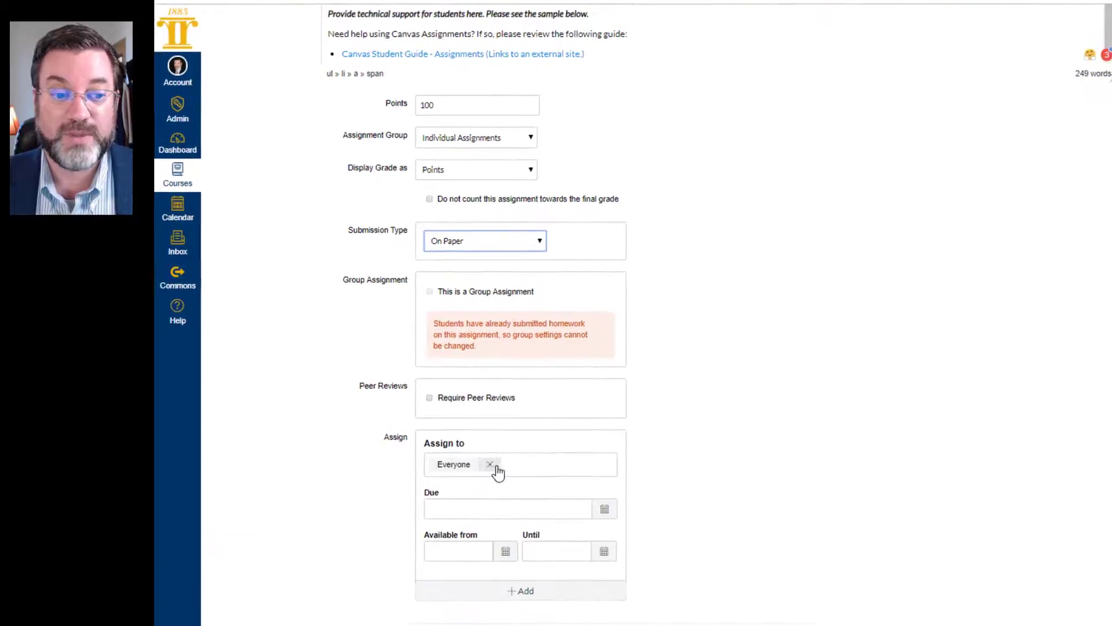
Set the due date for everyone to January 16, 2020 at 11:59pm
{"action": "left_click", "coordinate": [601, 459]}
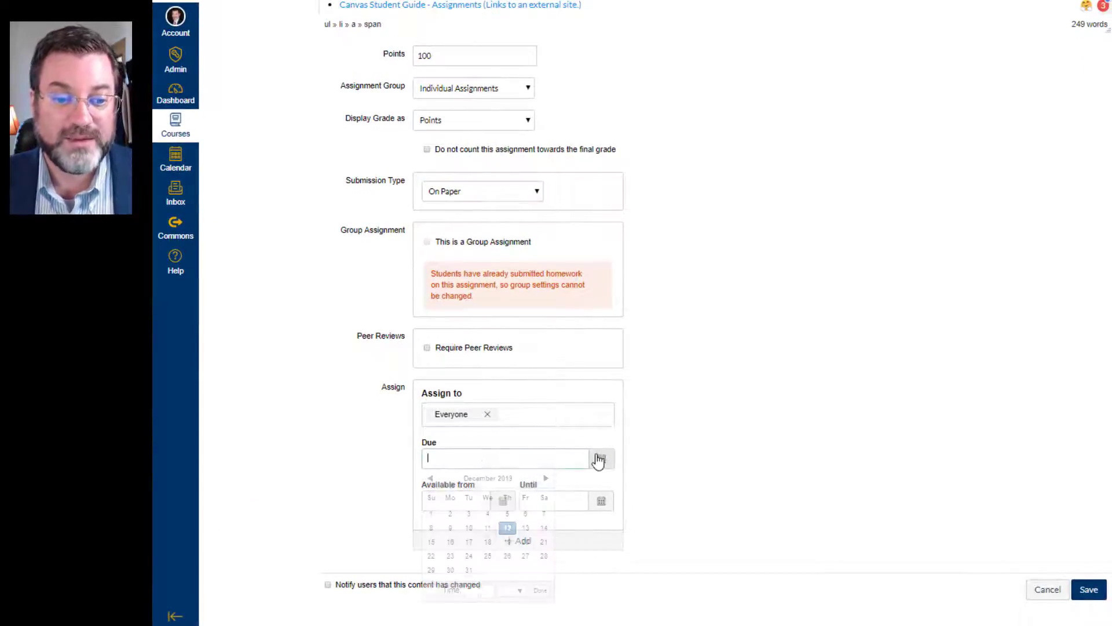
{"action": "left_click", "coordinate": [545, 478]}
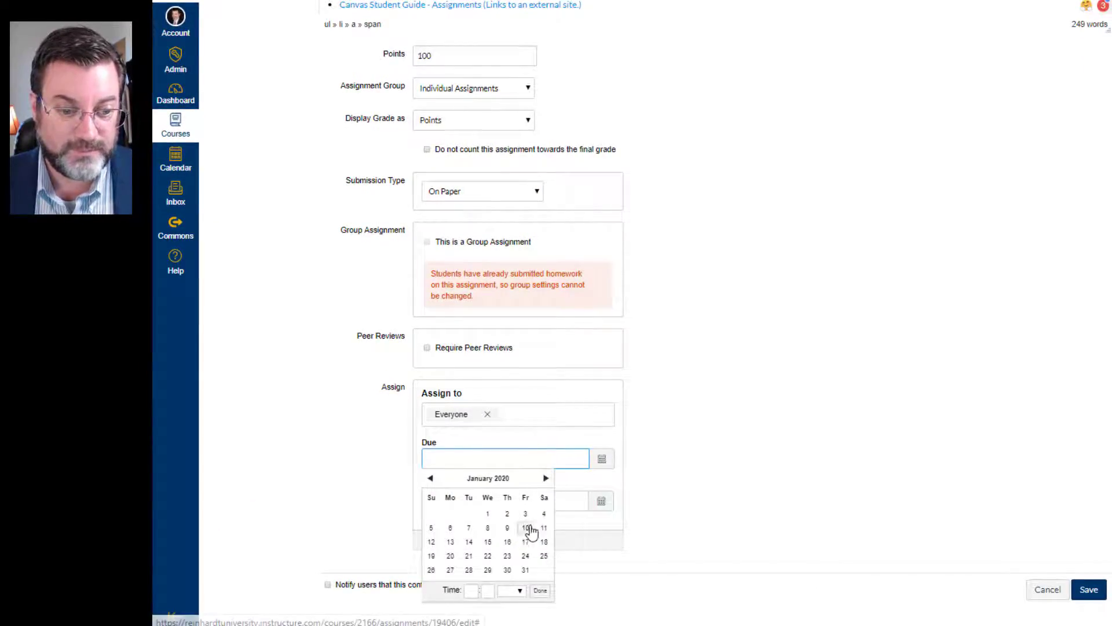
{"action": "left_click", "coordinate": [507, 541]}
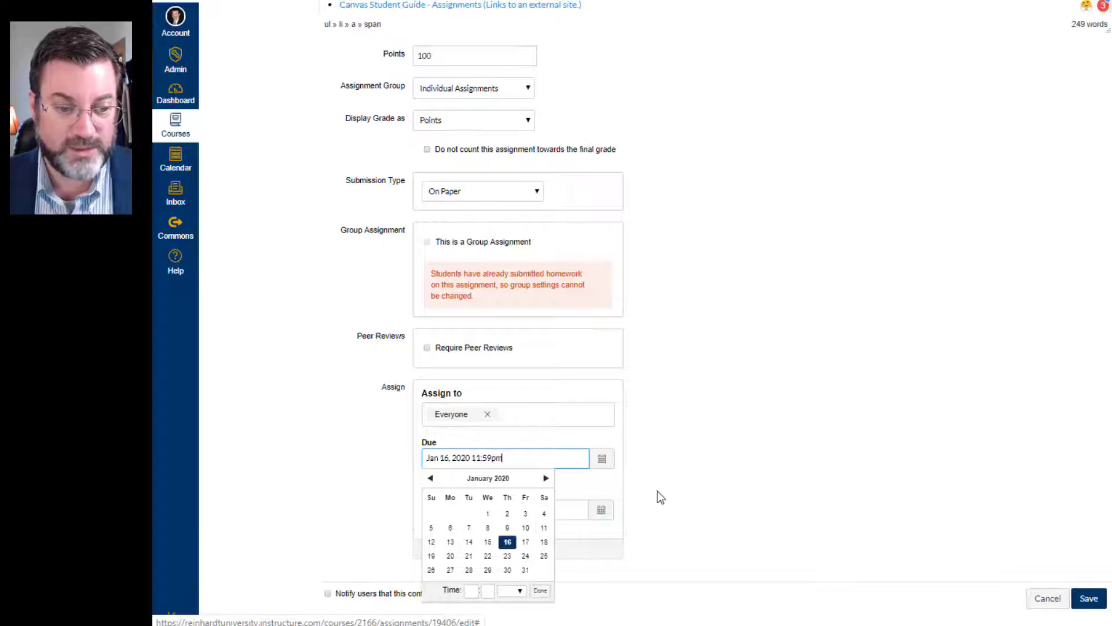
{"action": "left_click", "coordinate": [695, 477]}
Add a second set of assignment dates and assign it to the Template Demo Fall 19 course section
{"action": "left_click", "coordinate": [515, 550]}
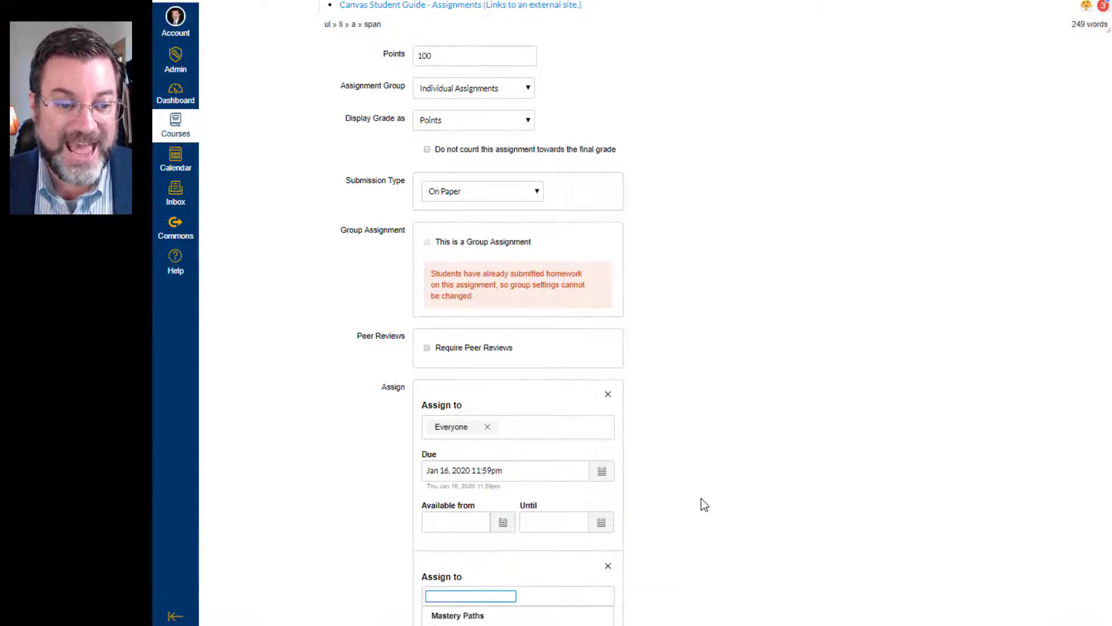
{"action": "scroll", "coordinate": [666, 487], "scroll_direction": "down", "scroll_amount": 3}
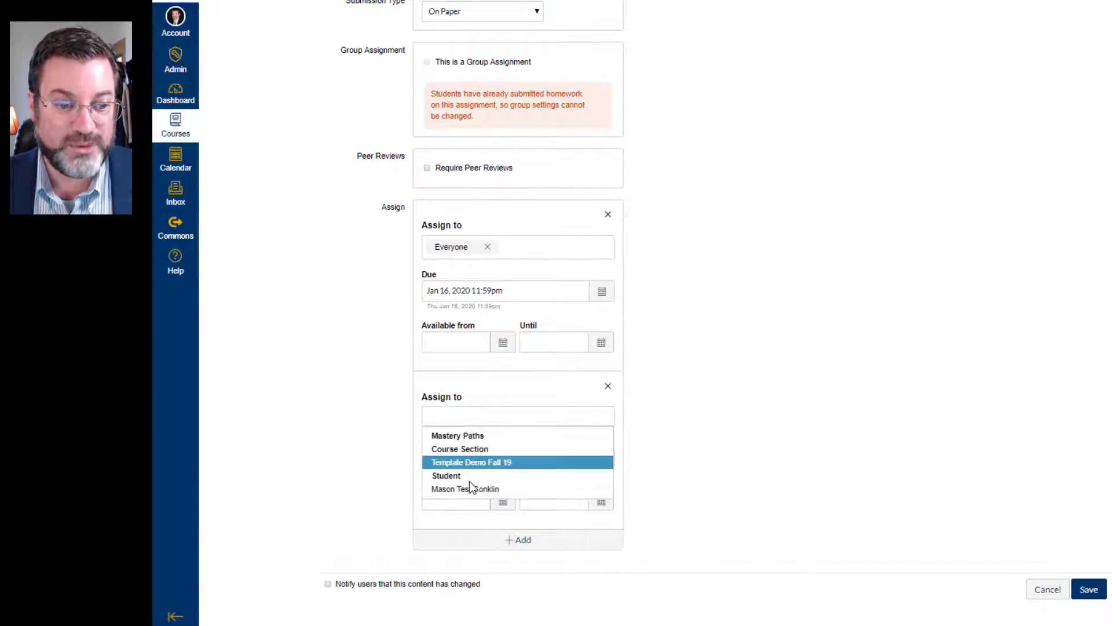
{"action": "left_click", "coordinate": [464, 462]}
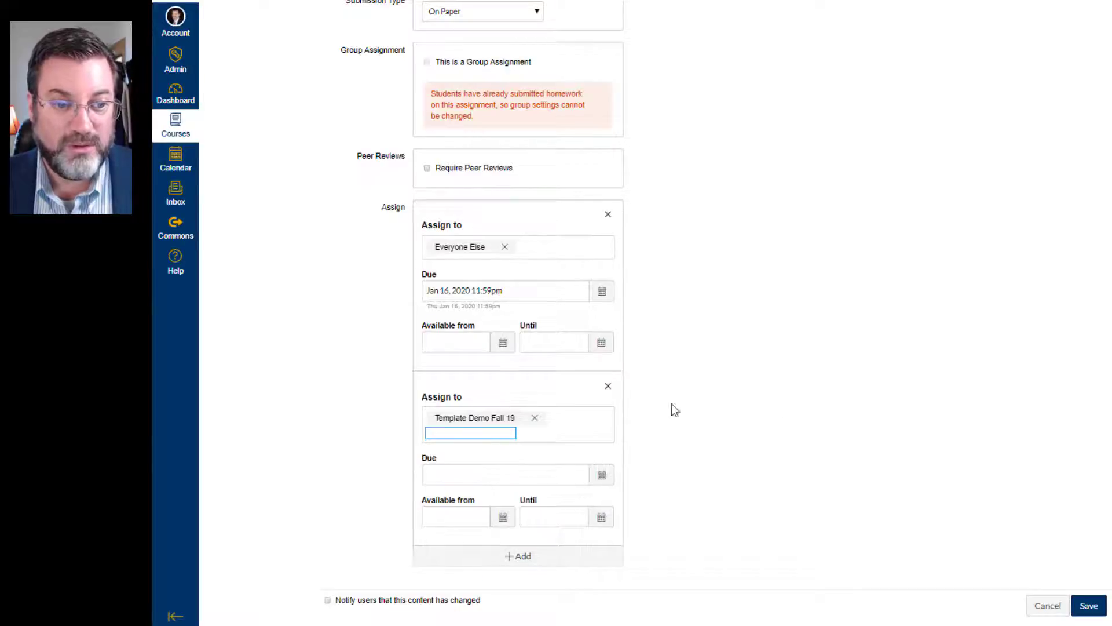
{"action": "scroll", "coordinate": [753, 394], "scroll_direction": "down", "scroll_amount": 1}
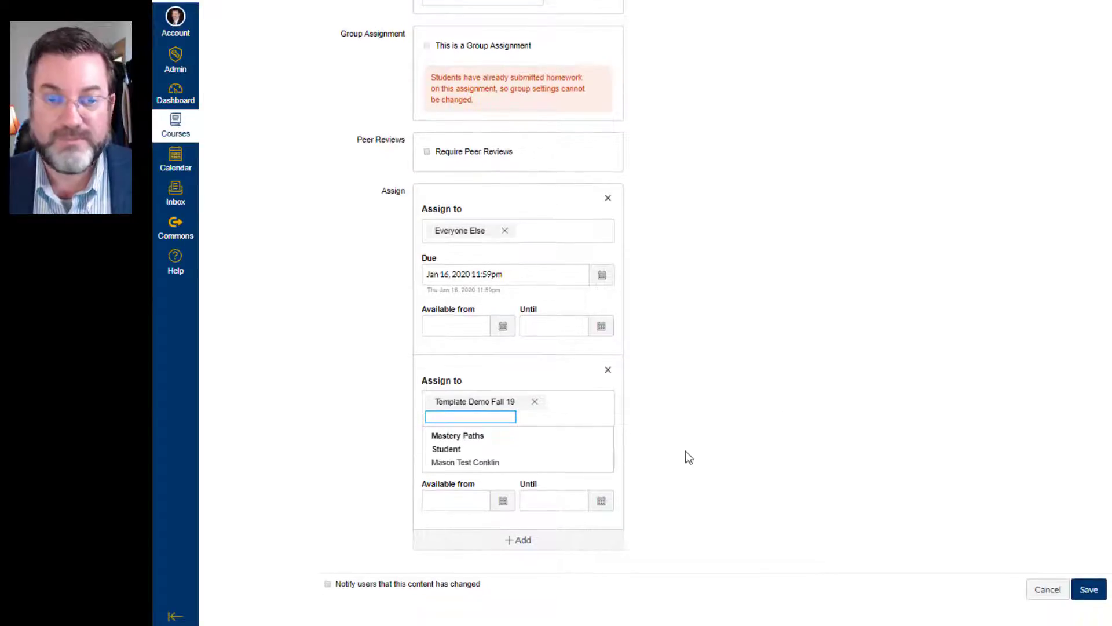
Set the Until date for the Template Demo Fall 19 section to December 20, 2019 at 11:59pm
{"action": "left_click", "coordinate": [601, 501]}
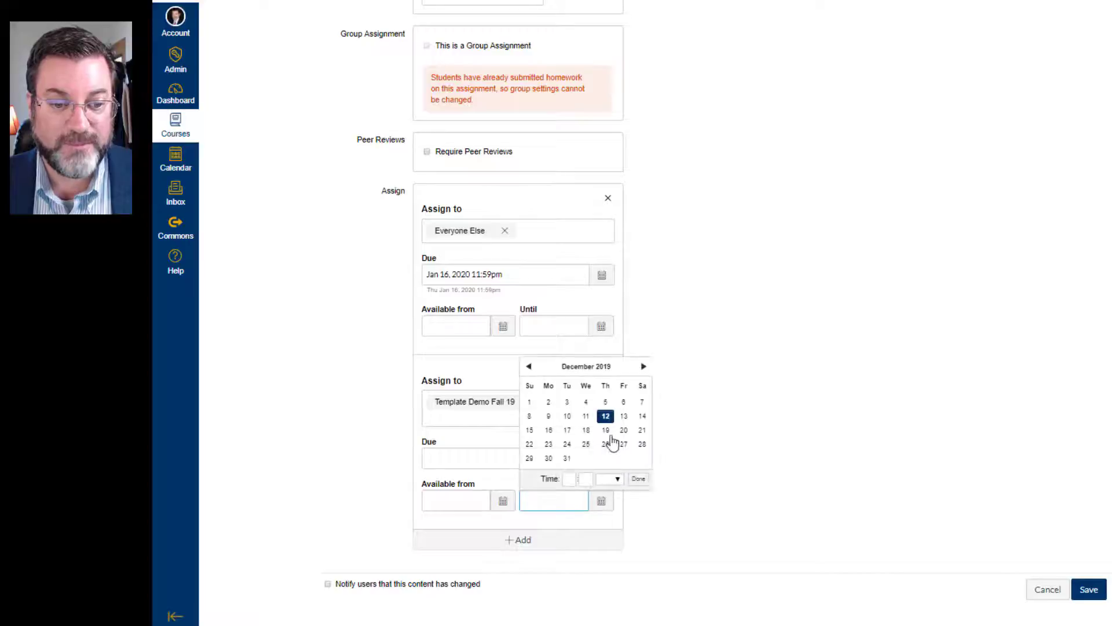
{"action": "left_click", "coordinate": [626, 430]}
{"action": "left_click", "coordinate": [823, 425]}
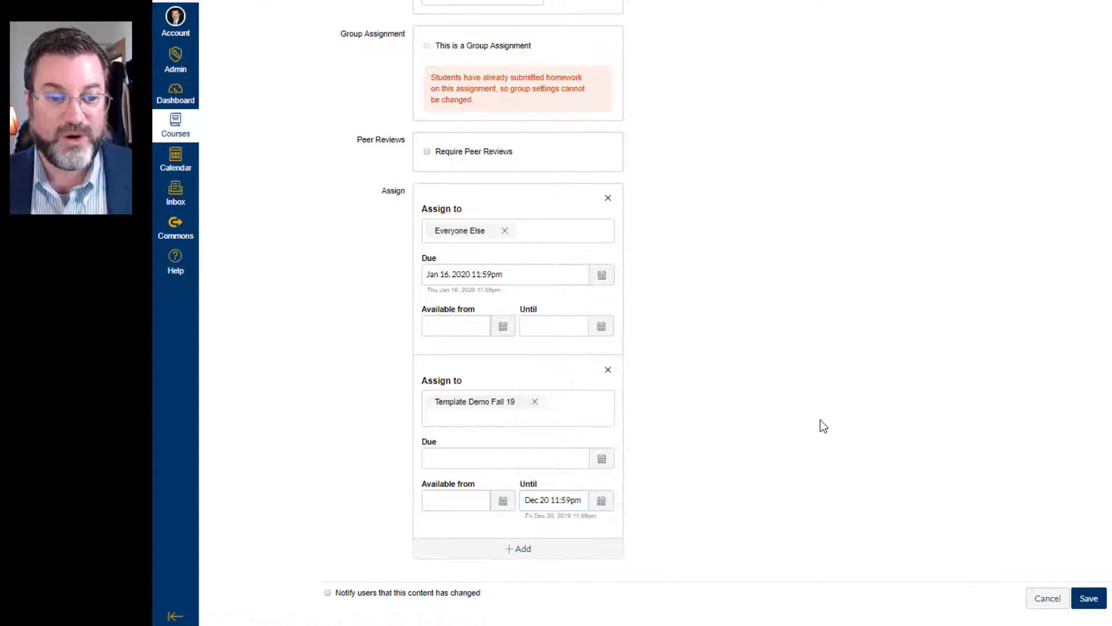
Change the Template Demo Fall 19 section's Until date to January 17, 2020, and remove that section's set of dates
{"action": "left_click", "coordinate": [612, 500]}
{"action": "left_click", "coordinate": [644, 367]}
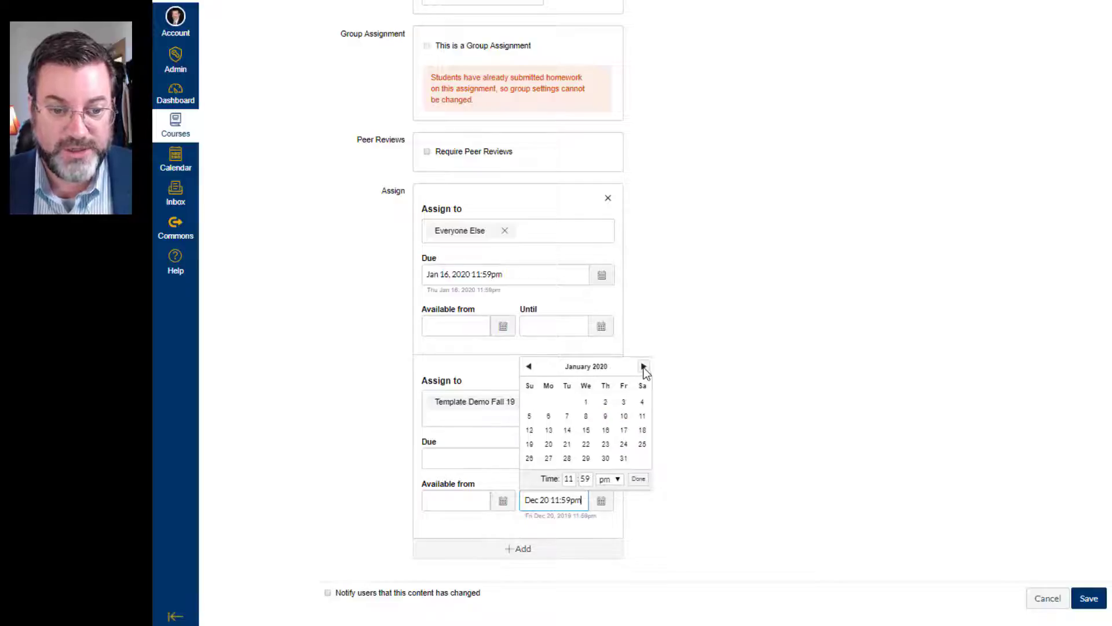
{"action": "left_click", "coordinate": [624, 430]}
{"action": "left_click", "coordinate": [753, 428]}
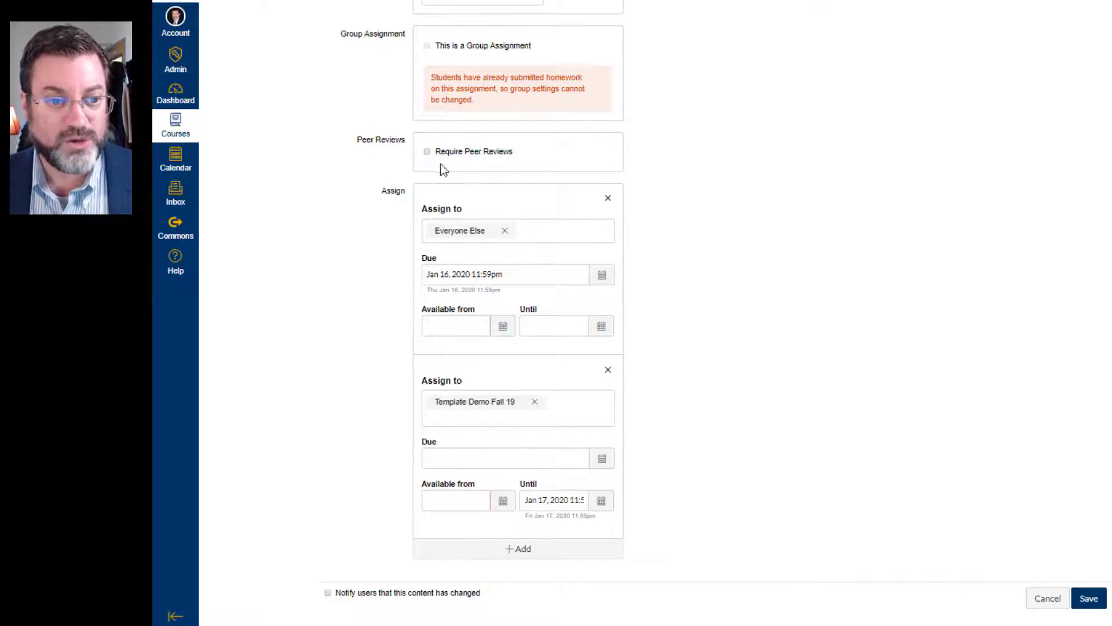
{"action": "left_click", "coordinate": [608, 370]}
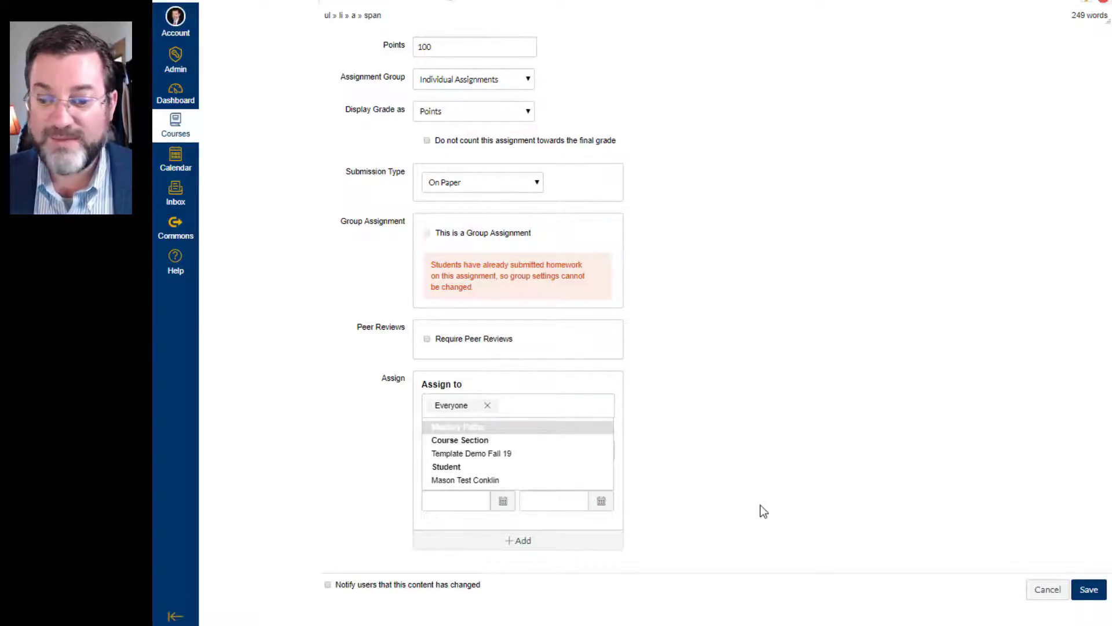
Review the response paper's description, guidelines and settings, and save the assignment
{"action": "scroll", "coordinate": [760, 505], "scroll_direction": "up", "scroll_amount": 8}
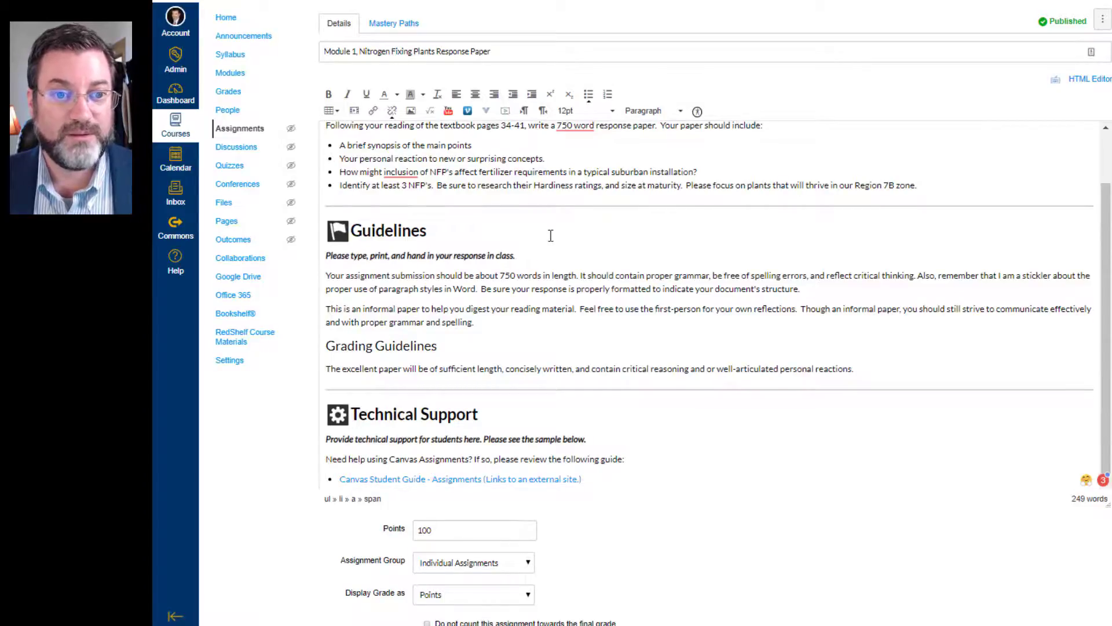
{"action": "scroll", "coordinate": [551, 235], "scroll_direction": "up", "scroll_amount": 1}
{"action": "scroll", "coordinate": [550, 234], "scroll_direction": "down", "scroll_amount": 1}
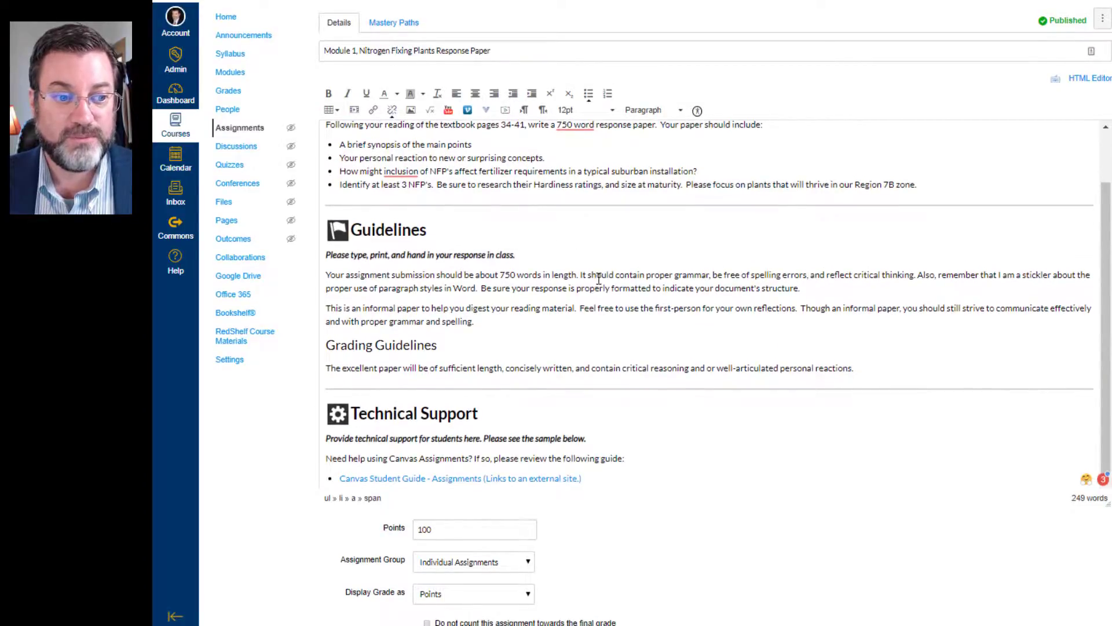
{"action": "scroll", "coordinate": [476, 158], "scroll_direction": "down", "scroll_amount": 4}
{"action": "scroll", "coordinate": [618, 176], "scroll_direction": "down", "scroll_amount": 3}
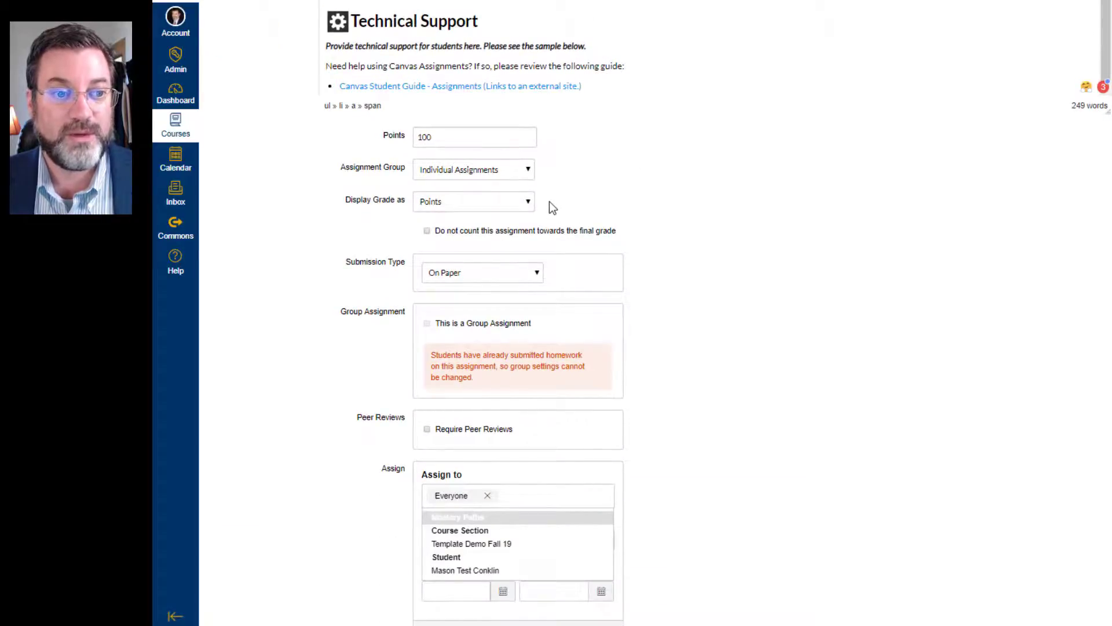
{"action": "scroll", "coordinate": [549, 201], "scroll_direction": "down", "scroll_amount": 1}
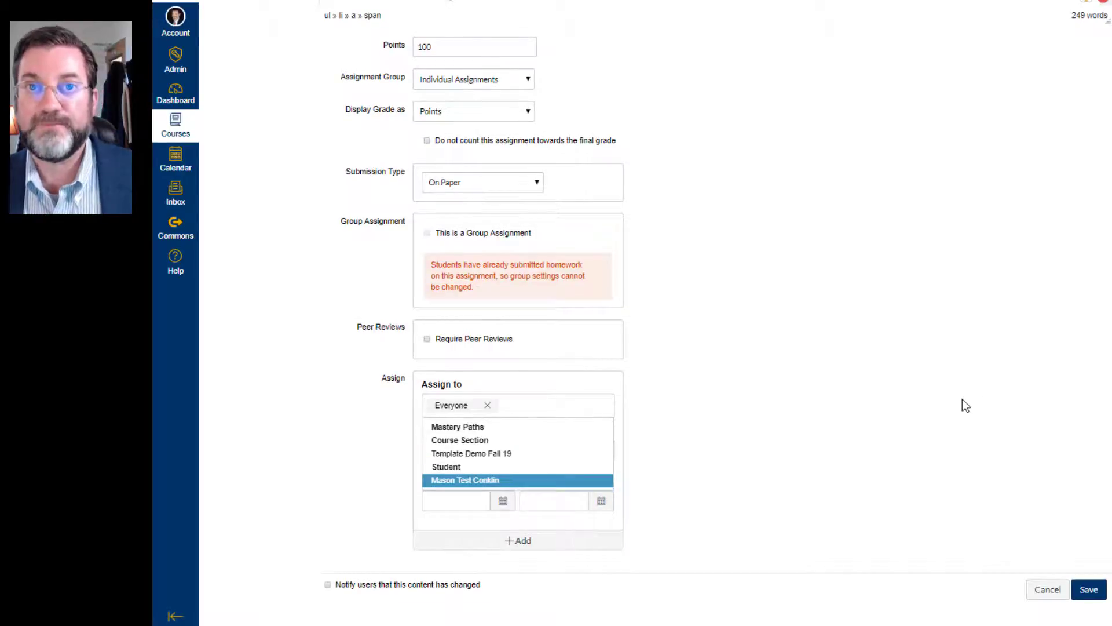
{"action": "left_click", "coordinate": [1089, 589]}
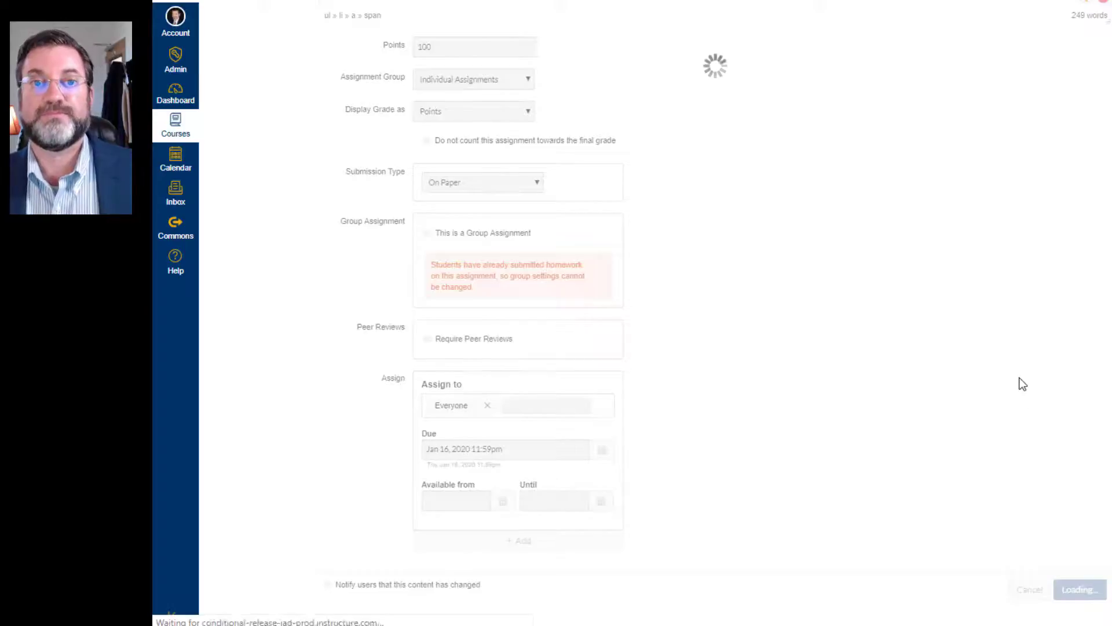